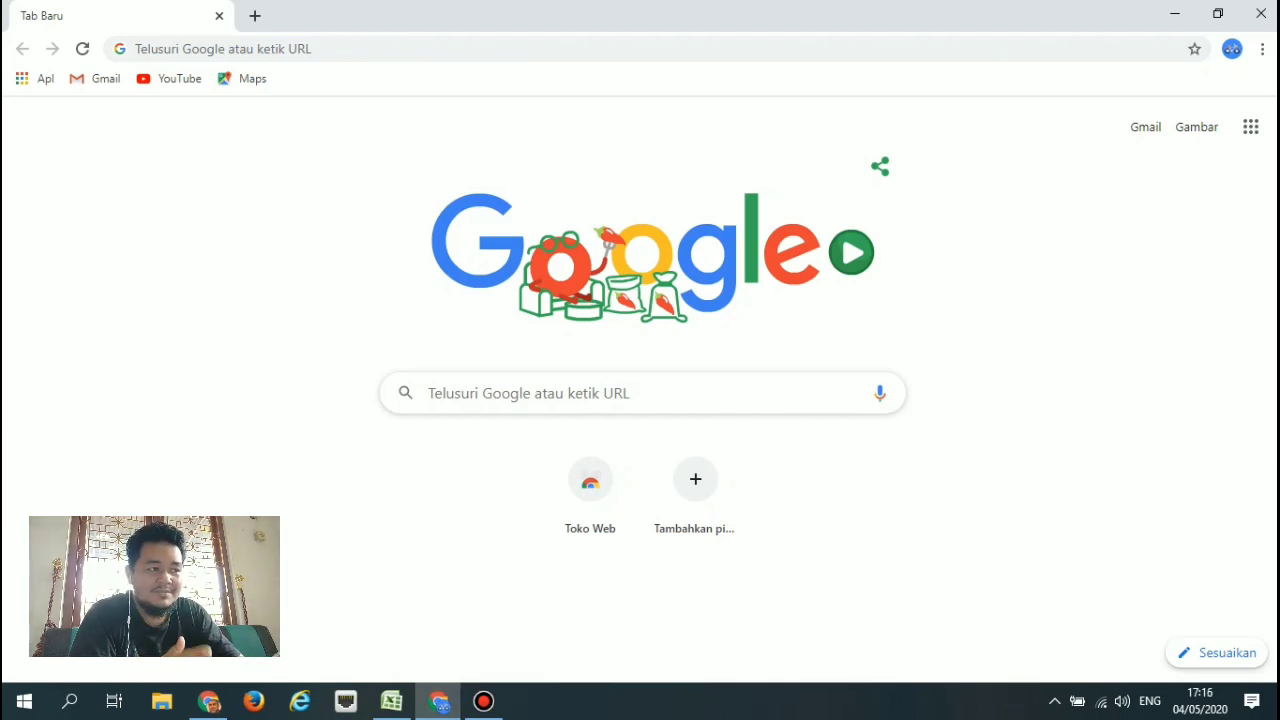
Search Google for 'wa send bulk message' from the new tab.
{"action": "left_click", "coordinate": [530, 393]}
{"action": "type", "text": "wa se"}
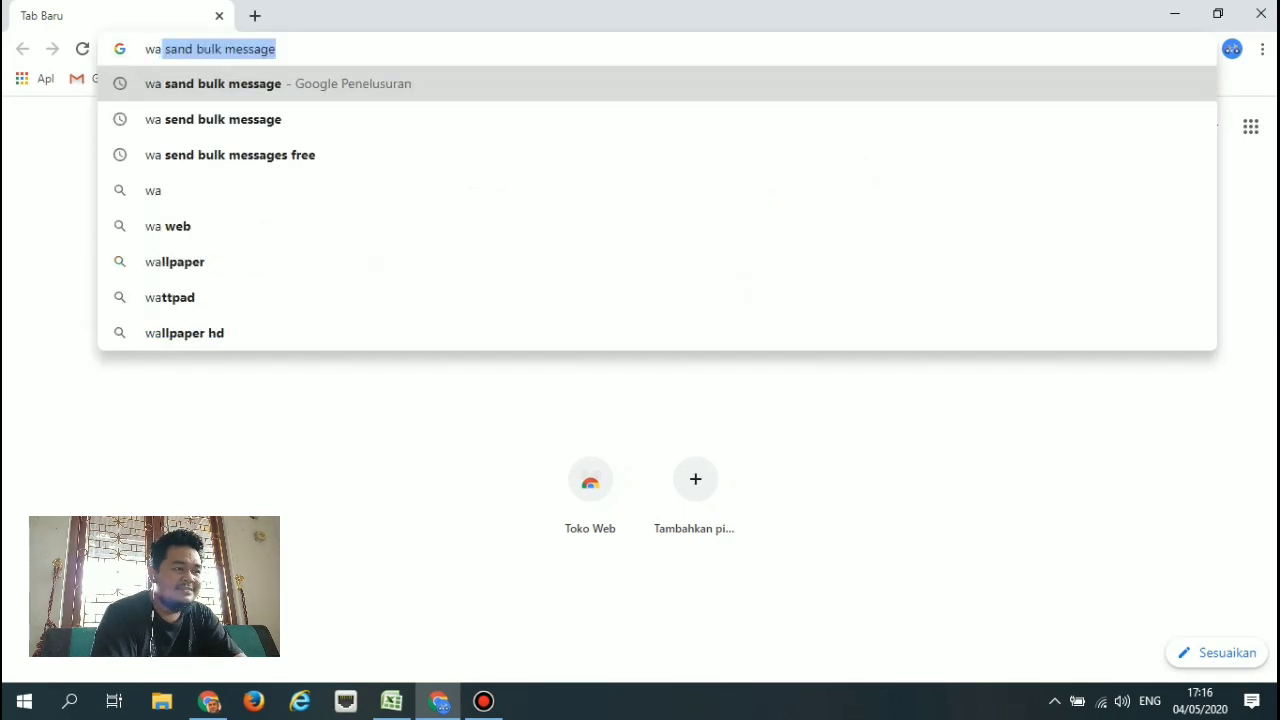
{"action": "type", "text": "nd "}
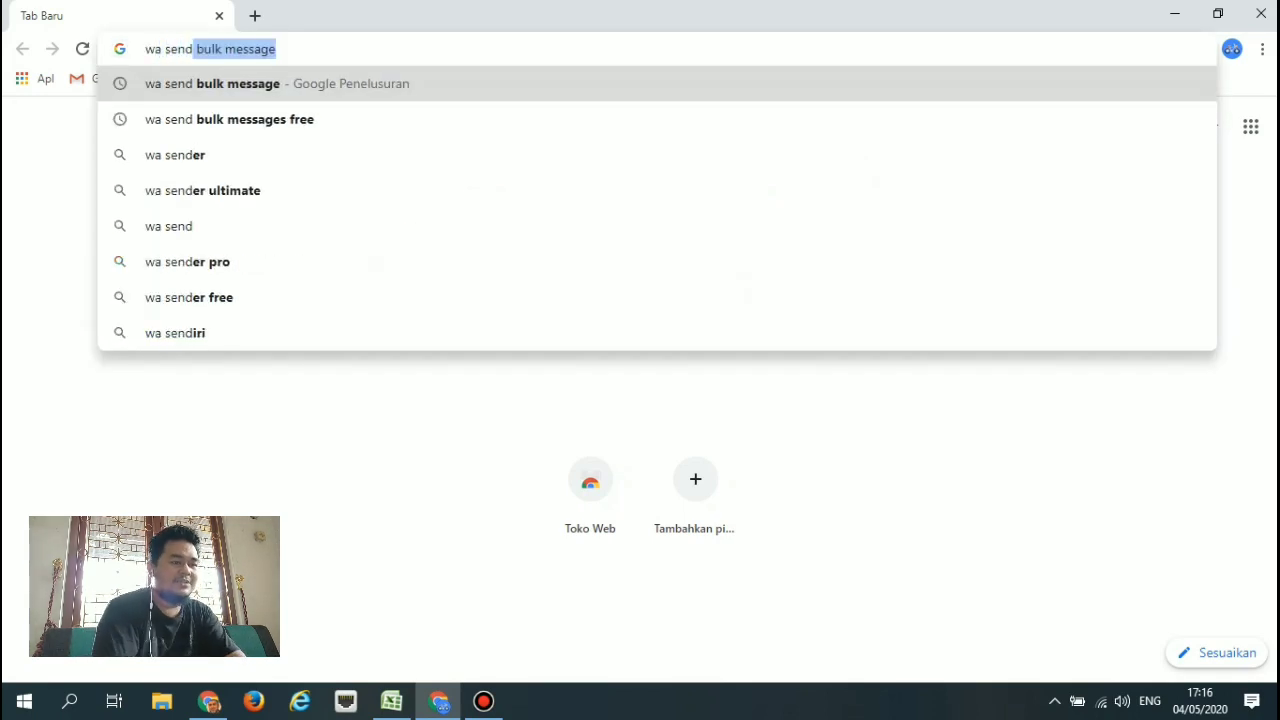
{"action": "type", "text": "bulk "}
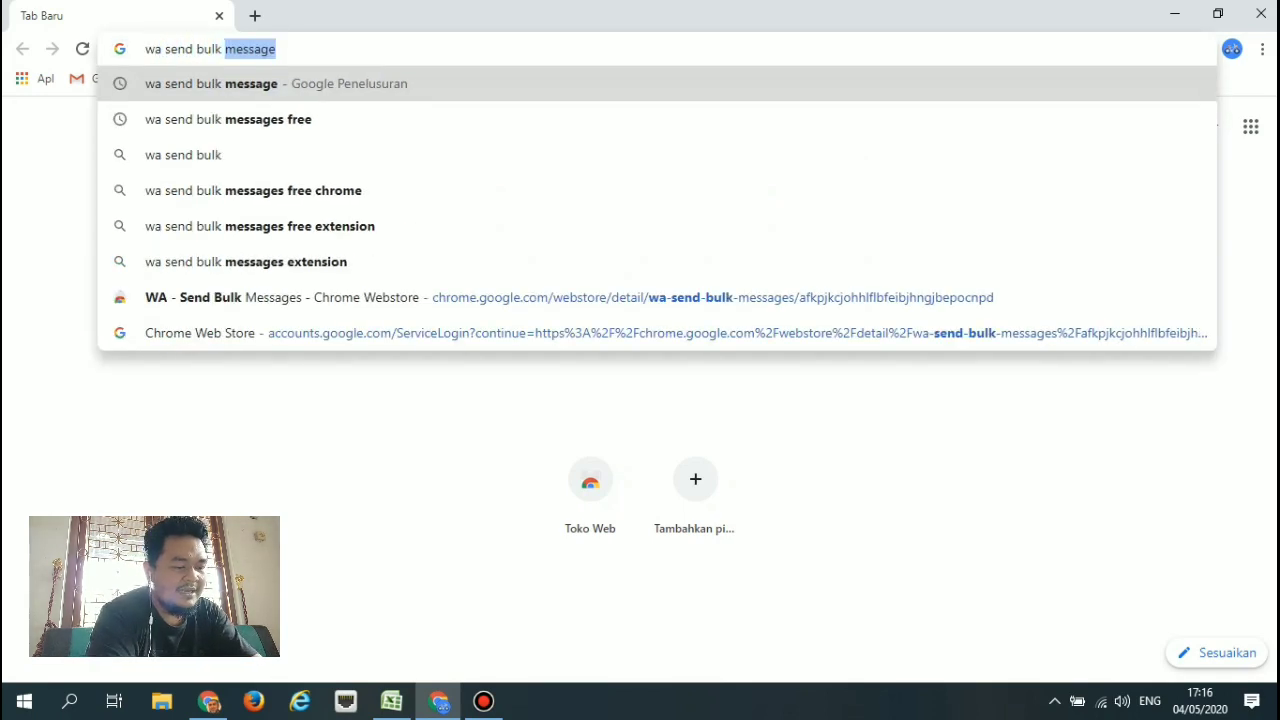
{"action": "type", "text": "message"}
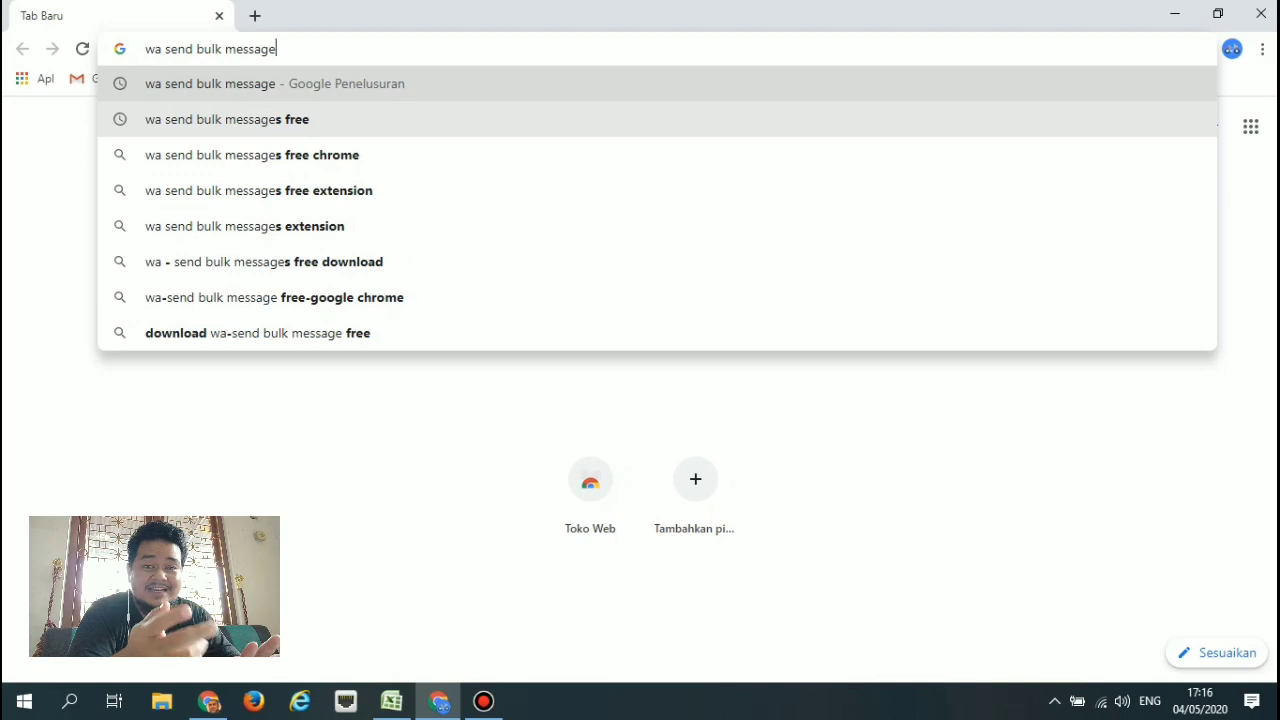
{"action": "key", "text": "Return"}
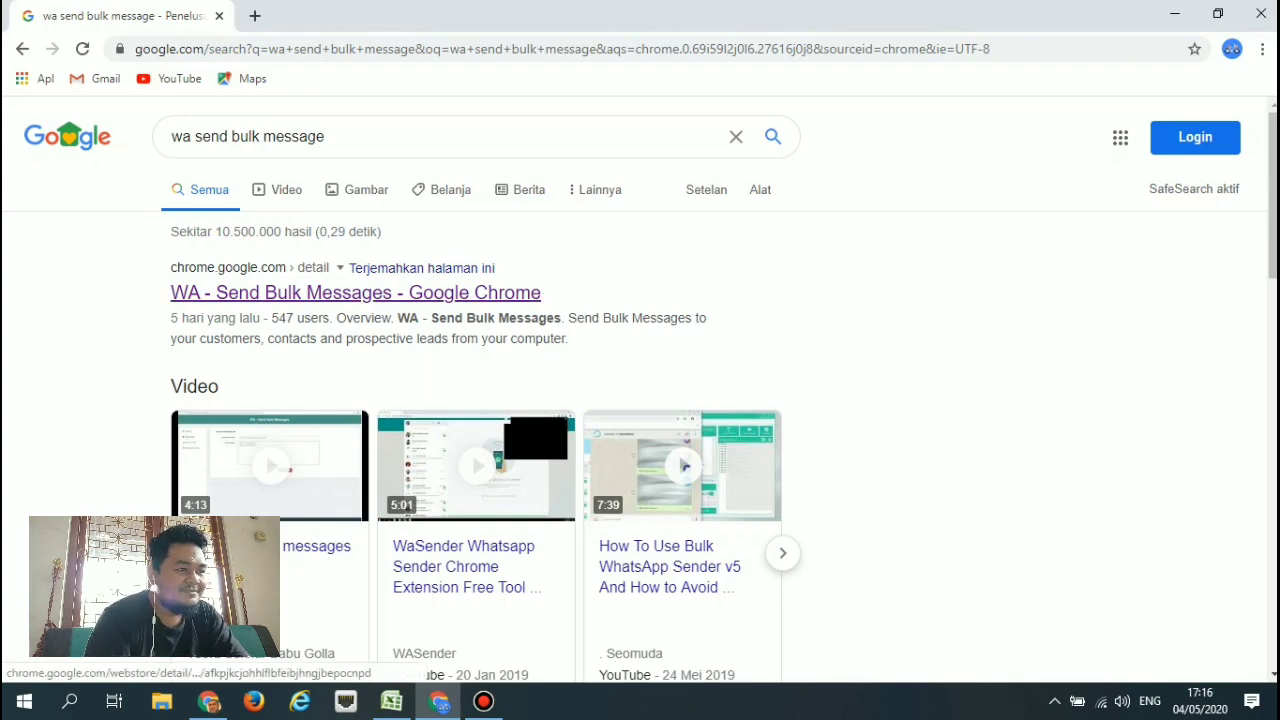
Open the WA - Send Bulk Messages Chrome Web Store listing and scan its overview.
{"action": "left_click", "coordinate": [355, 292]}
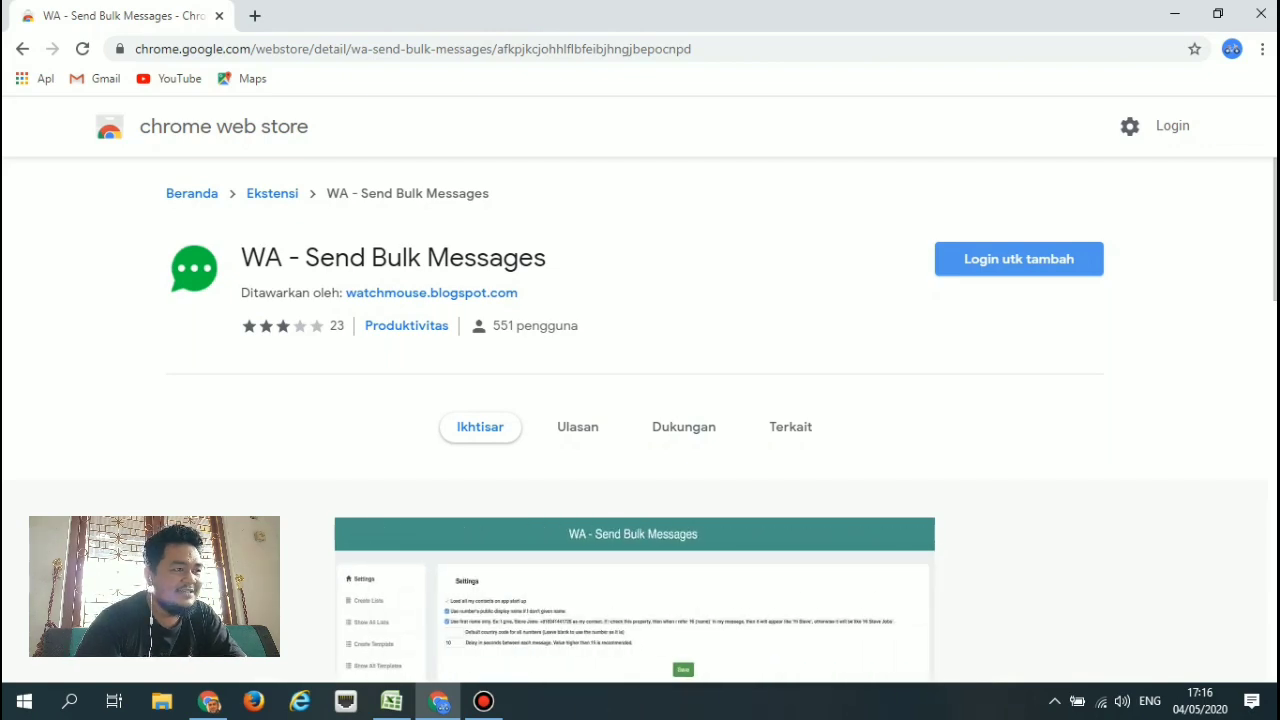
{"action": "scroll", "coordinate": [640, 400], "scroll_direction": "down", "scroll_amount": 5}
{"action": "scroll", "coordinate": [640, 400], "scroll_direction": "up", "scroll_amount": 5}
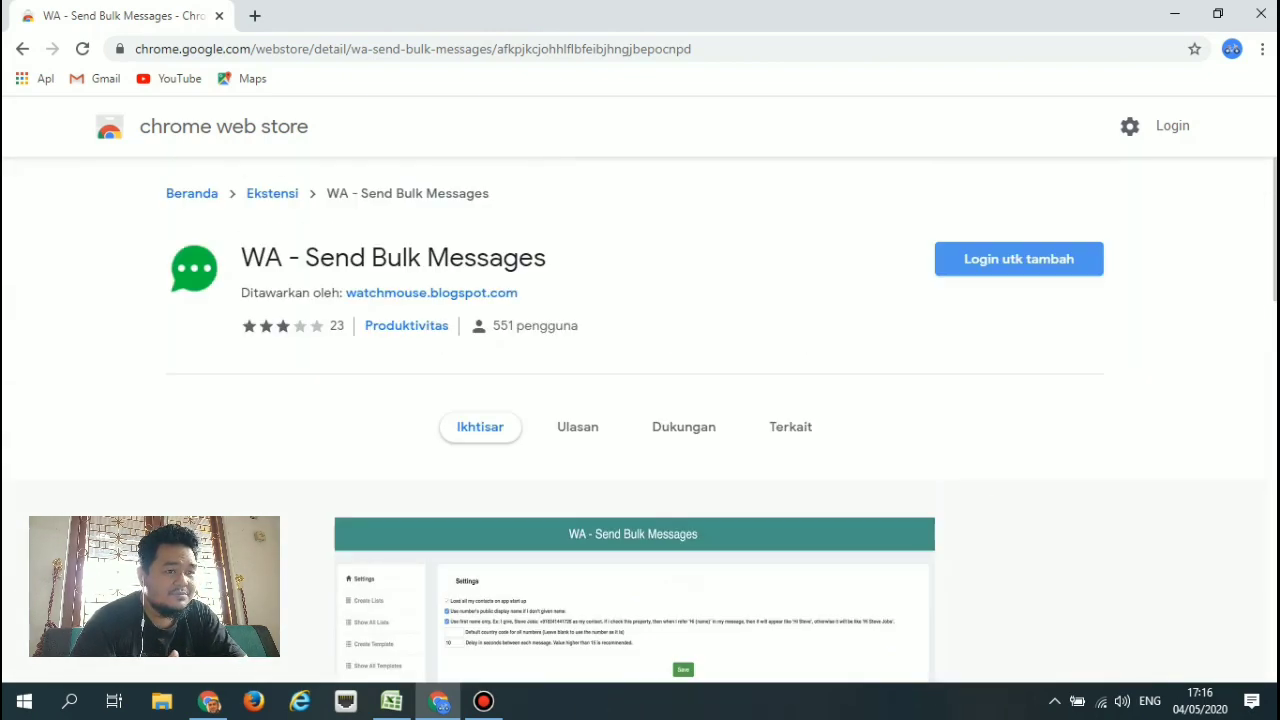
{"action": "scroll", "coordinate": [640, 400], "scroll_direction": "down", "scroll_amount": 10}
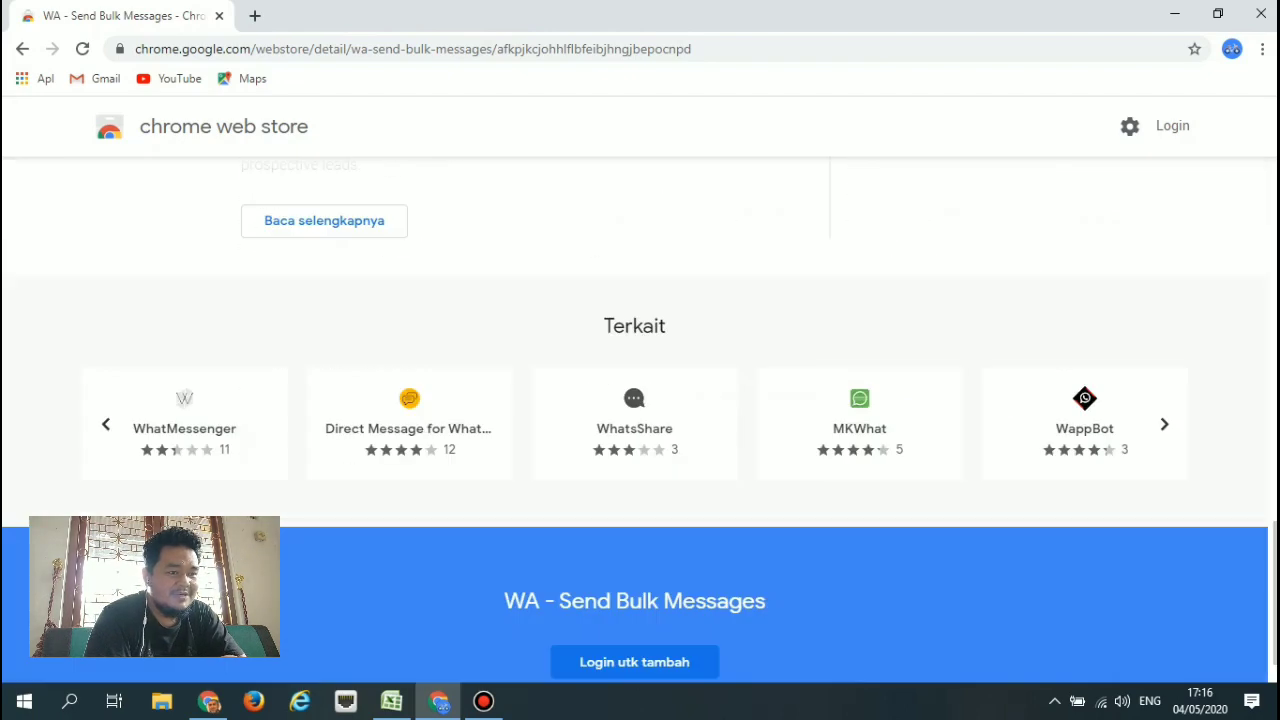
{"action": "scroll", "coordinate": [262, 514], "scroll_direction": "up", "scroll_amount": 10}
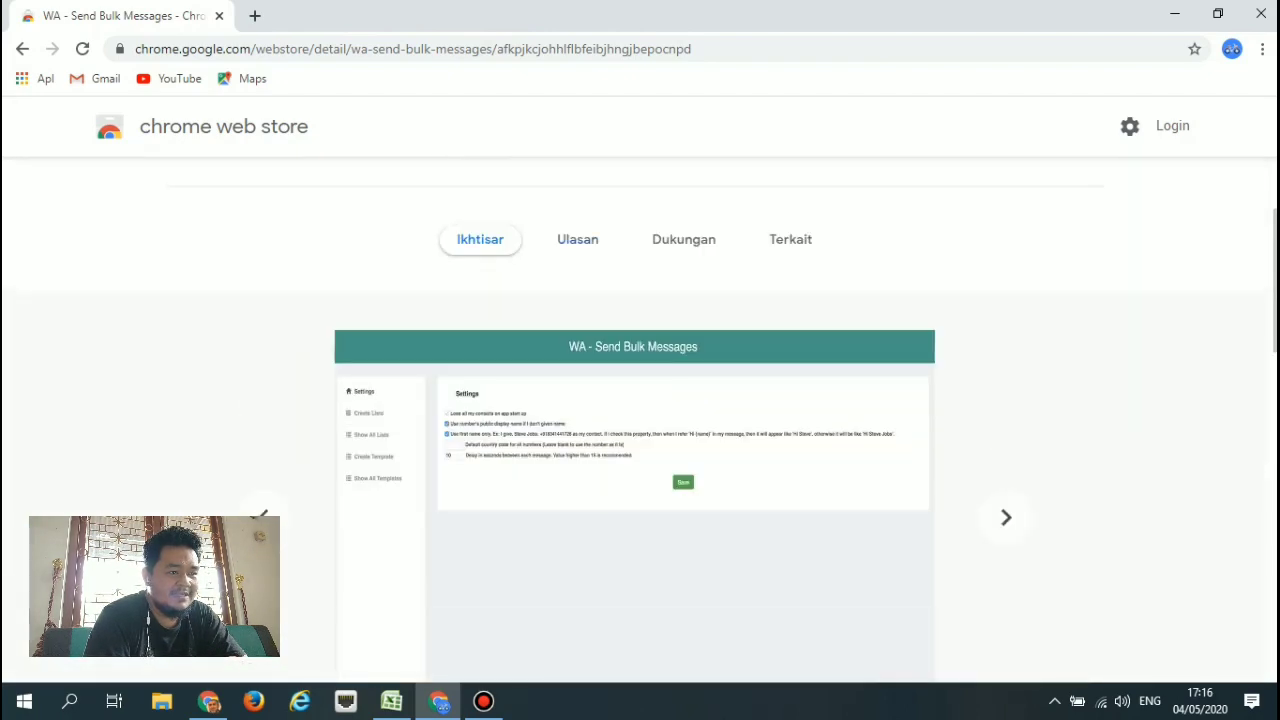
Browse the listing's user reviews (Ulasan) and support questions (Dukungan).
{"action": "left_click", "coordinate": [577, 239]}
{"action": "scroll", "coordinate": [640, 400], "scroll_direction": "down", "scroll_amount": 1}
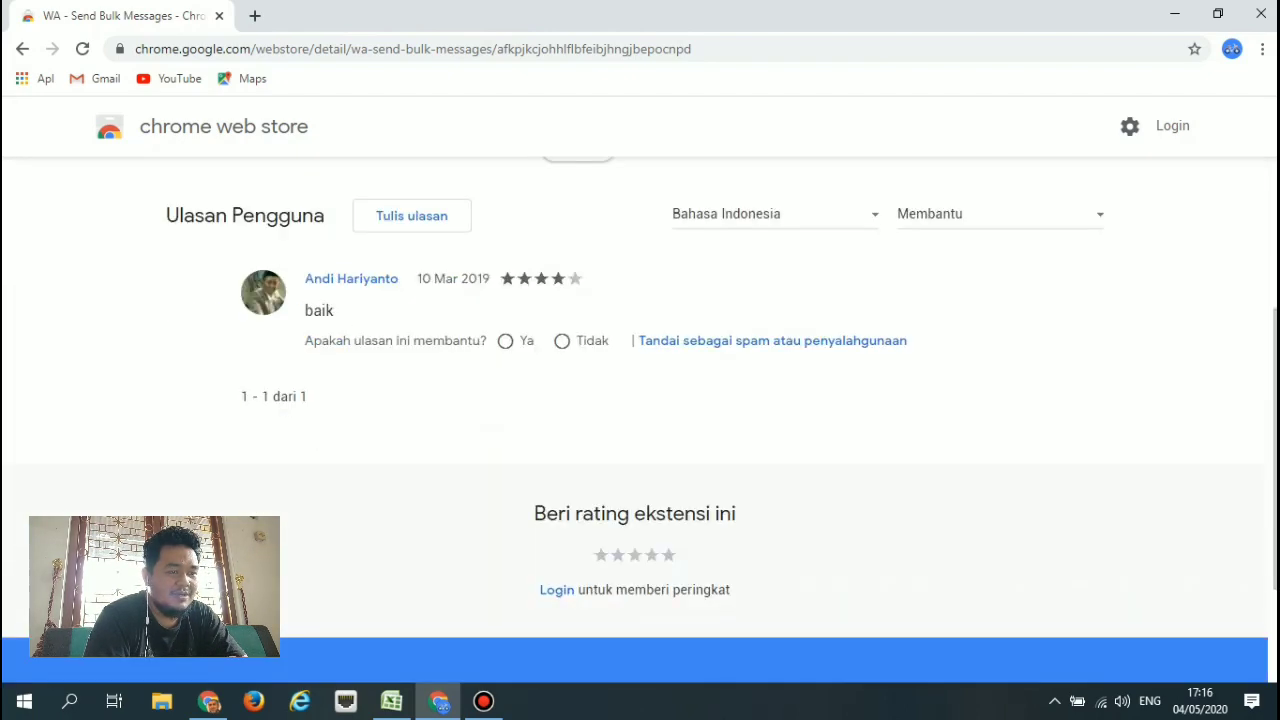
{"action": "scroll", "coordinate": [640, 400], "scroll_direction": "up", "scroll_amount": 2}
{"action": "left_click", "coordinate": [684, 333]}
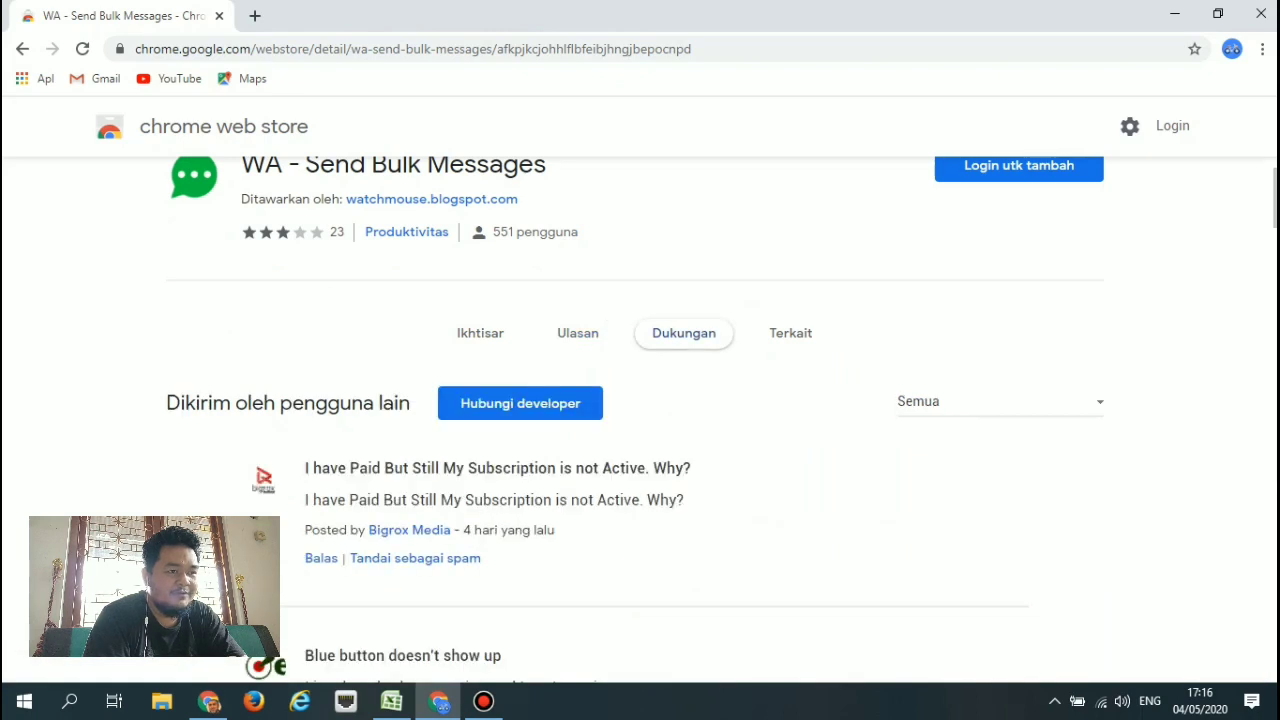
{"action": "scroll", "coordinate": [640, 400], "scroll_direction": "down", "scroll_amount": 2}
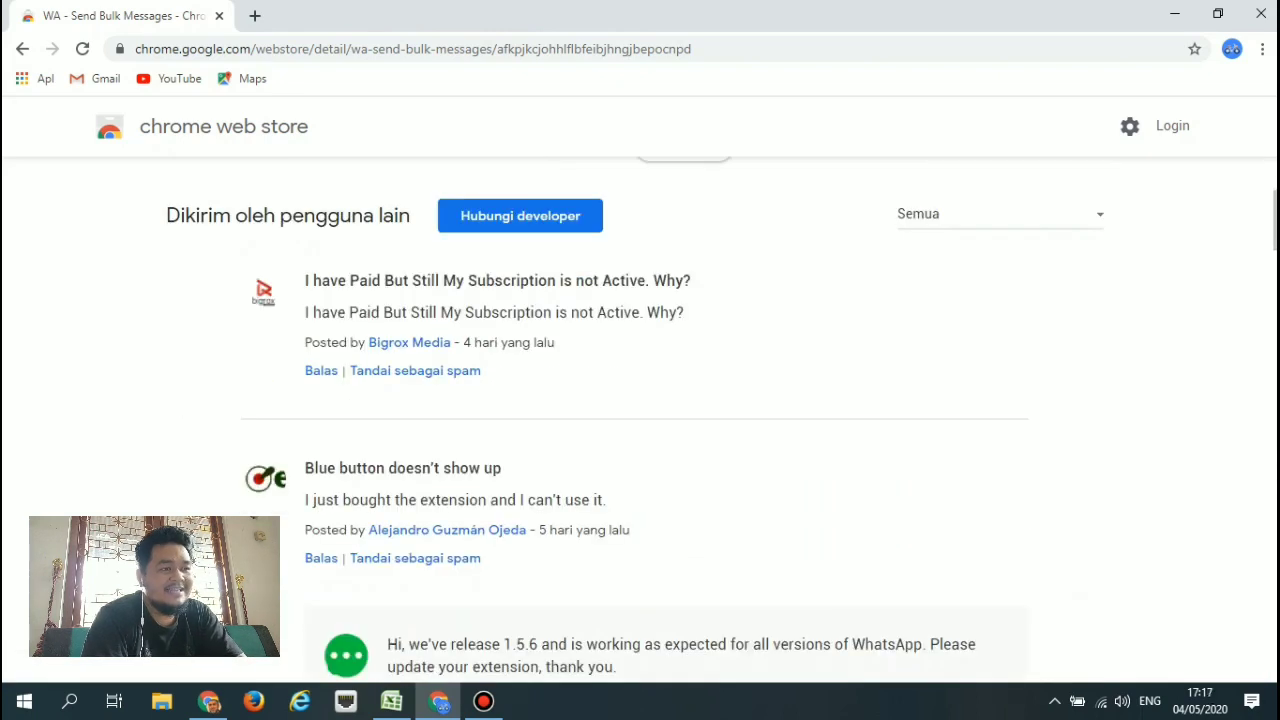
{"action": "scroll", "coordinate": [640, 400], "scroll_direction": "down", "scroll_amount": 1}
{"action": "scroll", "coordinate": [640, 400], "scroll_direction": "up", "scroll_amount": 3}
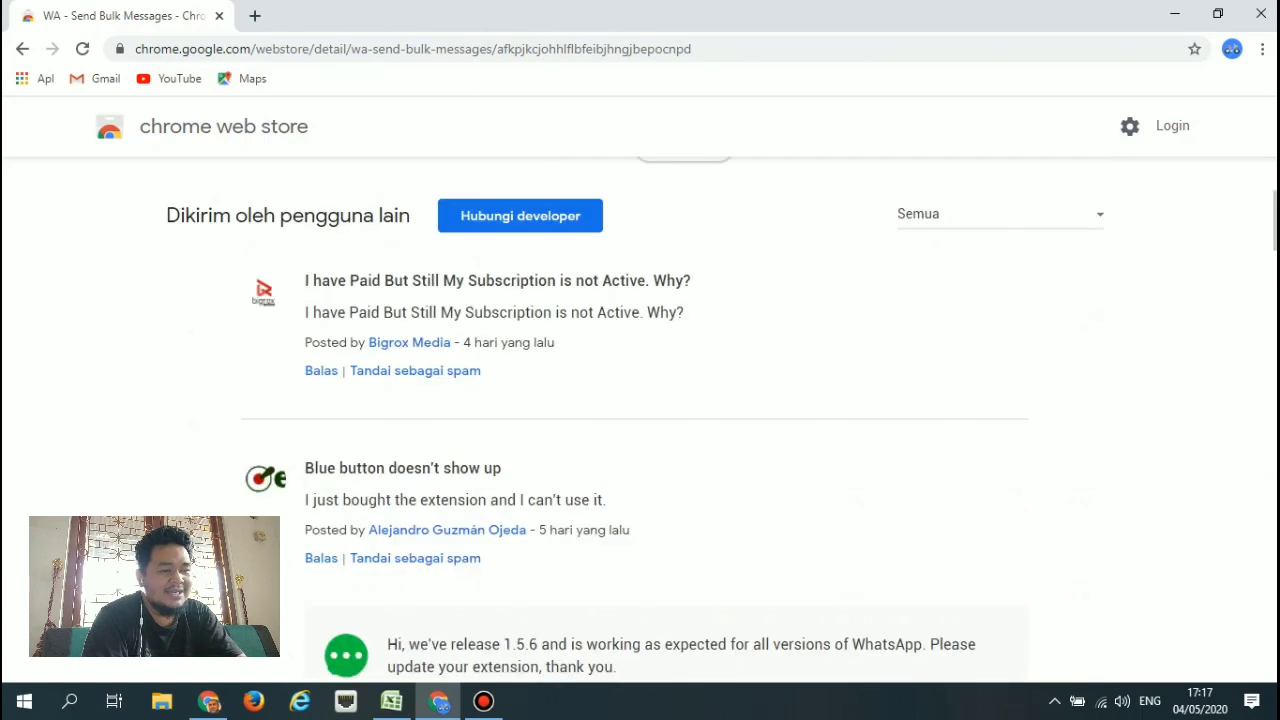
{"action": "left_click", "coordinate": [578, 333]}
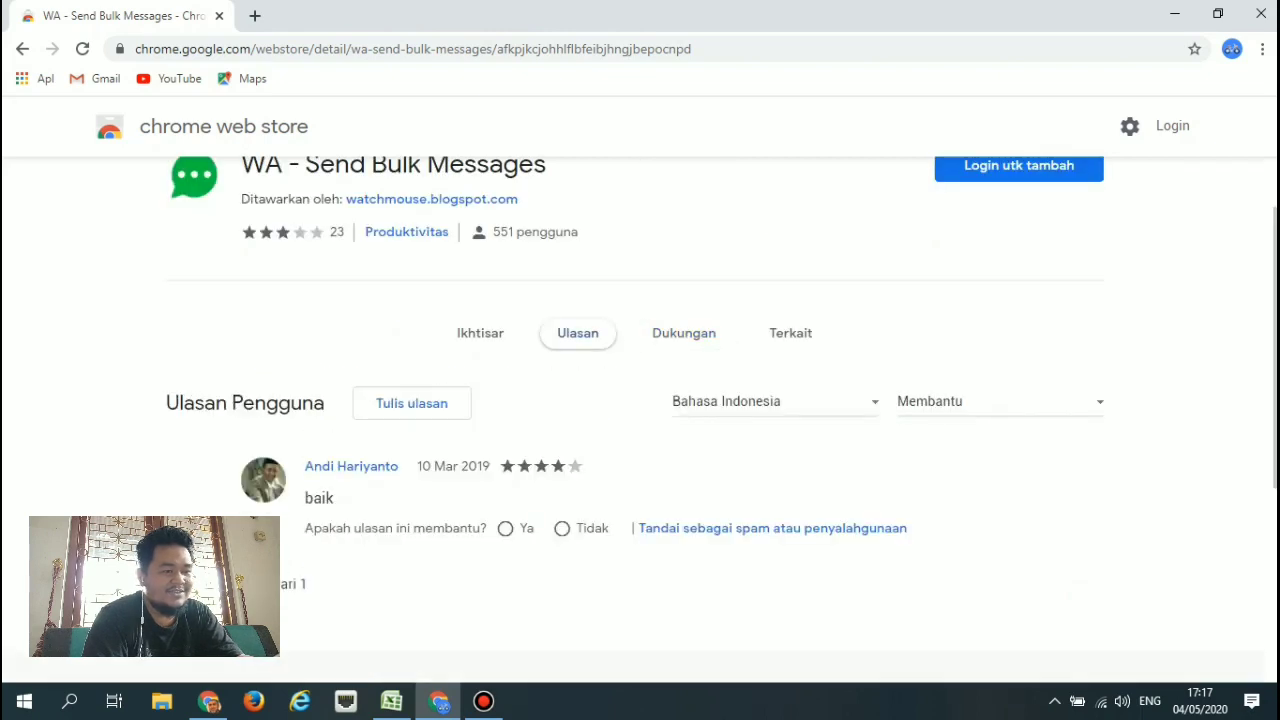
{"action": "left_click", "coordinate": [684, 333]}
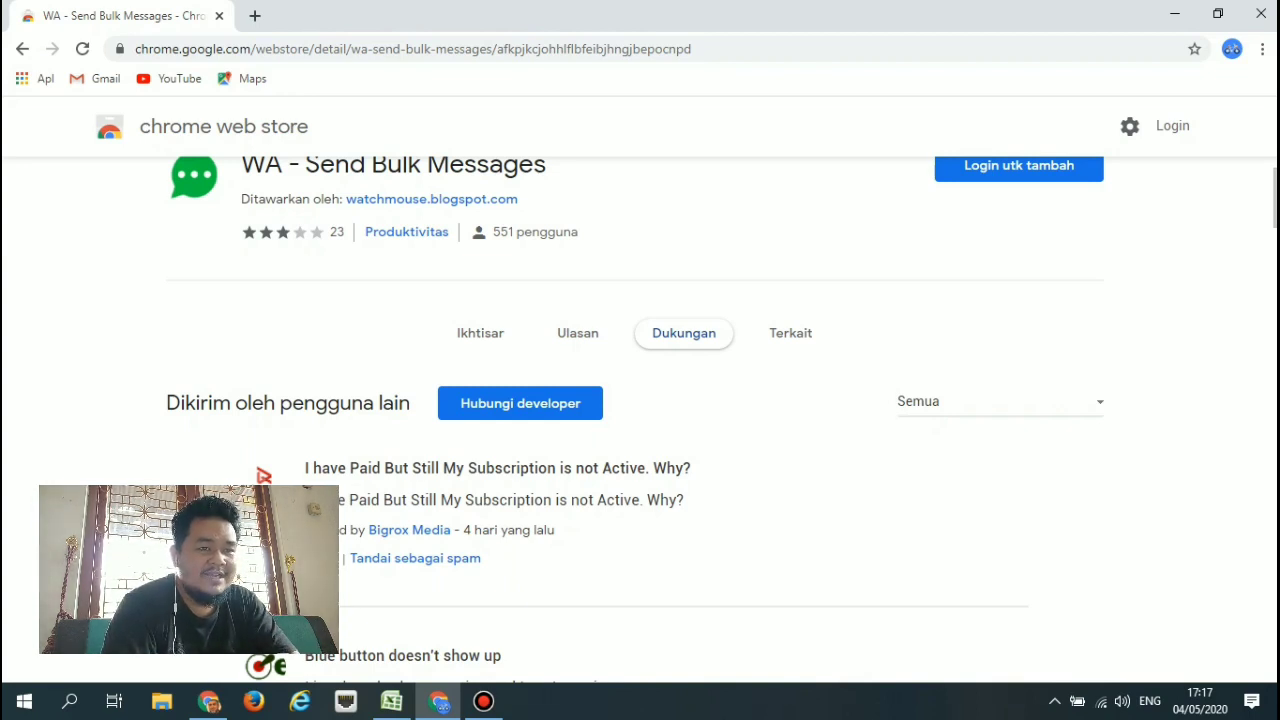
Return to the Ikhtisar overview and start signing in with 'Login utk tambah'.
{"action": "left_click", "coordinate": [480, 333]}
{"action": "scroll", "coordinate": [640, 420], "scroll_direction": "up", "scroll_amount": 1}
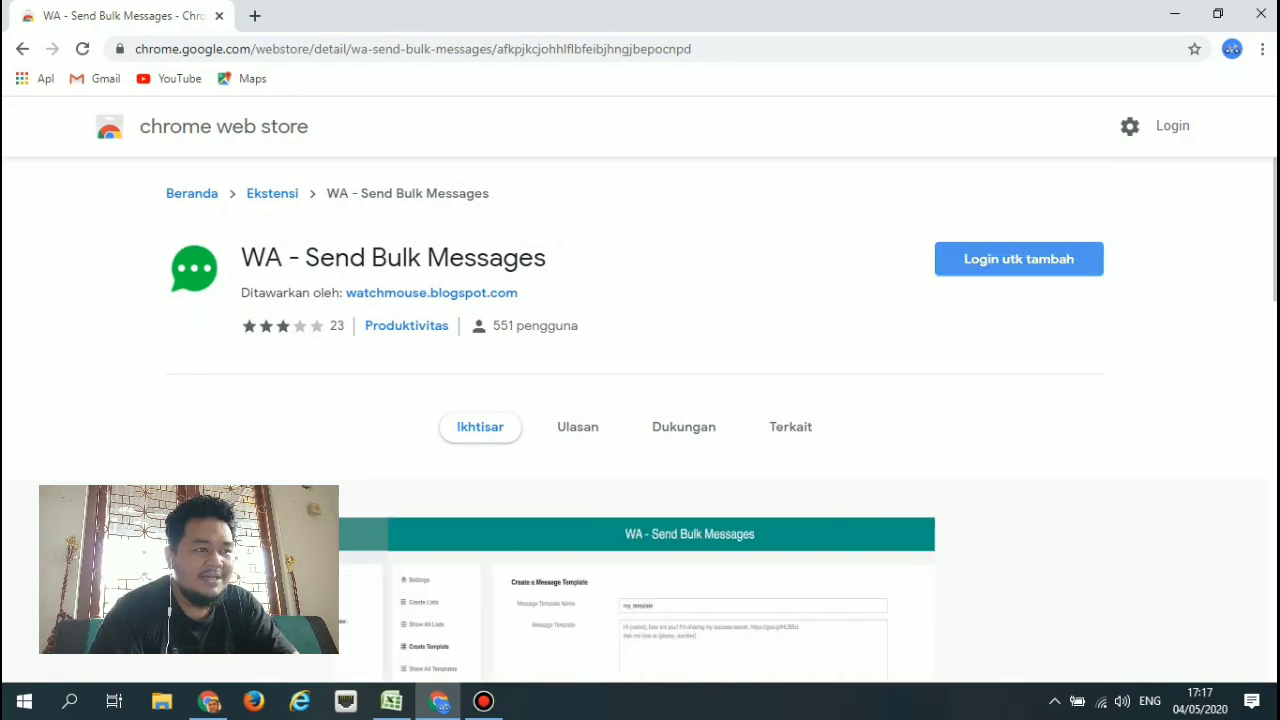
{"action": "left_click", "coordinate": [1018, 259]}
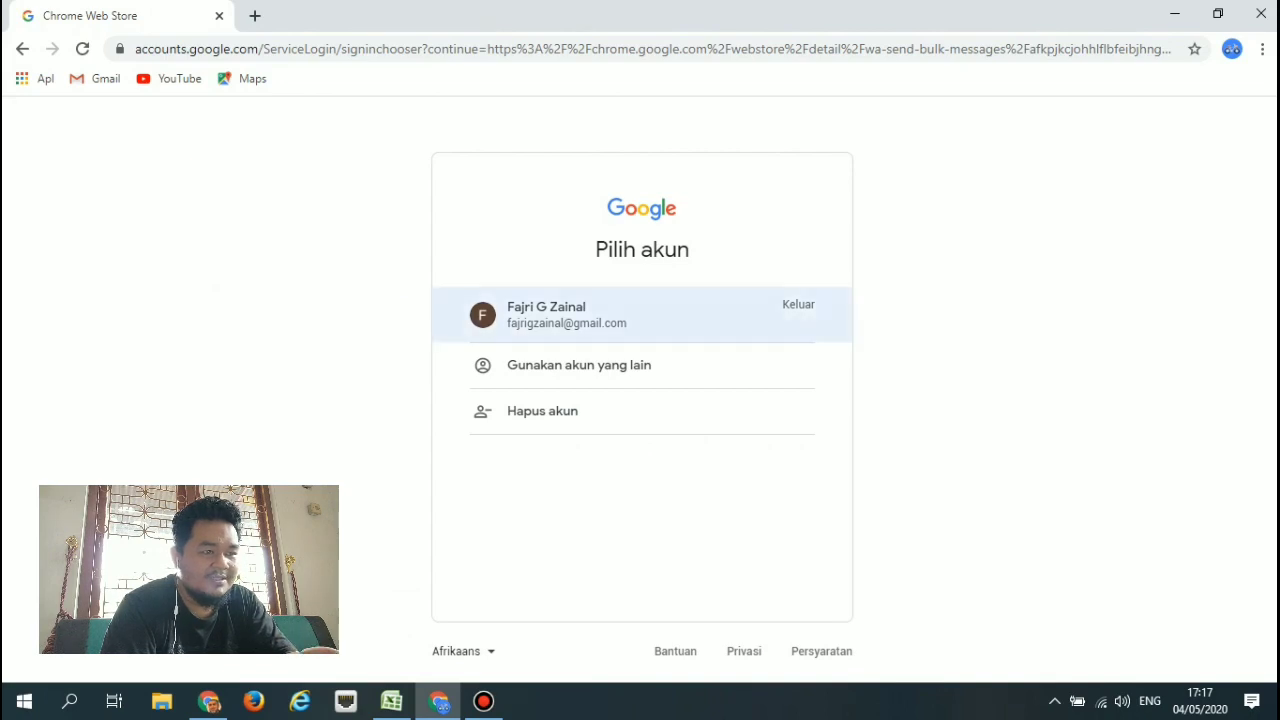
Sign in with the existing Google account and its password.
{"action": "key", "text": "Return"}
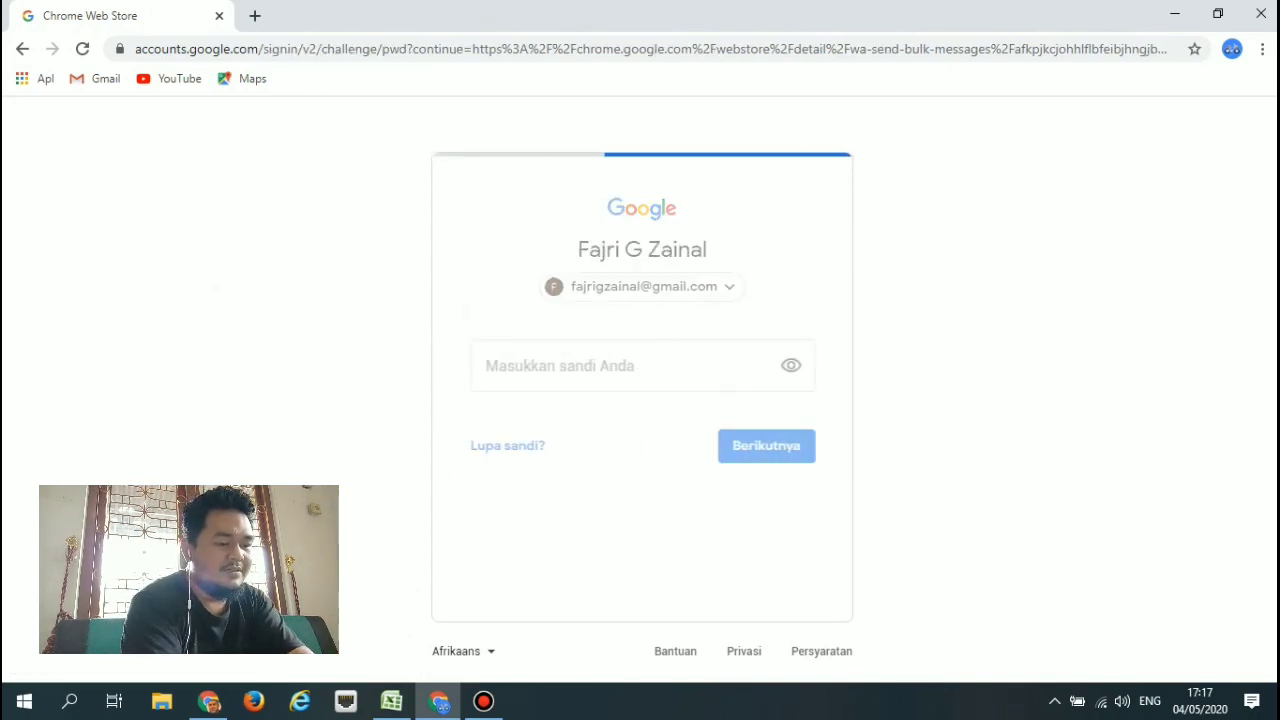
{"action": "type", "text": "•••••"}
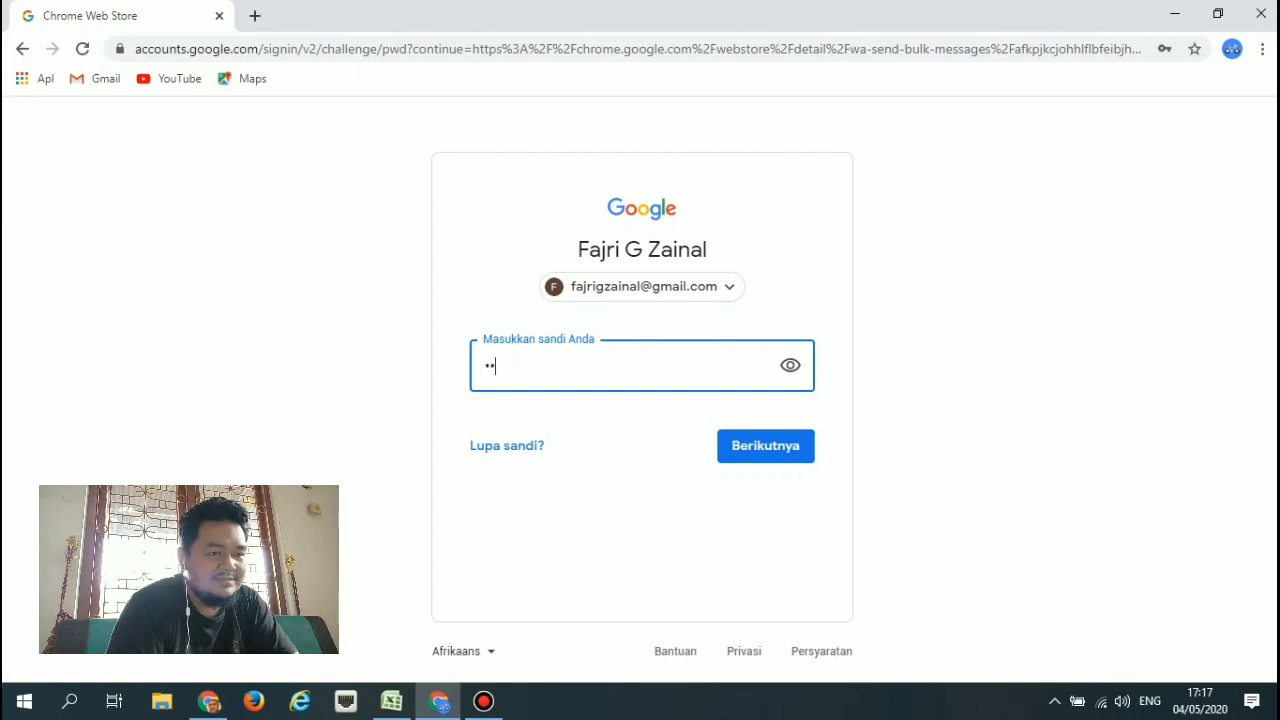
{"action": "type", "text": "•••"}
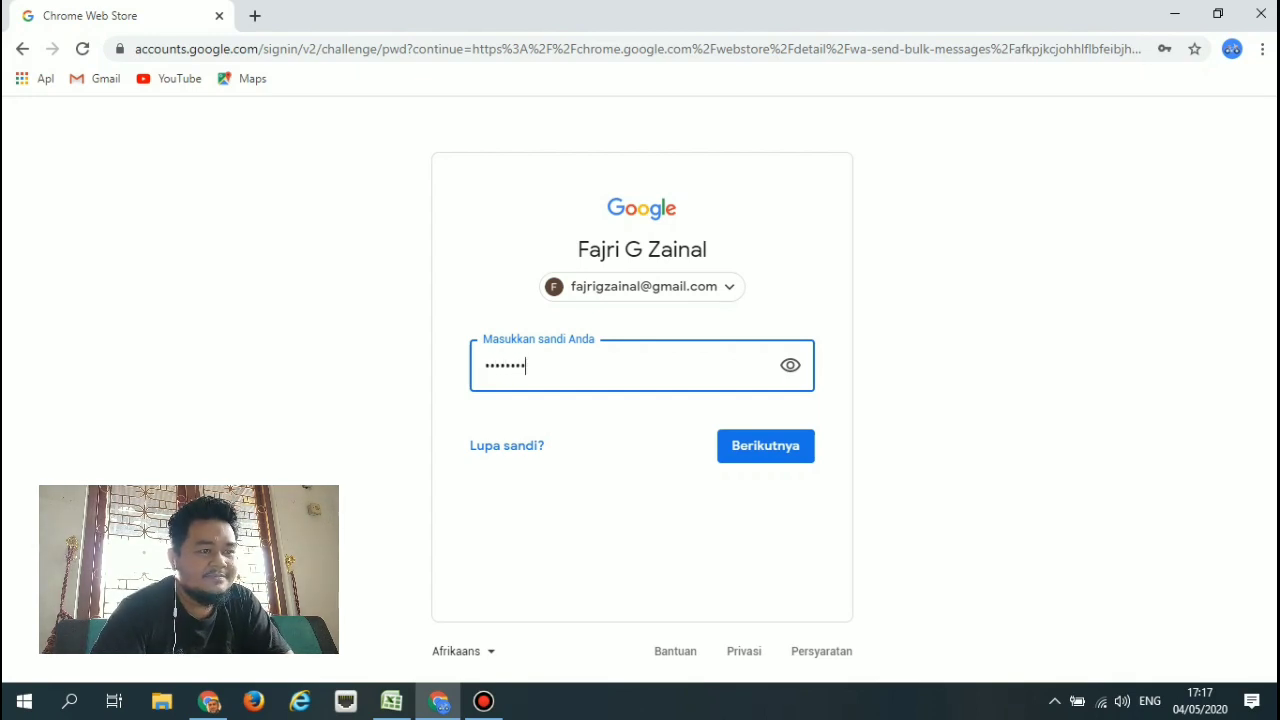
{"action": "key", "text": "Return"}
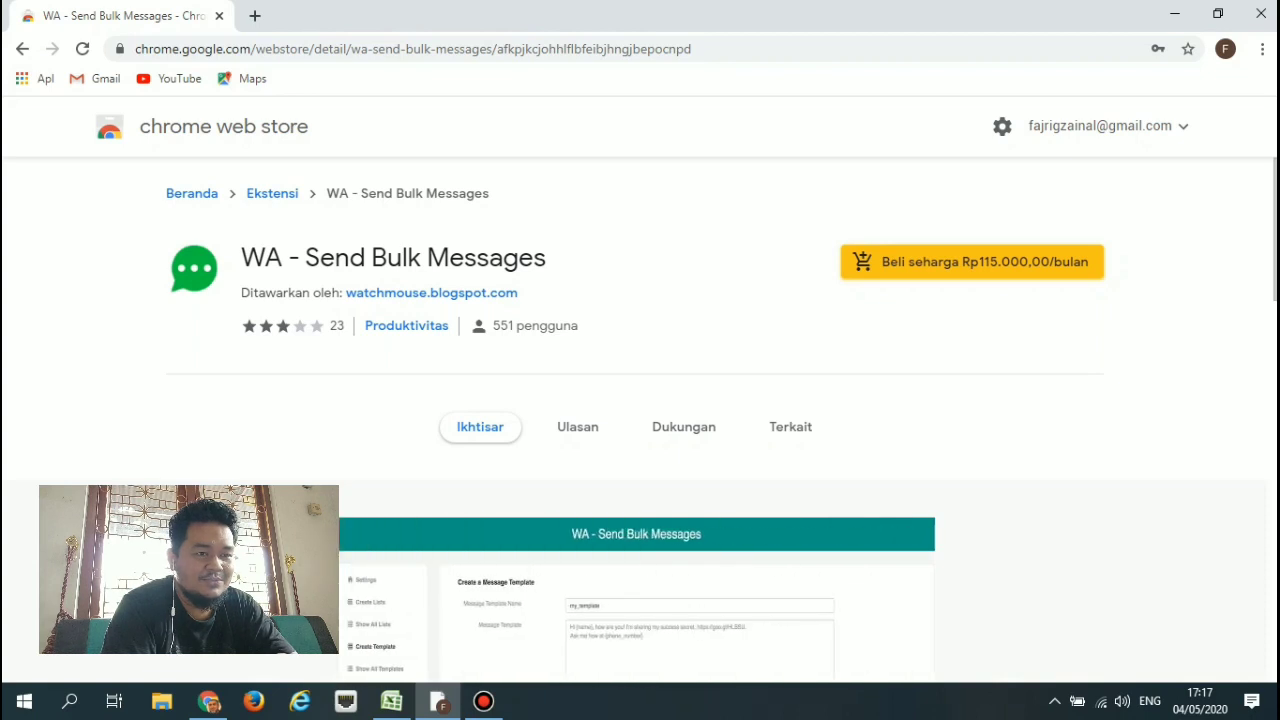
Add the extension via 'Beli seharga Rp115.000,00/bulan', then switch to the WhatsApp Web tab.
{"action": "left_click", "coordinate": [972, 262]}
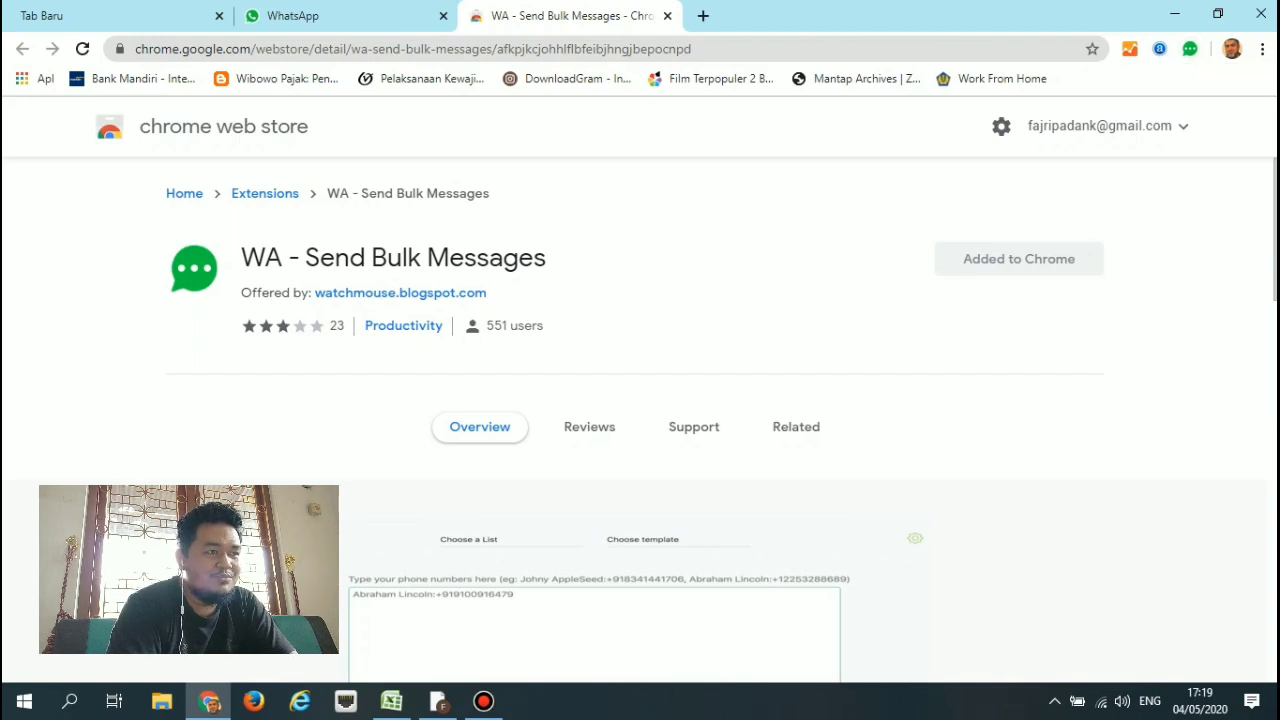
{"action": "key", "text": "ctrl+shift+Tab"}
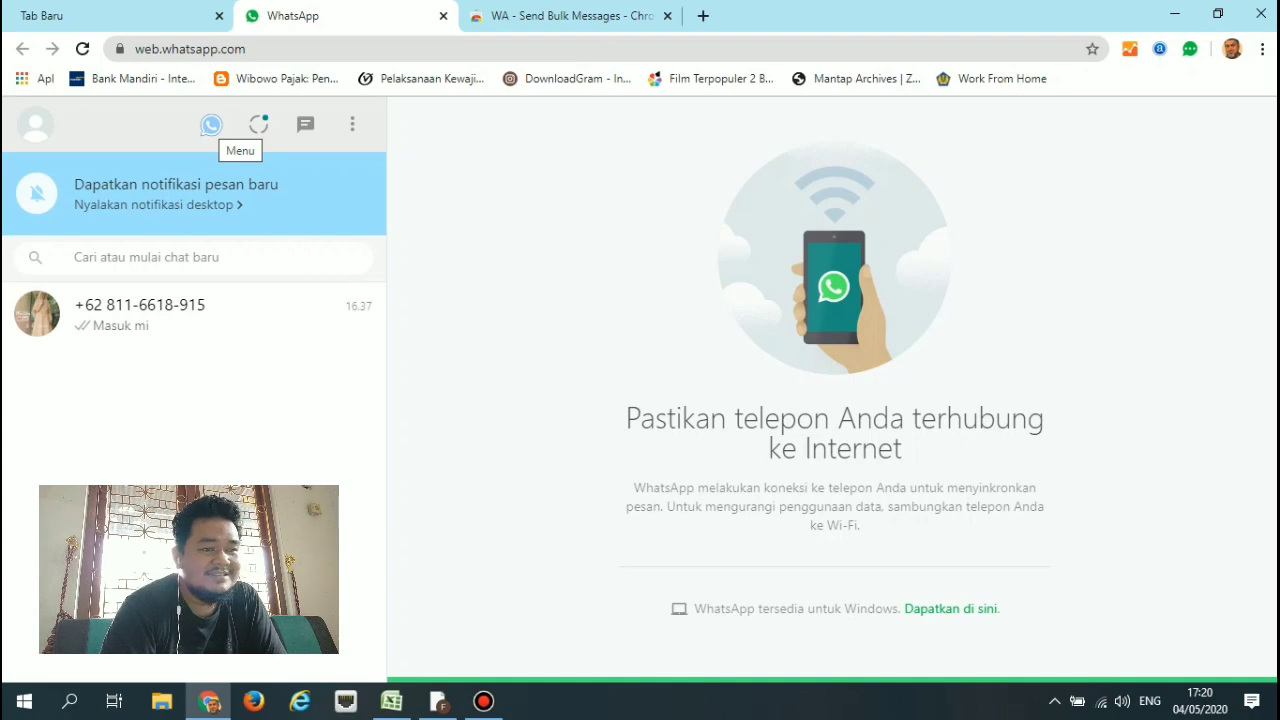
Open the WA - Send Bulk Messages panel, load the My Contacts list, then clear all its numbers.
{"action": "left_click", "coordinate": [211, 124]}
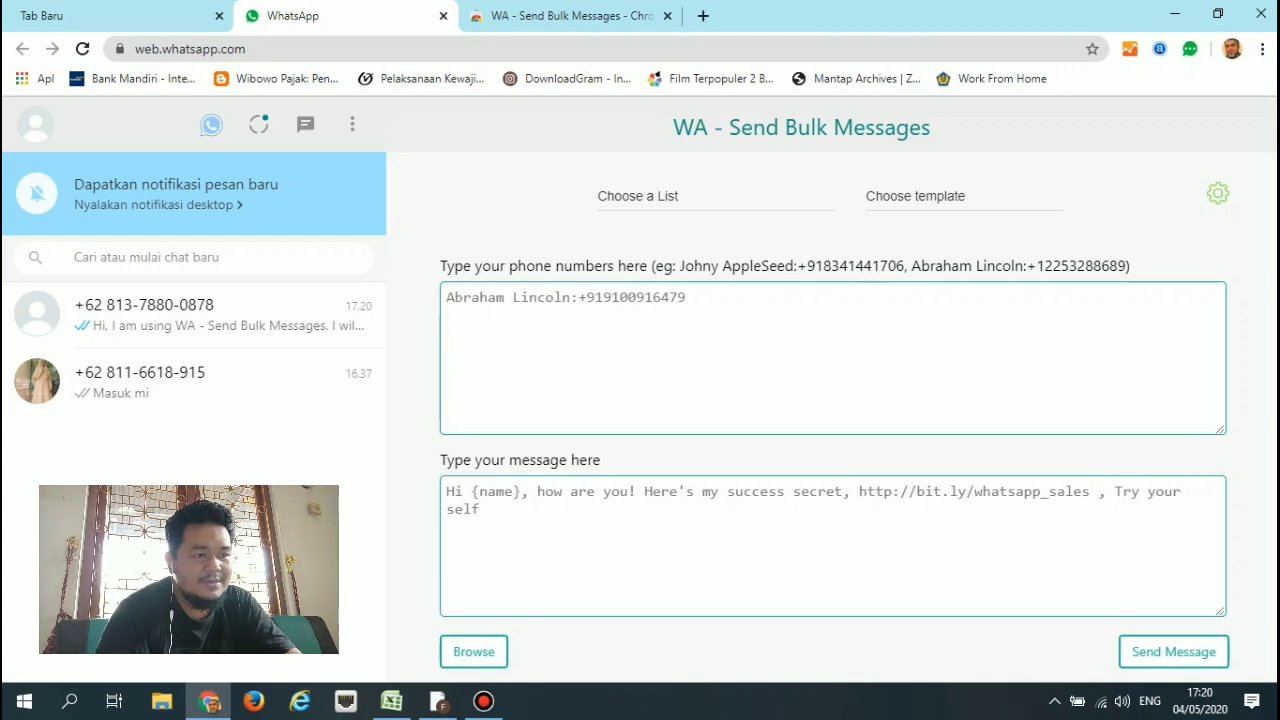
{"action": "left_click", "coordinate": [715, 198]}
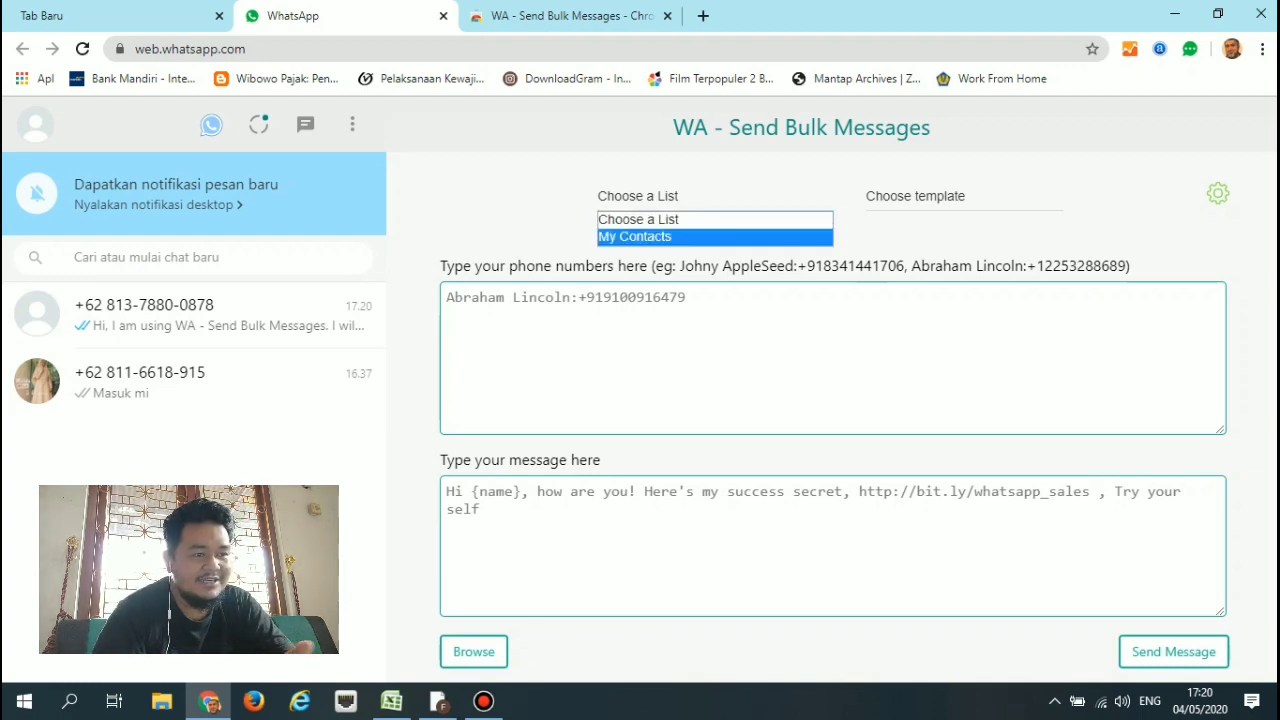
{"action": "left_click", "coordinate": [634, 236]}
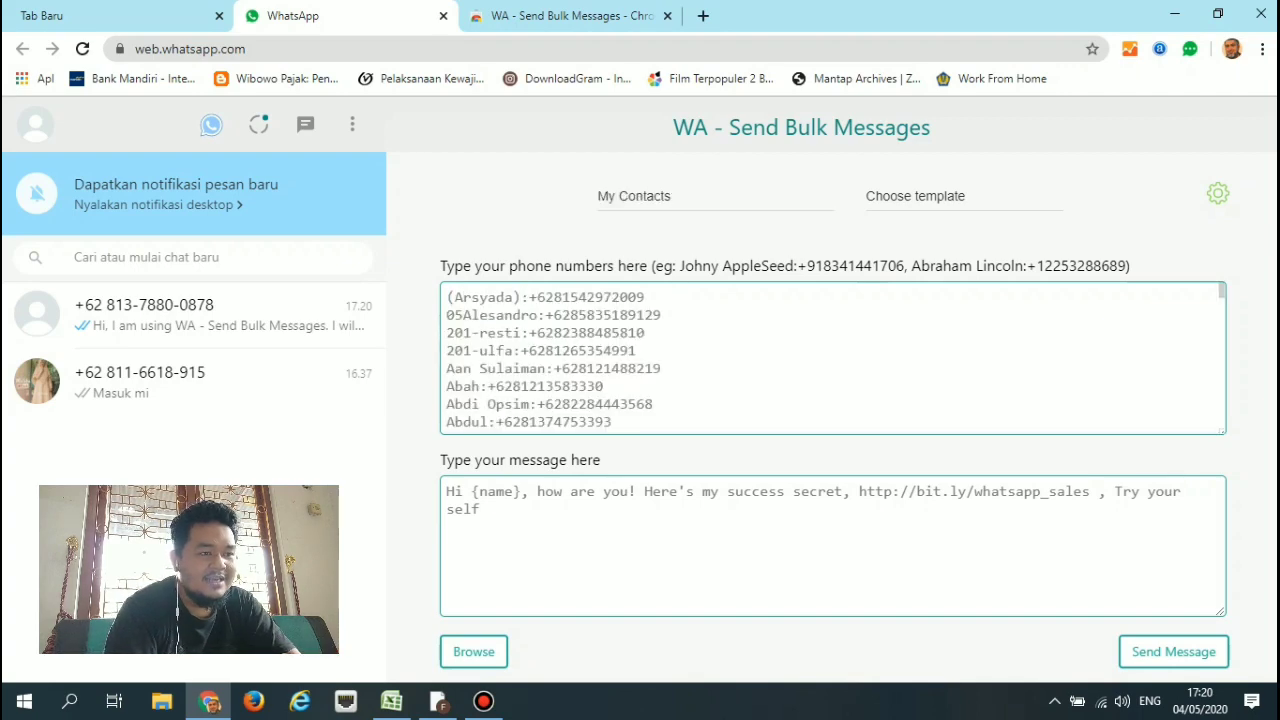
{"action": "scroll", "coordinate": [833, 358], "scroll_direction": "down", "scroll_amount": 10}
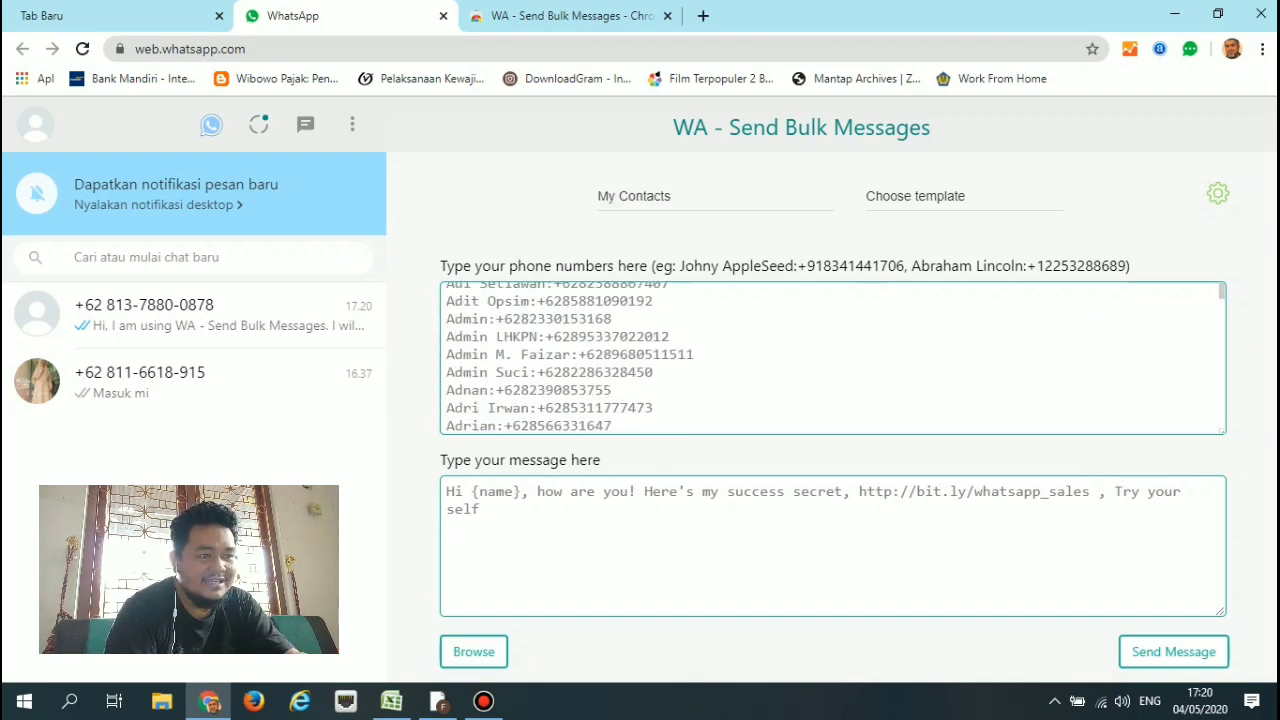
{"action": "scroll", "coordinate": [833, 358], "scroll_direction": "down", "scroll_amount": 20}
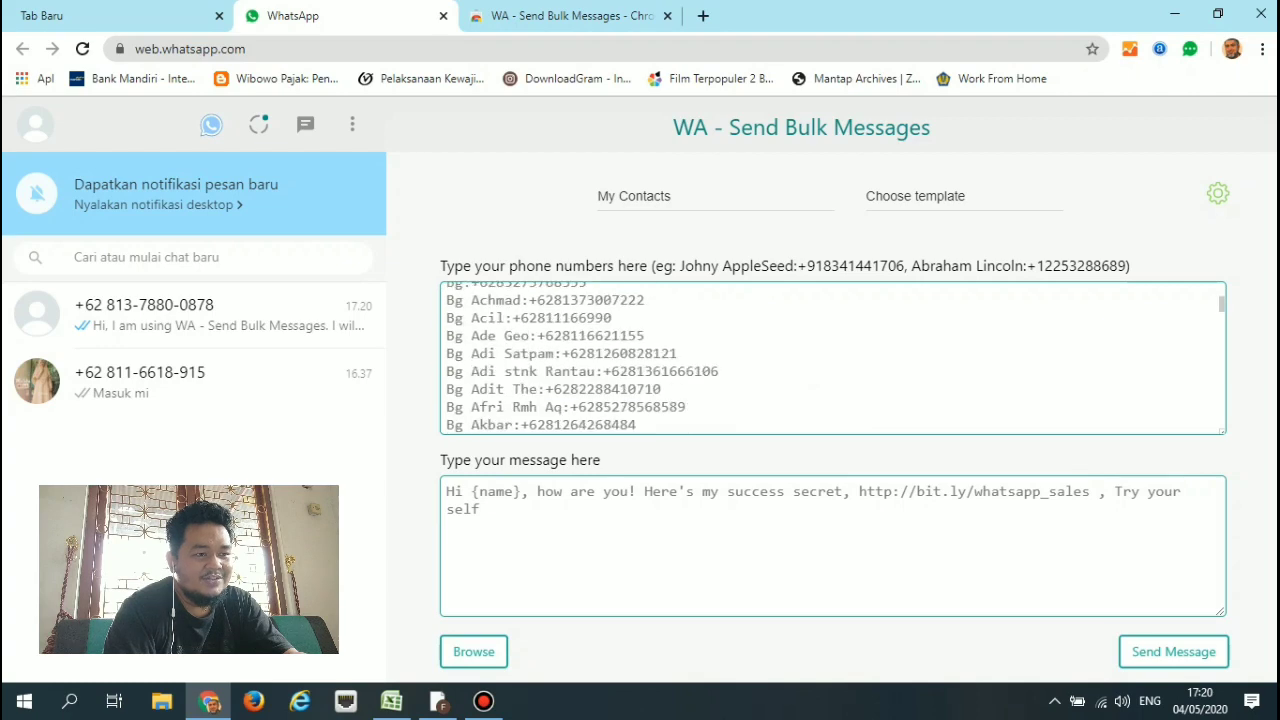
{"action": "scroll", "coordinate": [833, 358], "scroll_direction": "down", "scroll_amount": 15}
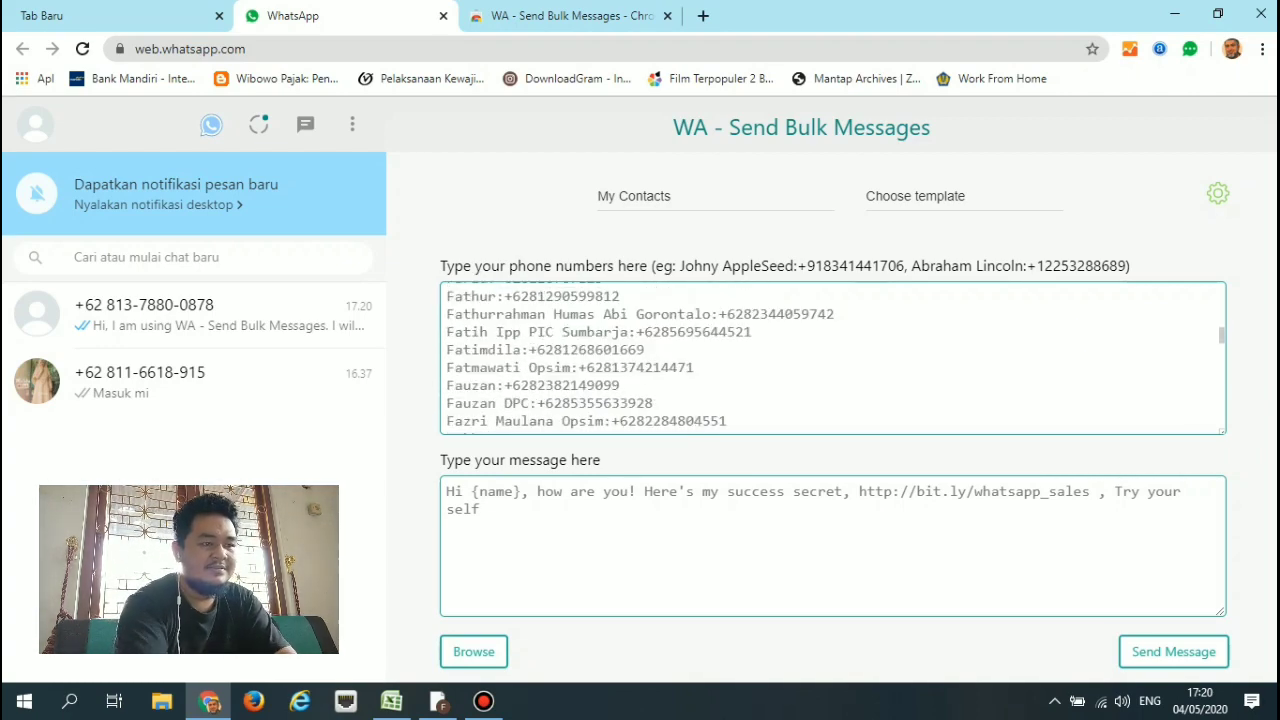
{"action": "left_click", "coordinate": [612, 367]}
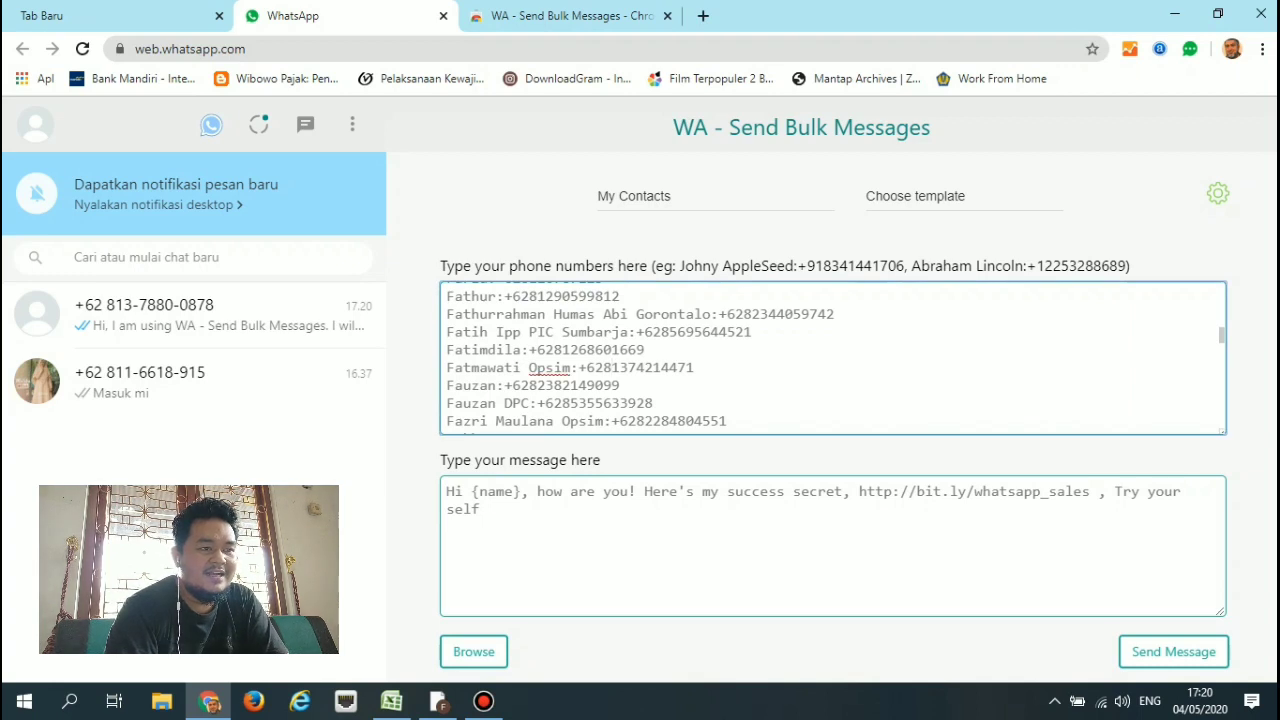
{"action": "key", "text": "ctrl+a"}
{"action": "key", "text": "Delete"}
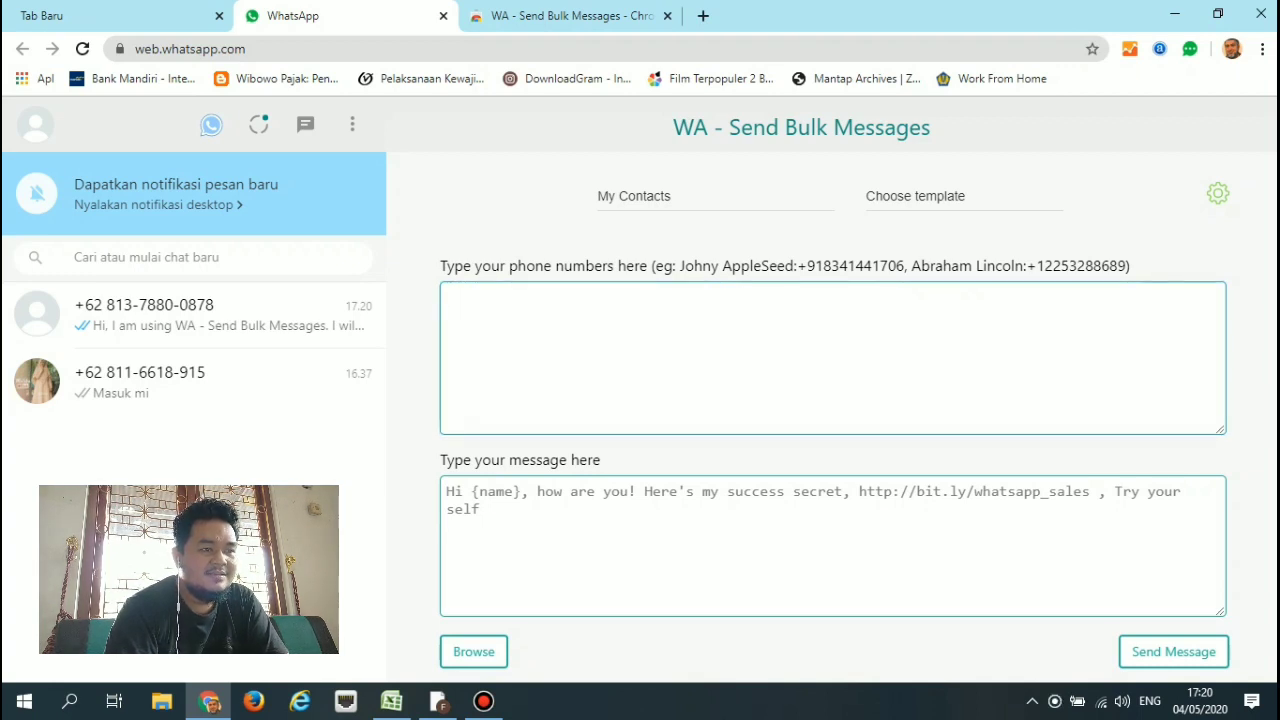
Reload the bulk-message form and close the template list without choosing a template.
{"action": "left_click", "coordinate": [211, 125]}
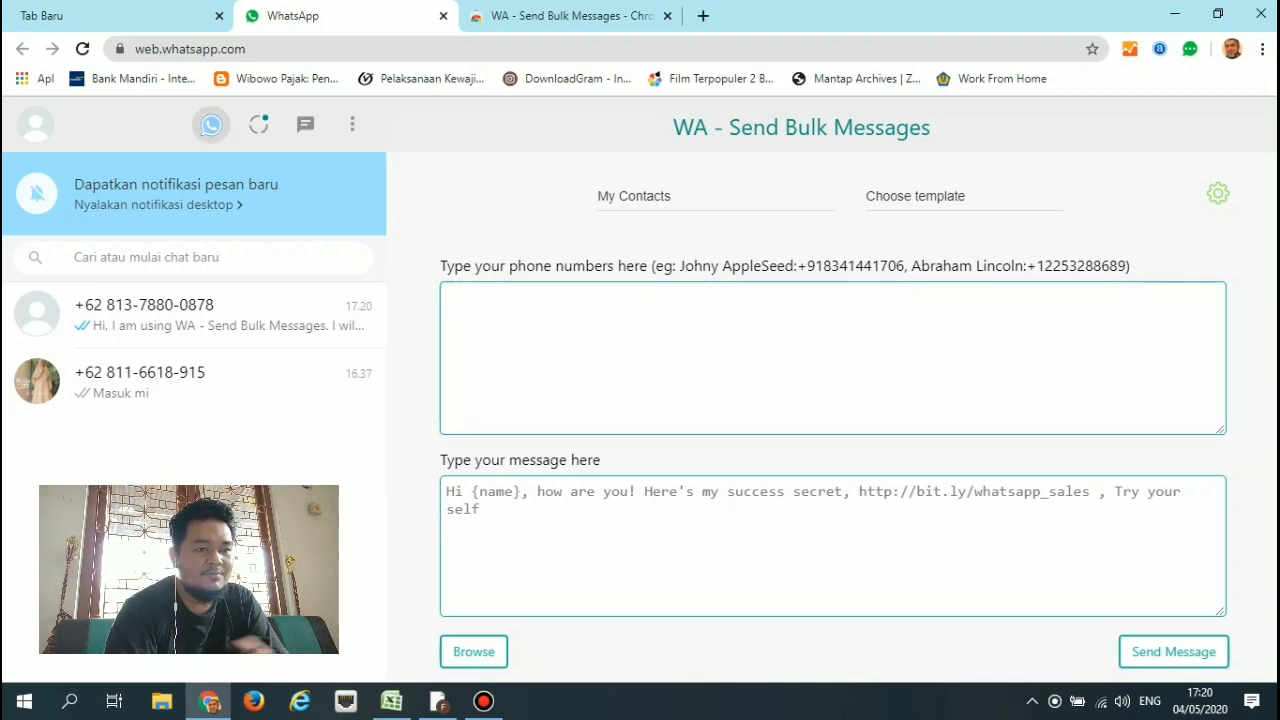
{"action": "left_click", "coordinate": [915, 196]}
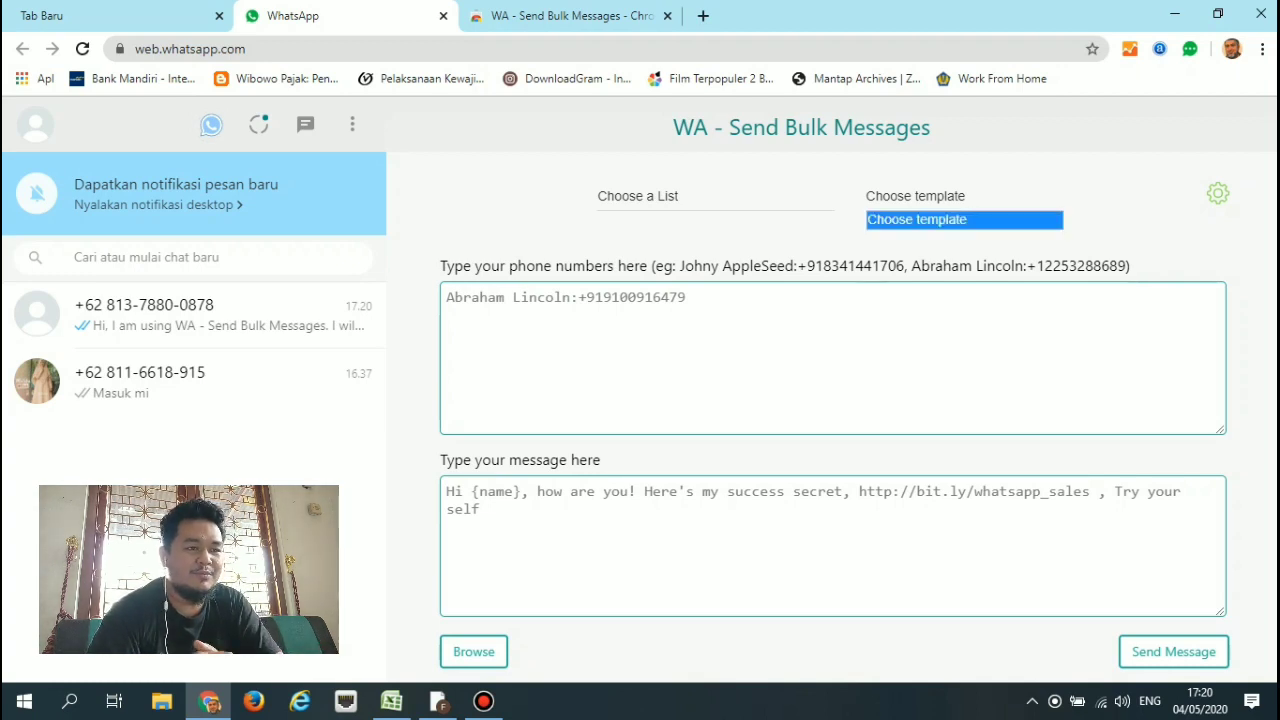
{"action": "left_click", "coordinate": [960, 221]}
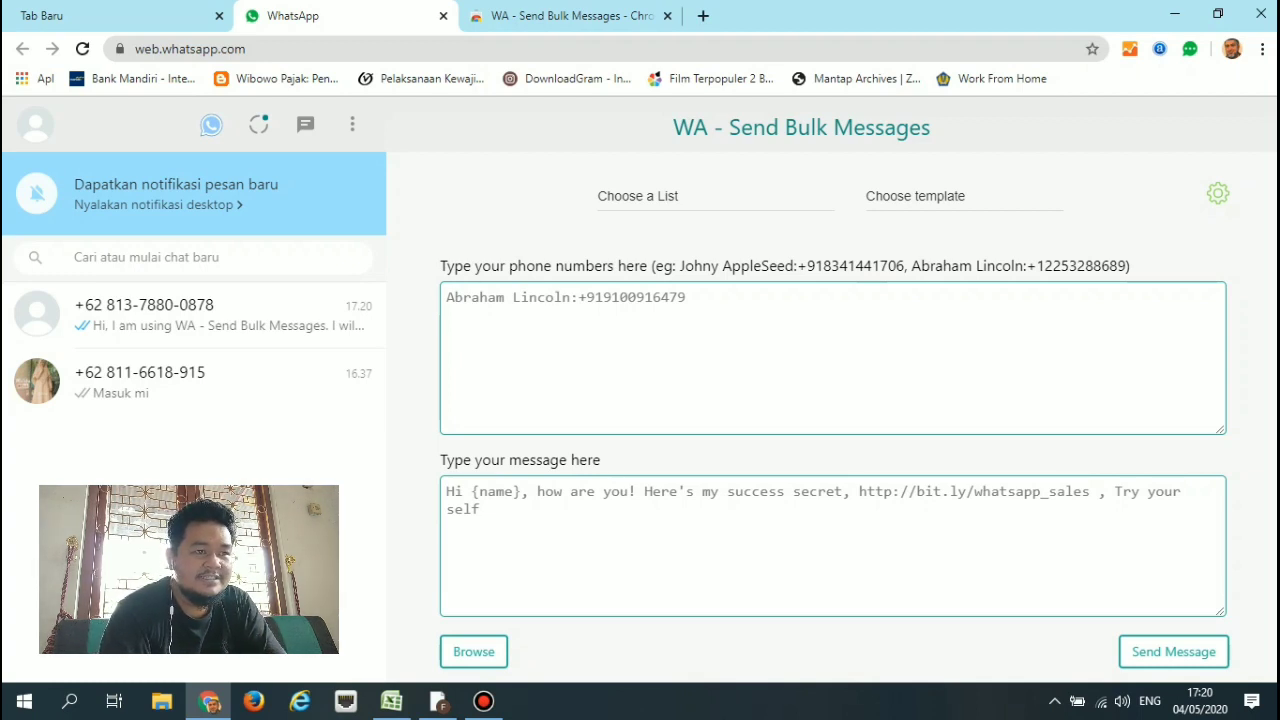
Open the extension's settings page from the gear icon in WhatsApp Web.
{"action": "left_click", "coordinate": [1217, 193]}
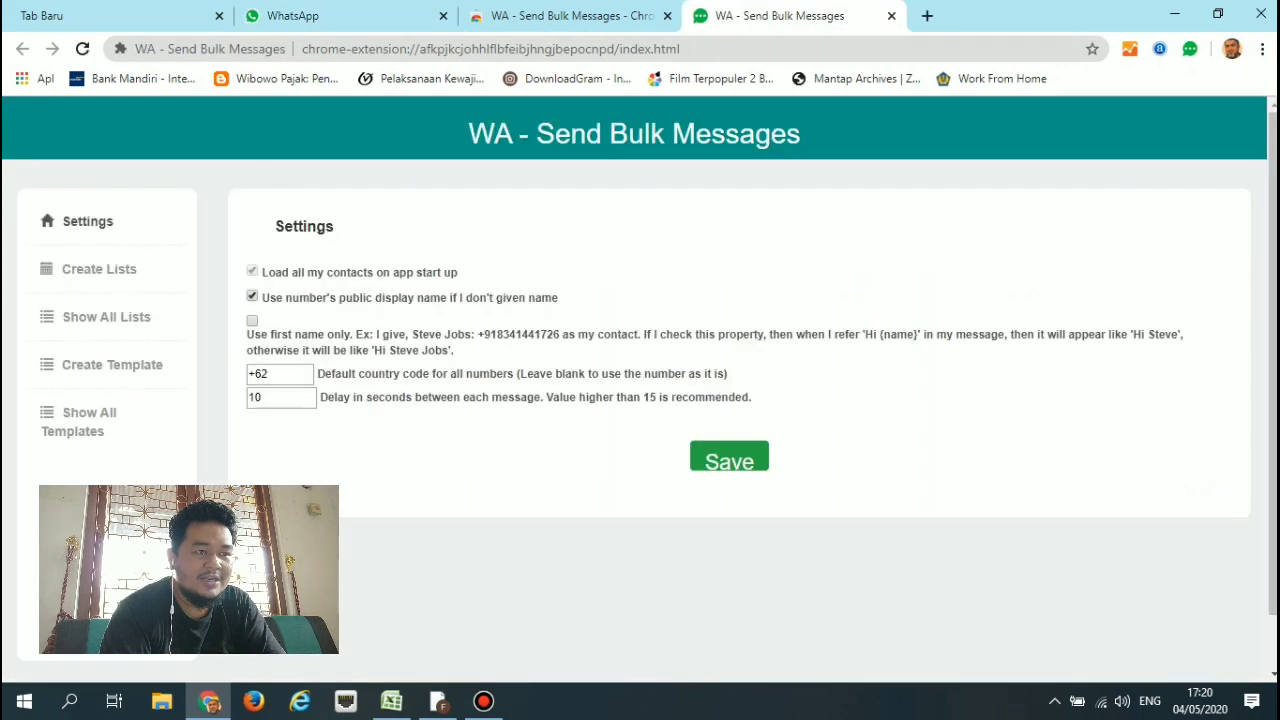
{"action": "left_click", "coordinate": [293, 16]}
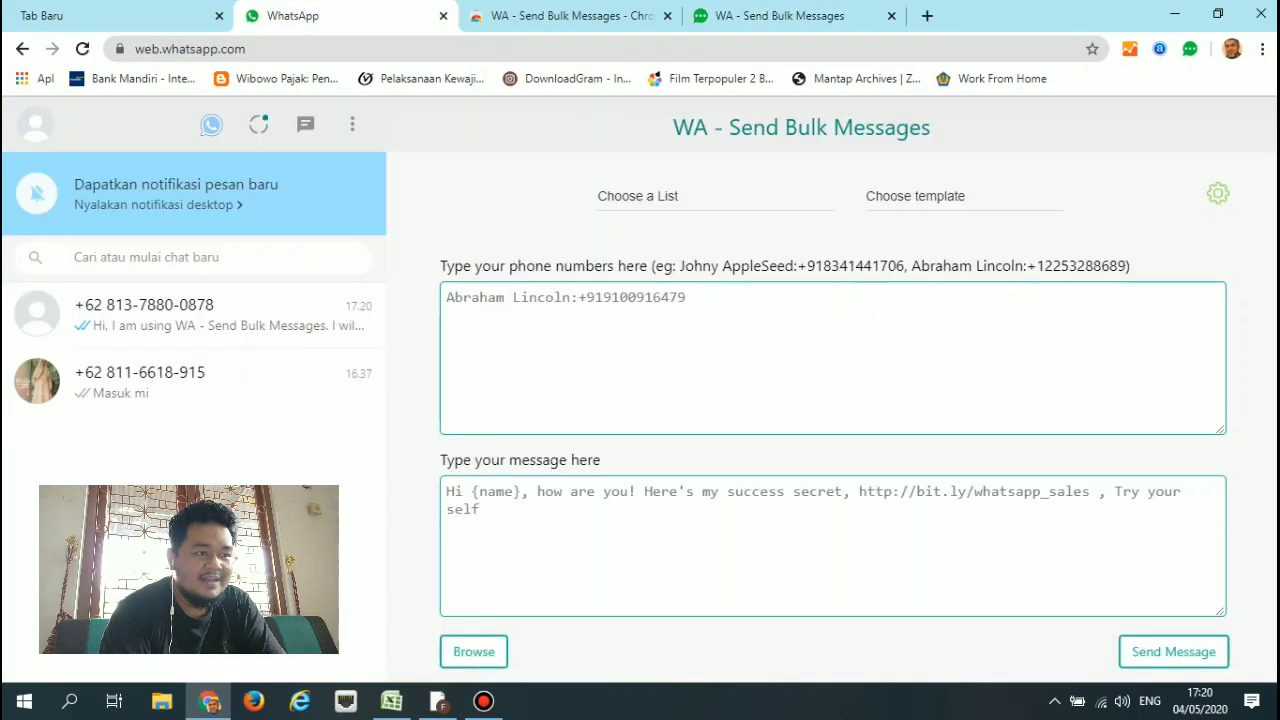
{"action": "left_click", "coordinate": [1217, 193]}
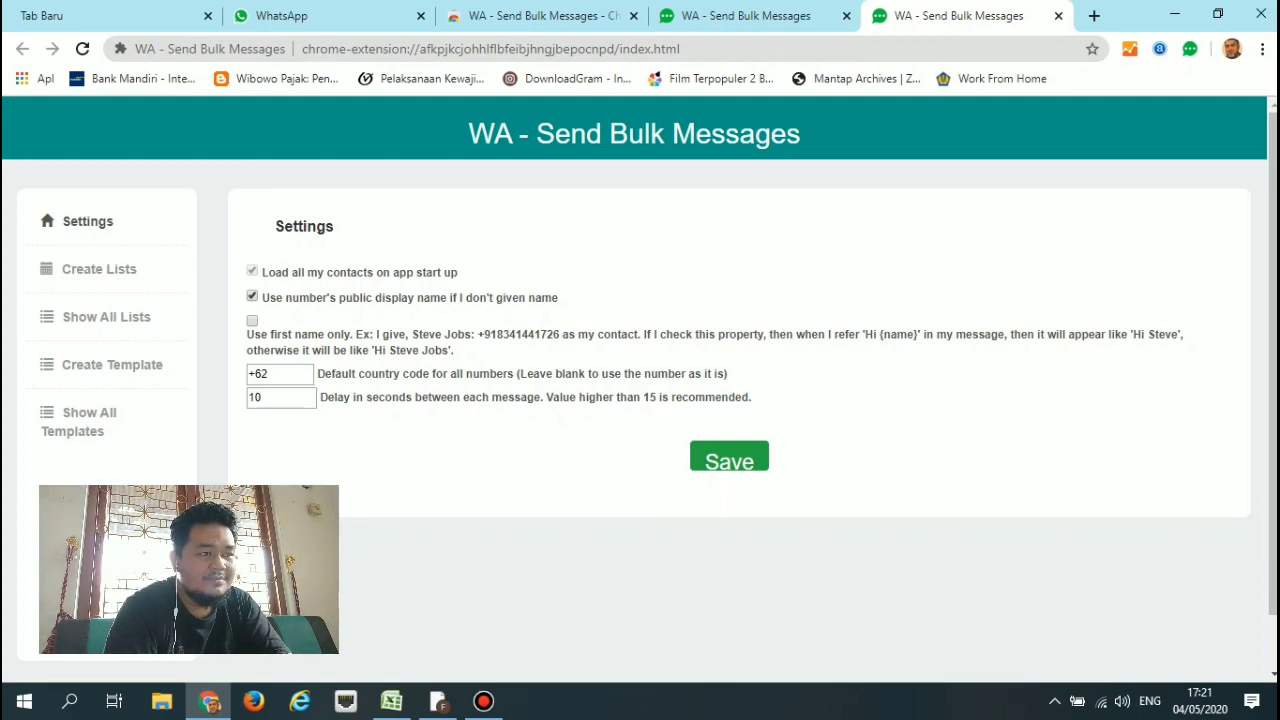
Browse Create Lists, Show All Lists and Create Template, scrolling through the template form.
{"action": "left_click", "coordinate": [99, 269]}
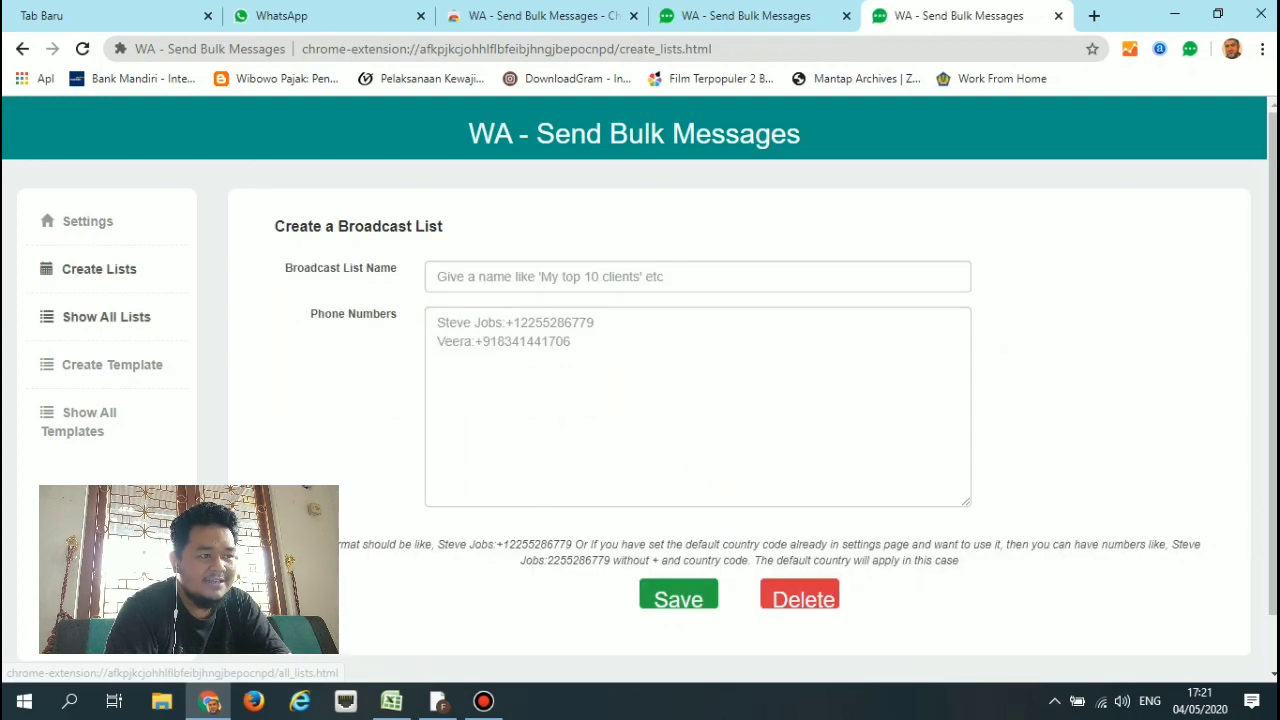
{"action": "left_click", "coordinate": [106, 317]}
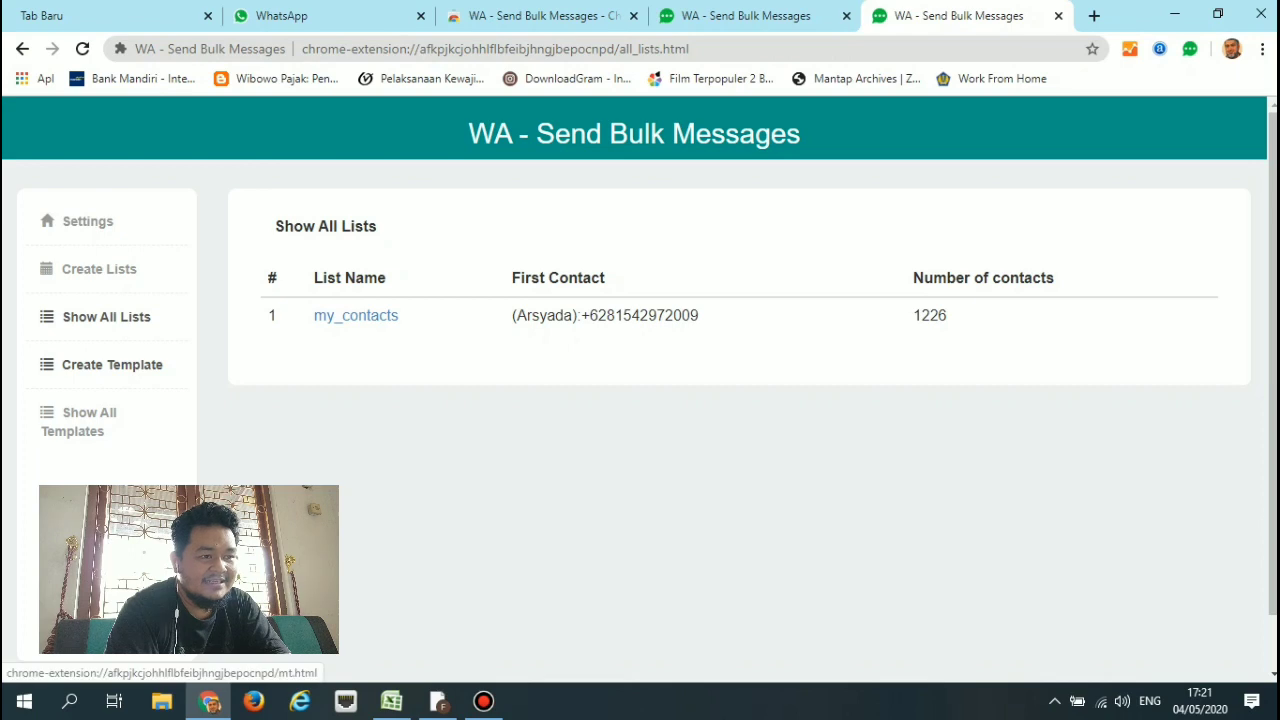
{"action": "left_click", "coordinate": [112, 364]}
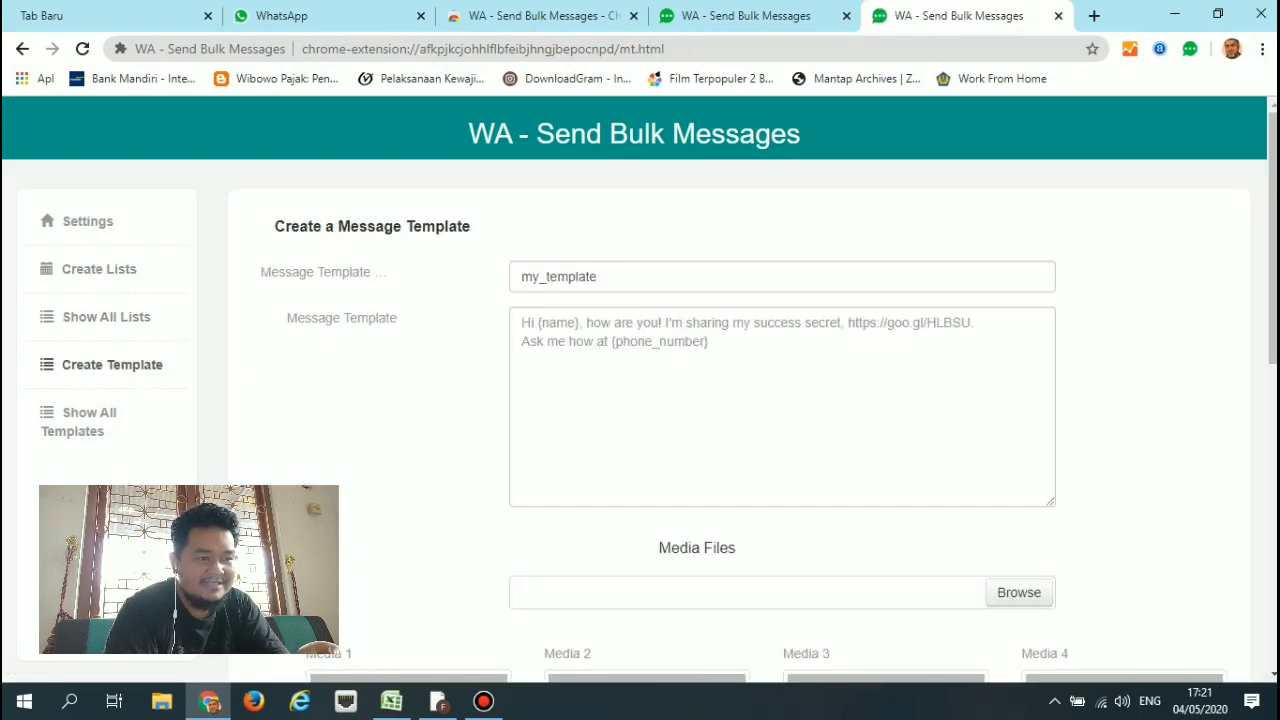
{"action": "left_click", "coordinate": [660, 323]}
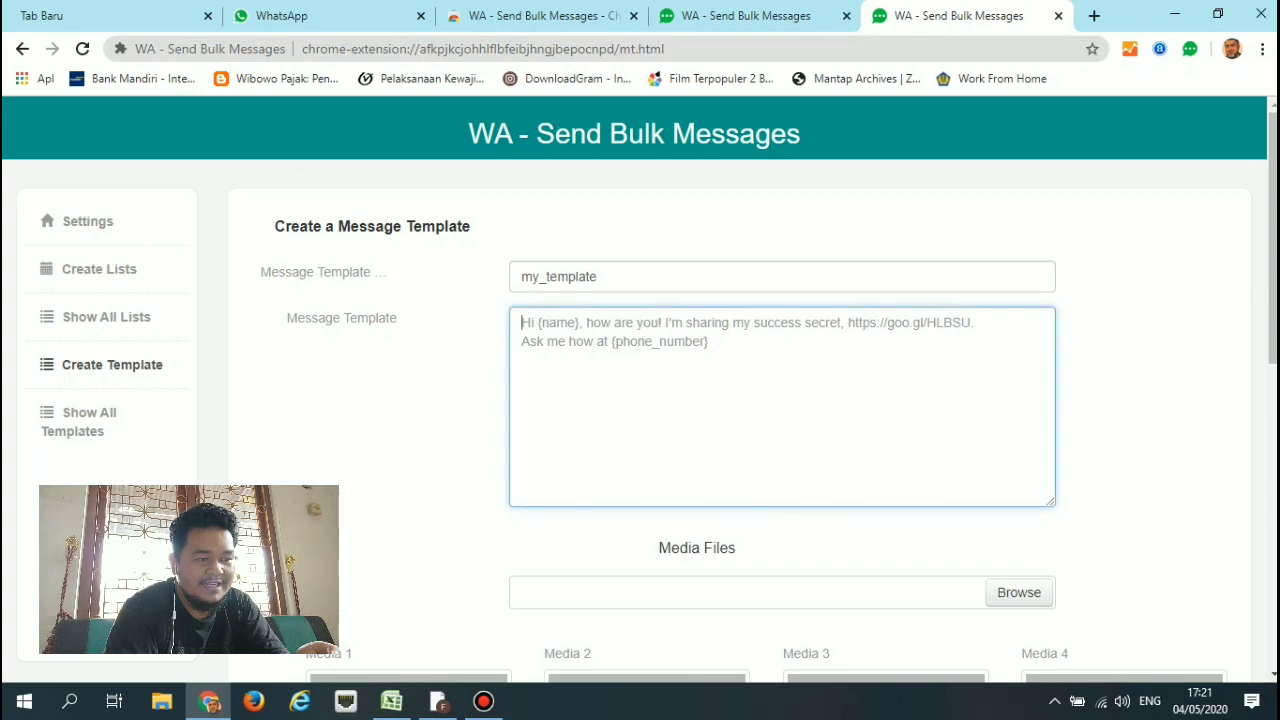
{"action": "scroll", "coordinate": [640, 400], "scroll_direction": "down", "scroll_amount": 2}
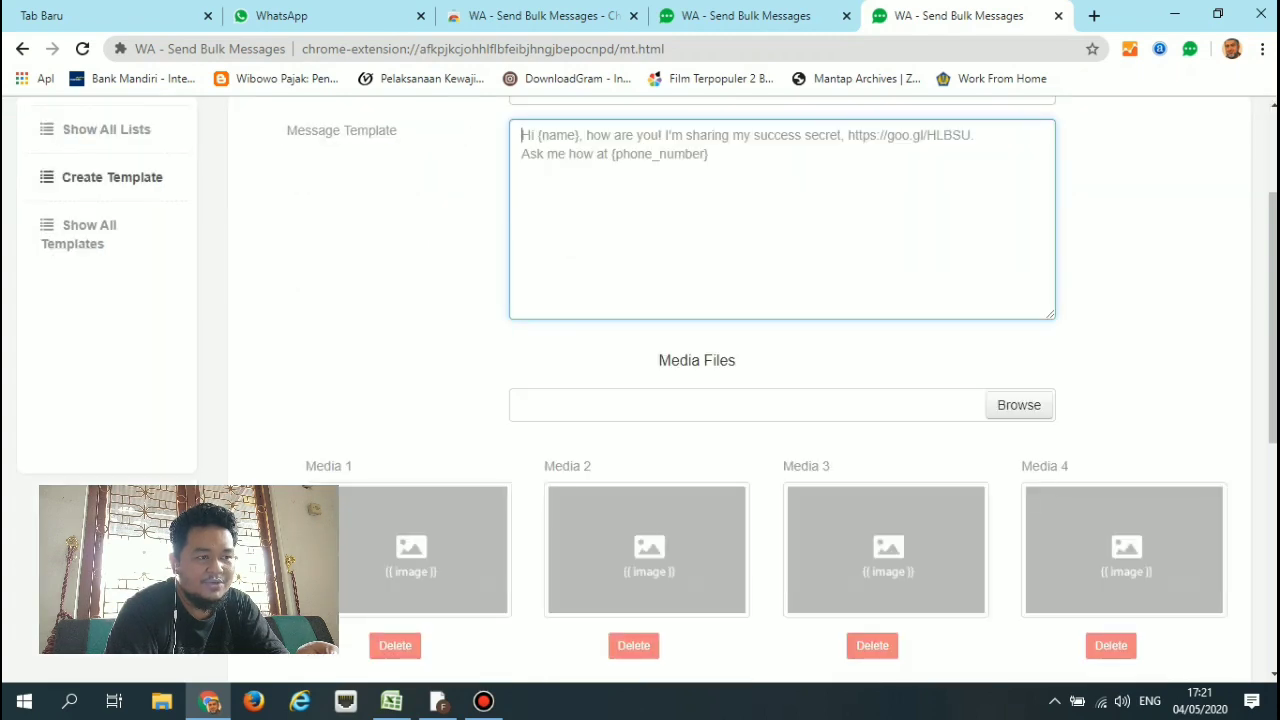
{"action": "scroll", "coordinate": [640, 400], "scroll_direction": "down", "scroll_amount": 5}
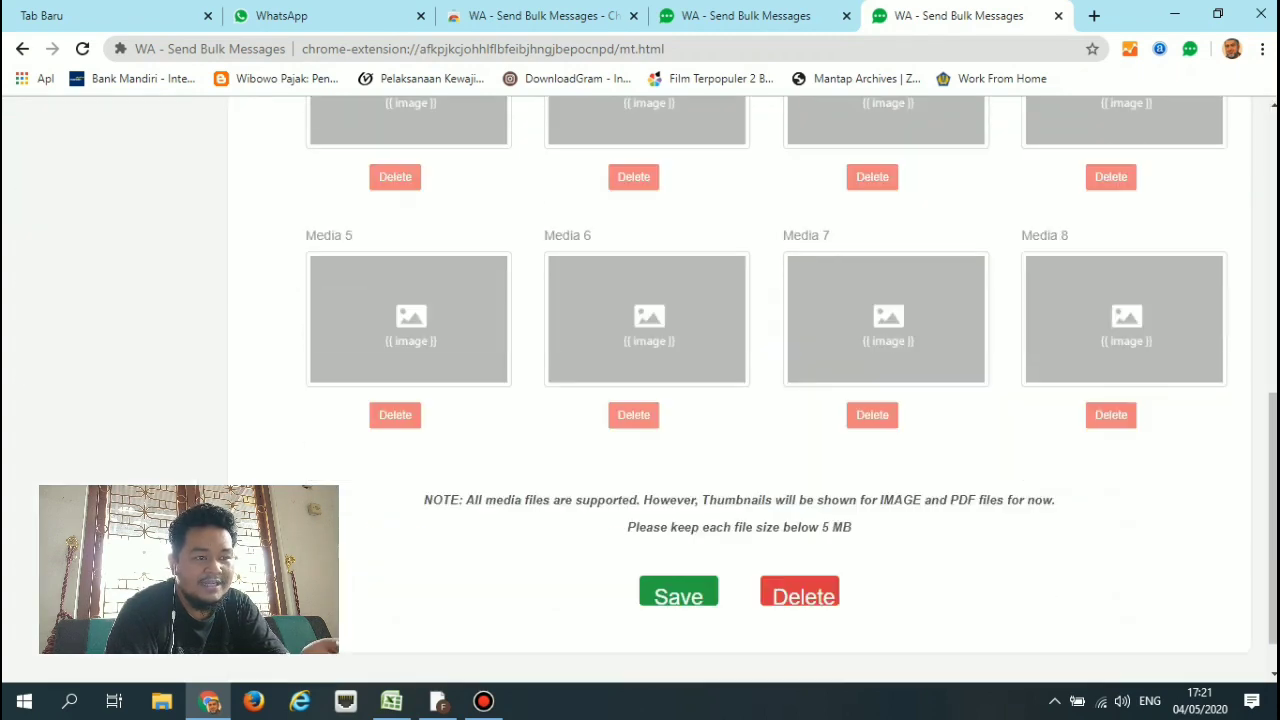
{"action": "scroll", "coordinate": [640, 400], "scroll_direction": "up", "scroll_amount": 4}
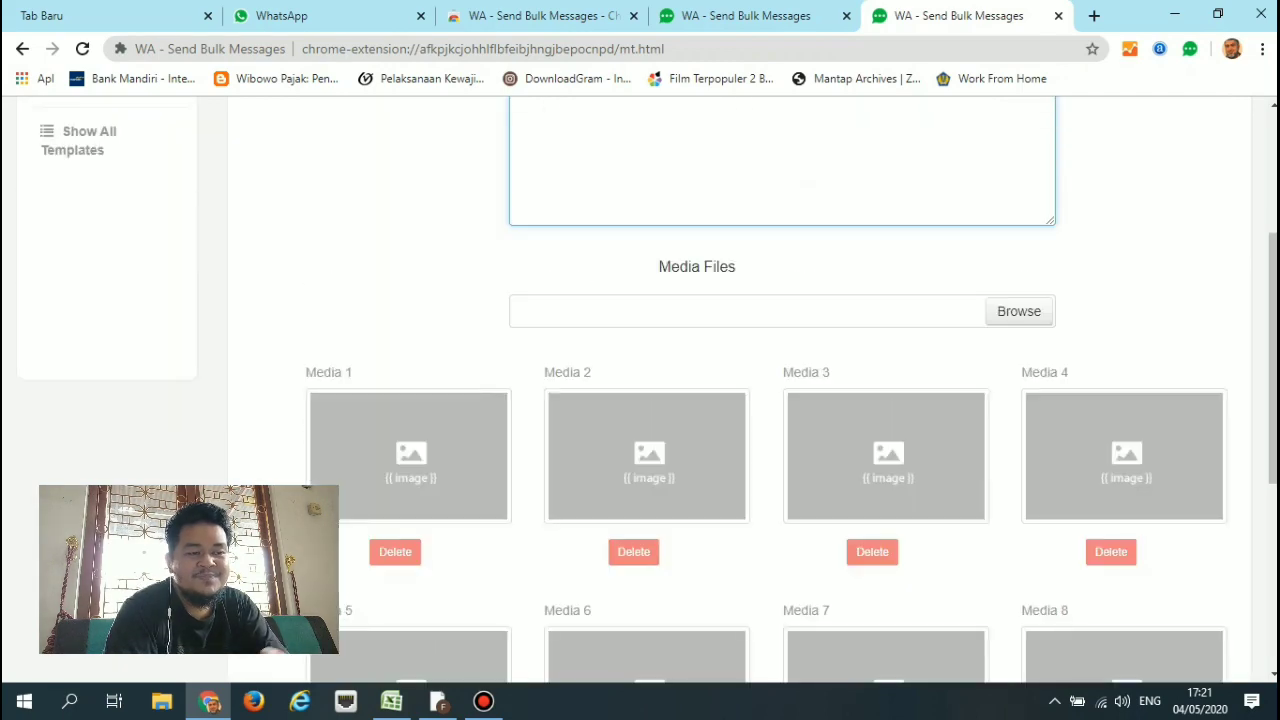
{"action": "scroll", "coordinate": [640, 400], "scroll_direction": "up", "scroll_amount": 3}
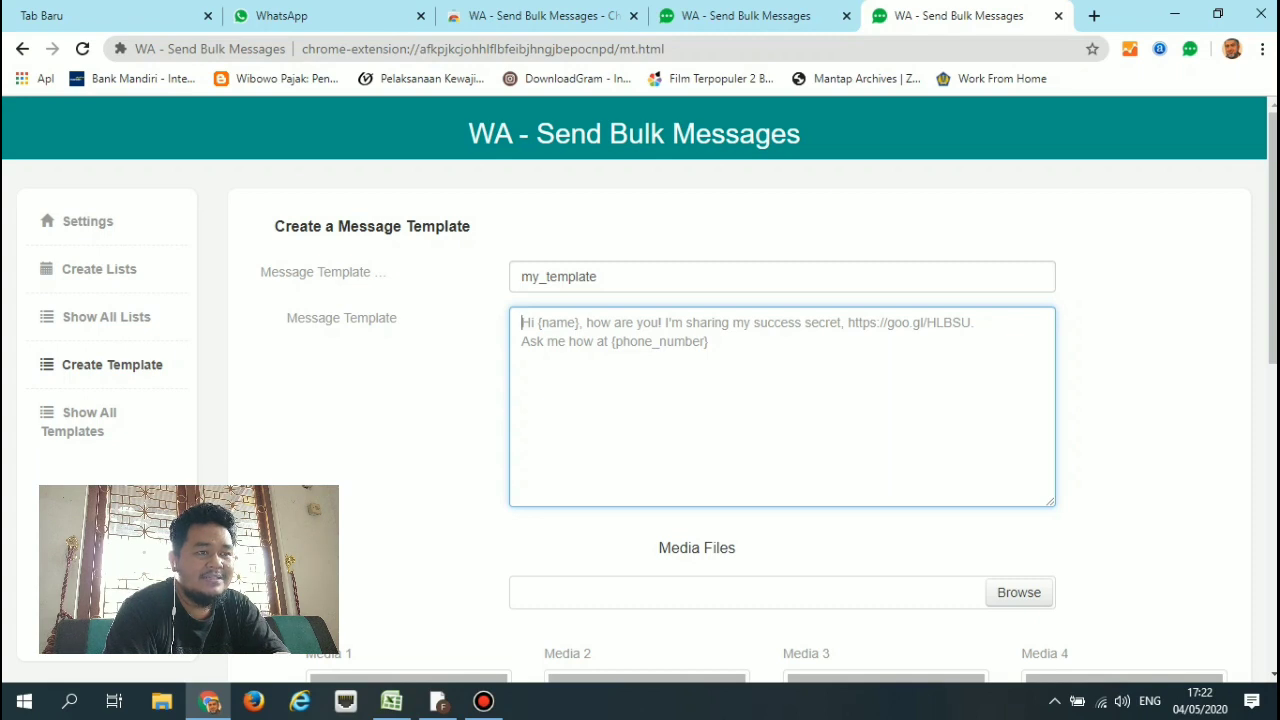
Close the template page, duplicate settings tab and Chrome Web Store tab, then focus the phone numbers box.
{"action": "left_click", "coordinate": [1058, 15]}
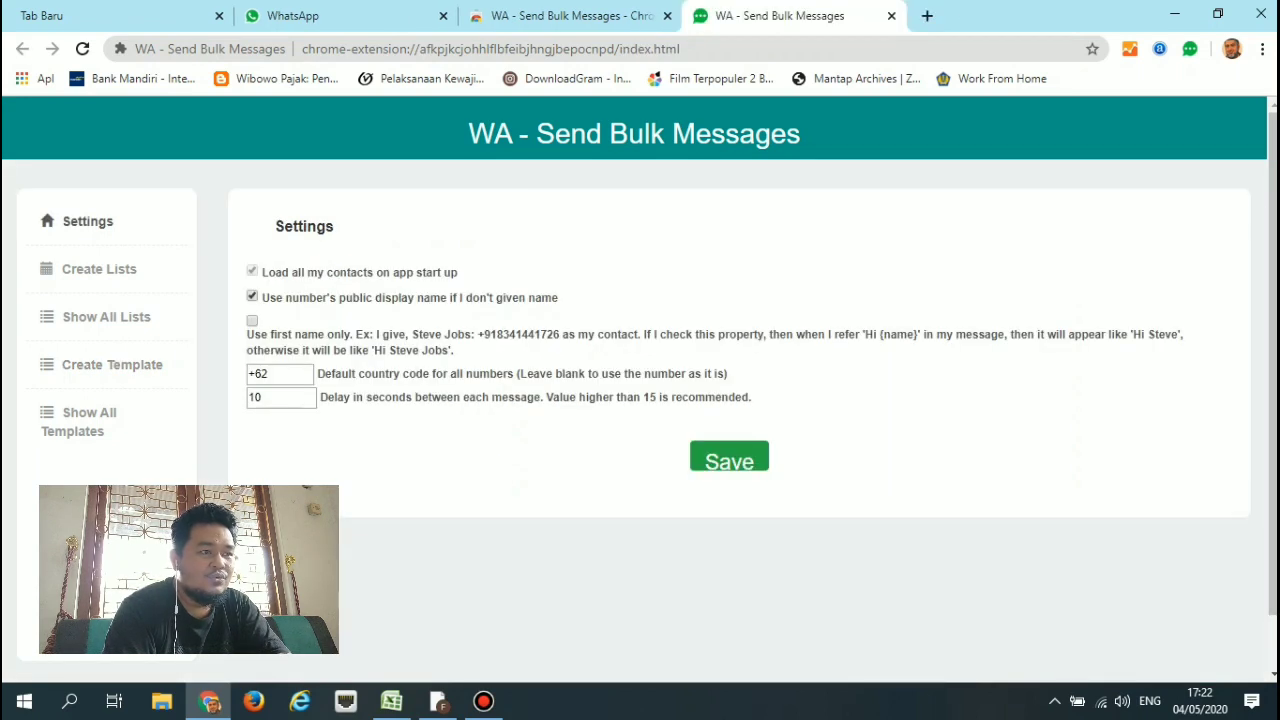
{"action": "left_click", "coordinate": [891, 15]}
{"action": "left_click", "coordinate": [668, 15]}
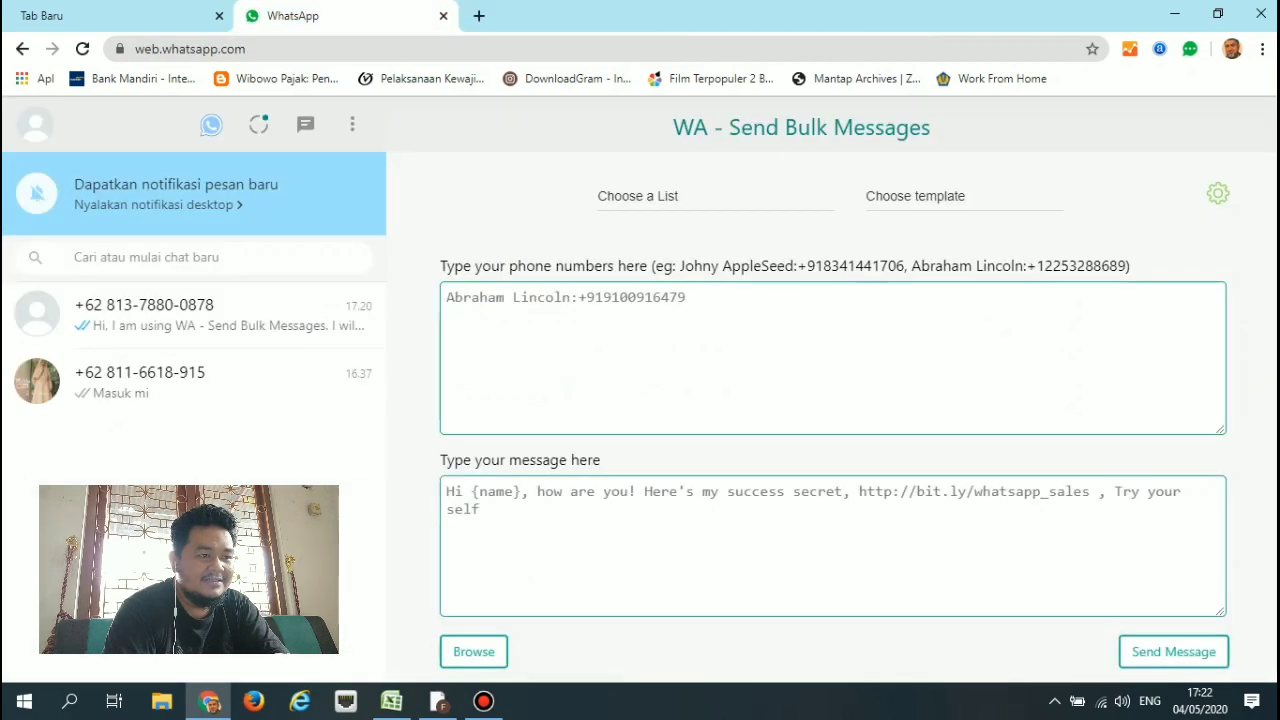
{"action": "left_click", "coordinate": [686, 297]}
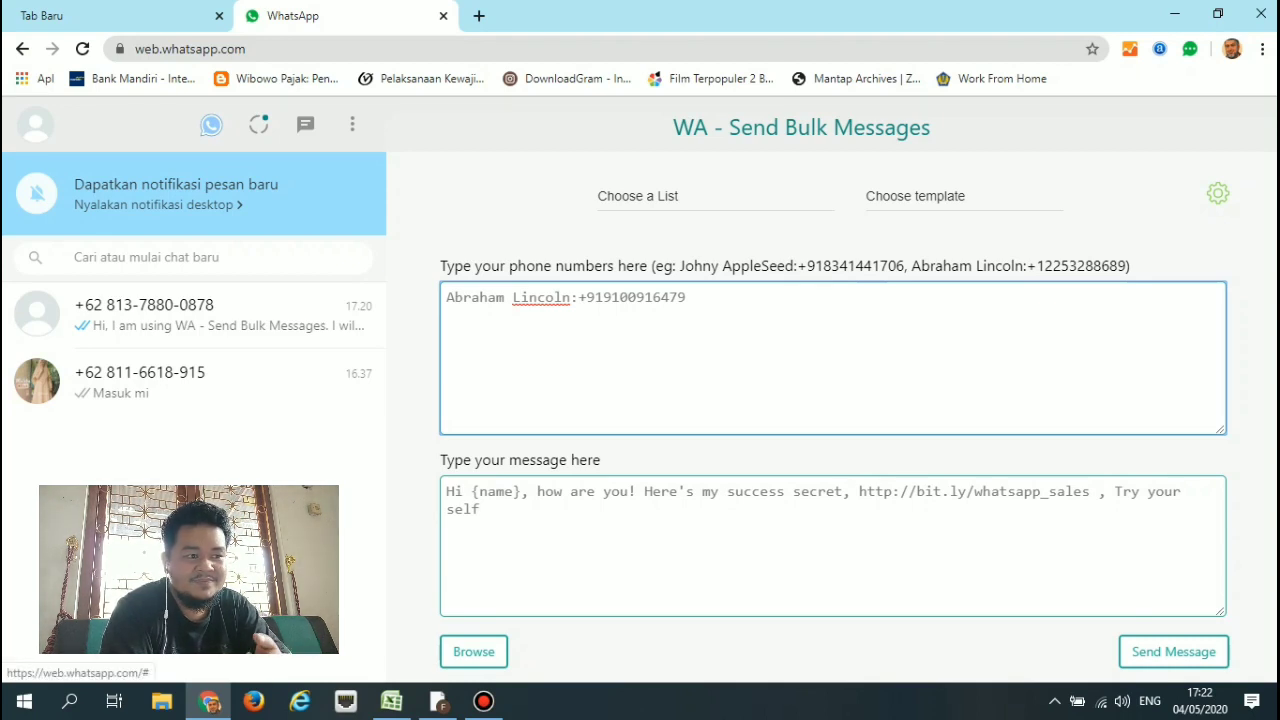
Open the settings, confirm the default country code is +62, and close the settings tab.
{"action": "left_click", "coordinate": [1217, 193]}
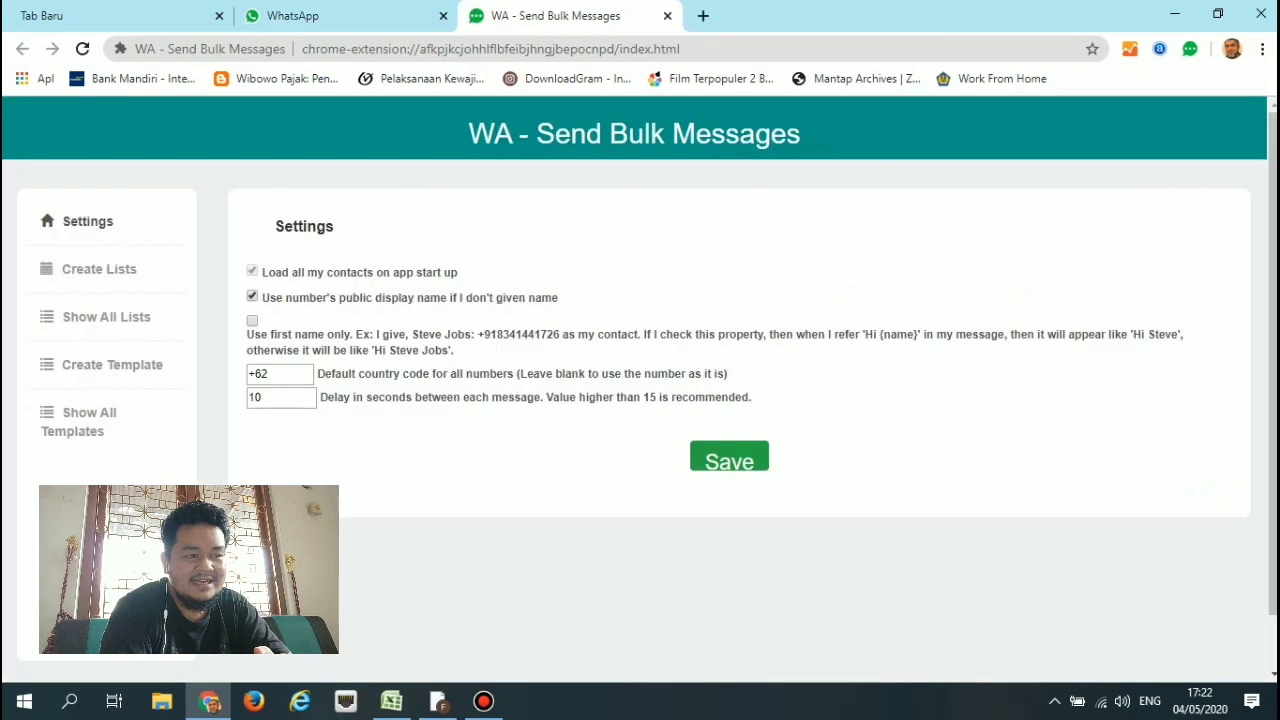
{"action": "left_click", "coordinate": [276, 374]}
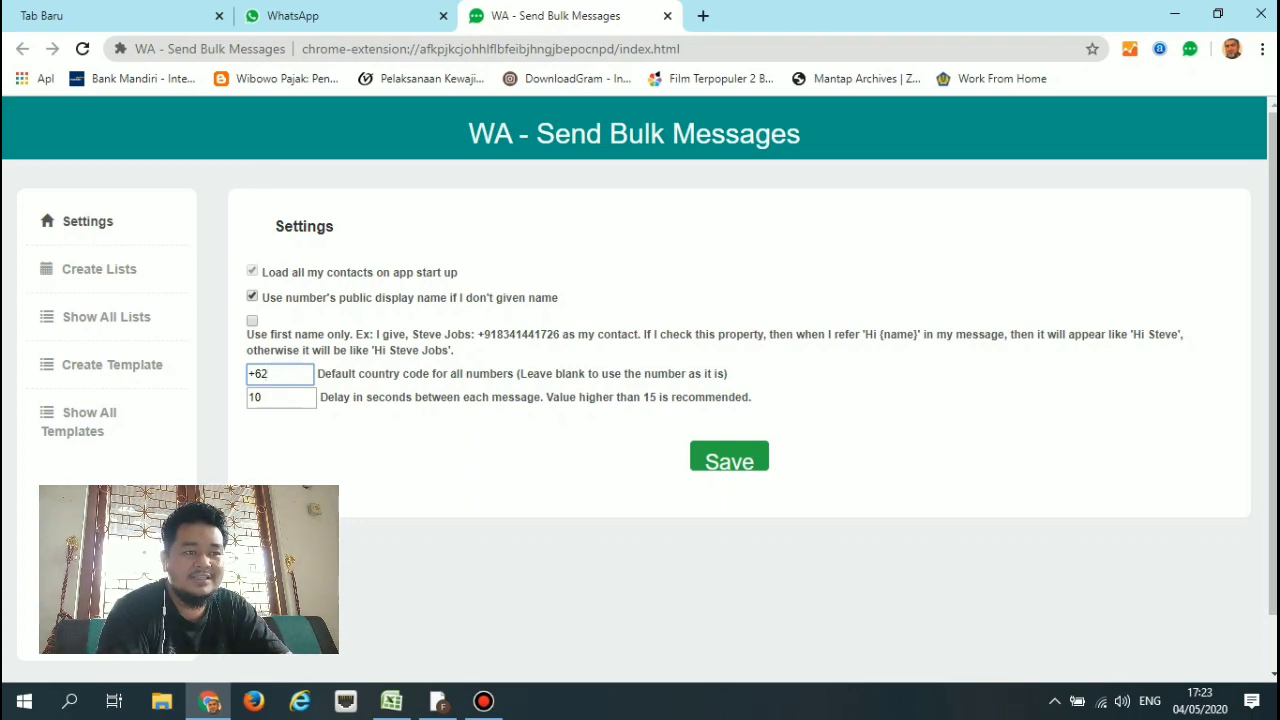
{"action": "left_click", "coordinate": [667, 15]}
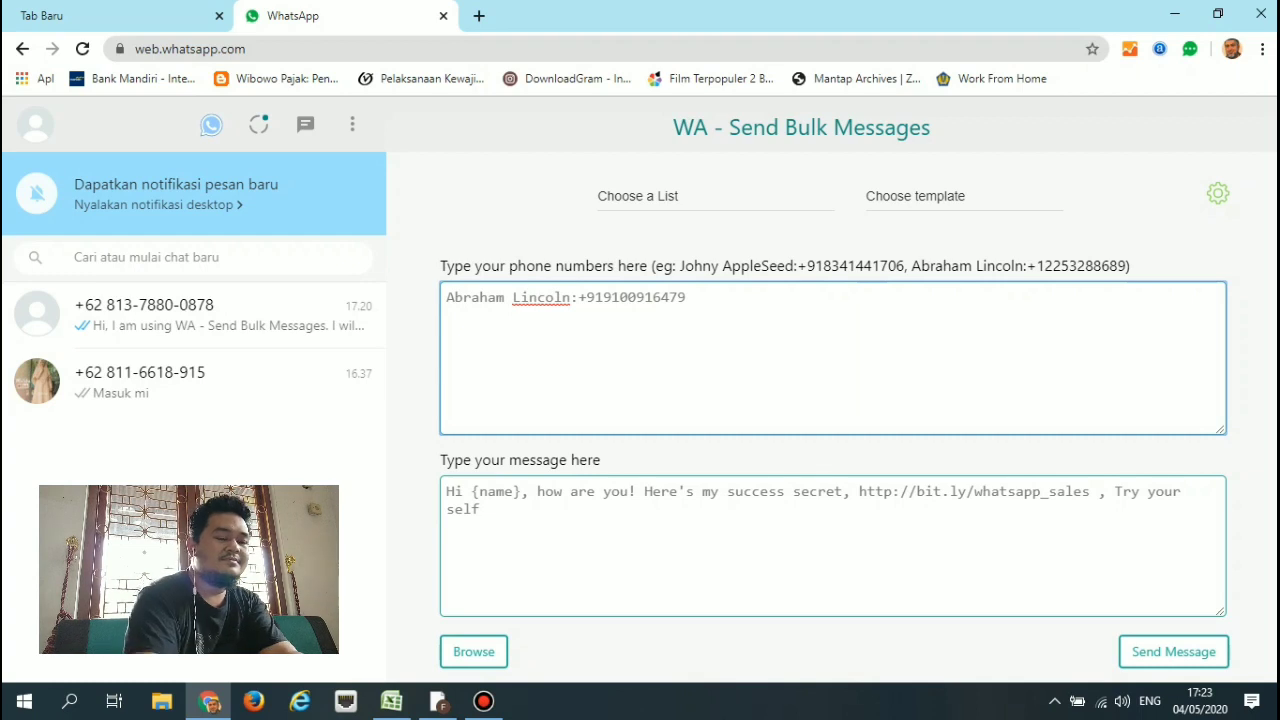
Replace the sample recipient with the contact's name:number entry, correcting its prefix to +62.
{"action": "left_click_drag", "start_coordinate": [684, 298], "coordinate": [560, 295]}
{"action": "left_click", "coordinate": [687, 298]}
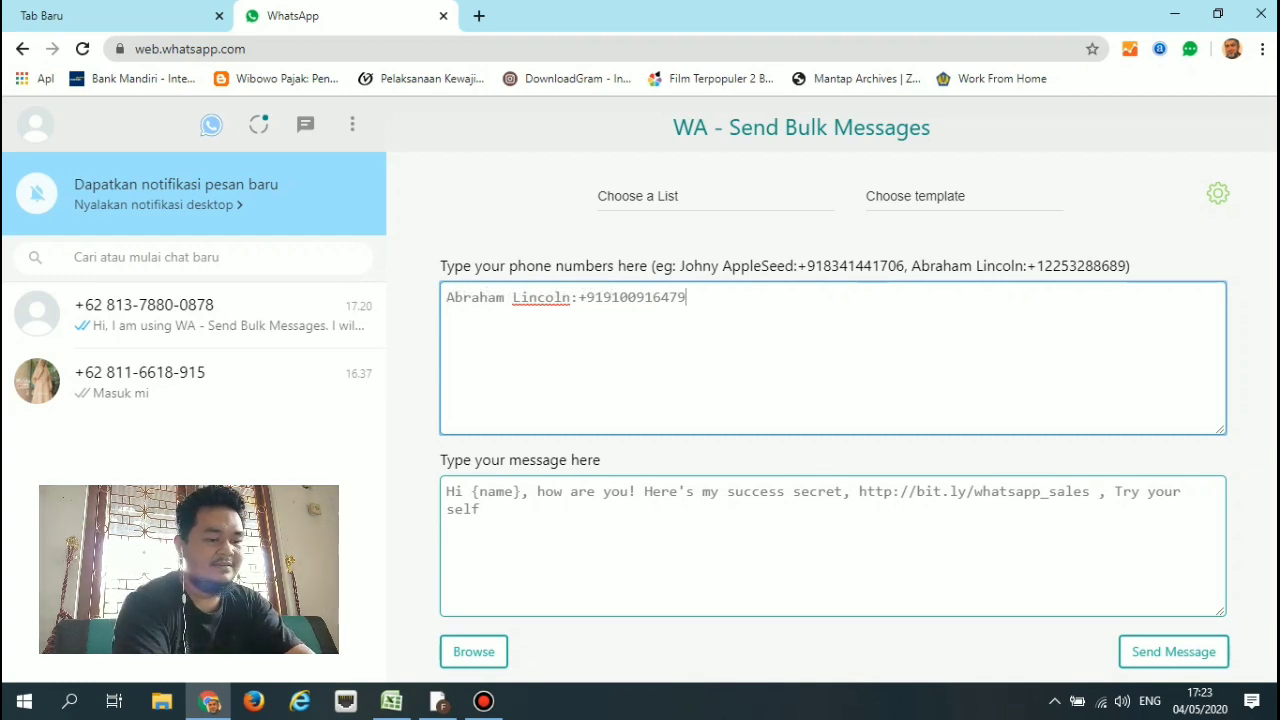
{"action": "key", "text": "BackSpace"}
{"action": "key", "text": "BackSpace"}
{"action": "key", "text": "BackSpace"}
{"action": "key", "text": "BackSpace"}
{"action": "key", "text": "BackSpace"}
{"action": "key", "text": "BackSpace"}
{"action": "key", "text": "BackSpace"}
{"action": "key", "text": "BackSpace"}
{"action": "key", "text": "BackSpace"}
{"action": "key", "text": "BackSpace"}
{"action": "key", "text": "BackSpace"}
{"action": "key", "text": "BackSpace"}
{"action": "key", "text": "BackSpace"}
{"action": "key", "text": "BackSpace"}
{"action": "key", "text": "BackSpace"}
{"action": "key", "text": "BackSpace"}
{"action": "key", "text": "BackSpace"}
{"action": "key", "text": "BackSpace"}
{"action": "key", "text": "BackSpace"}
{"action": "key", "text": "BackSpace"}
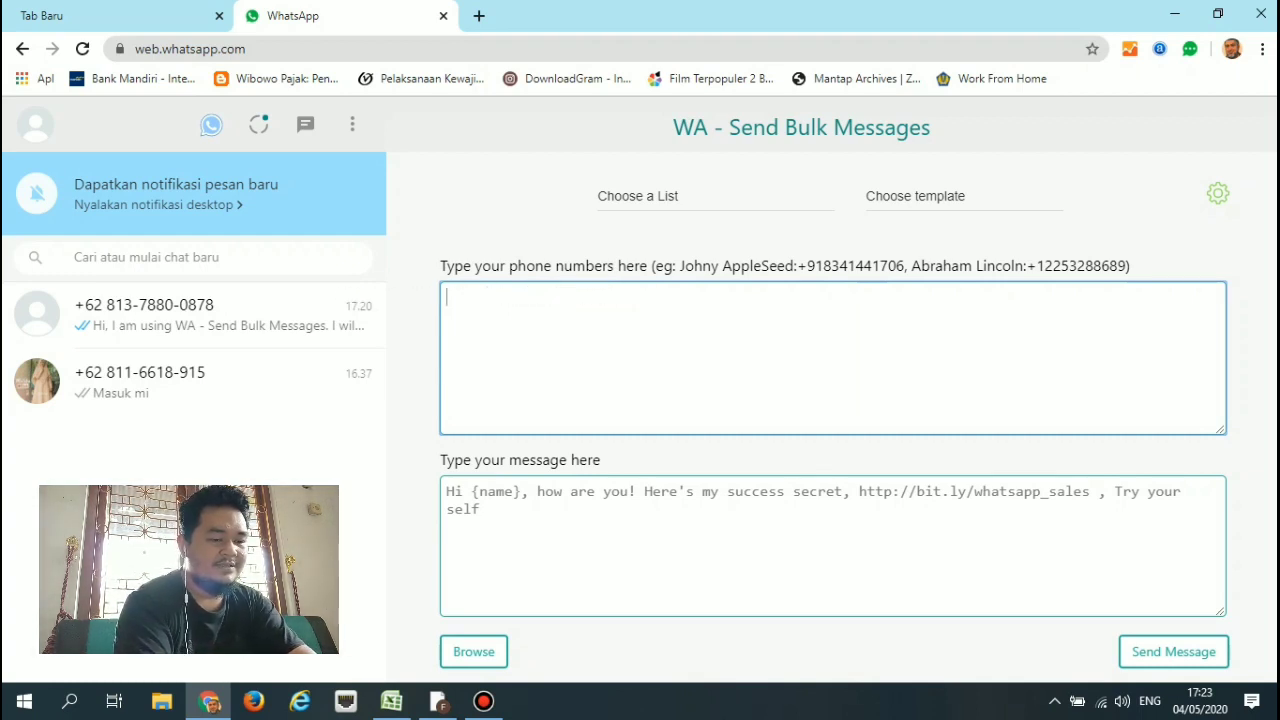
{"action": "type", "text": "fajri:"}
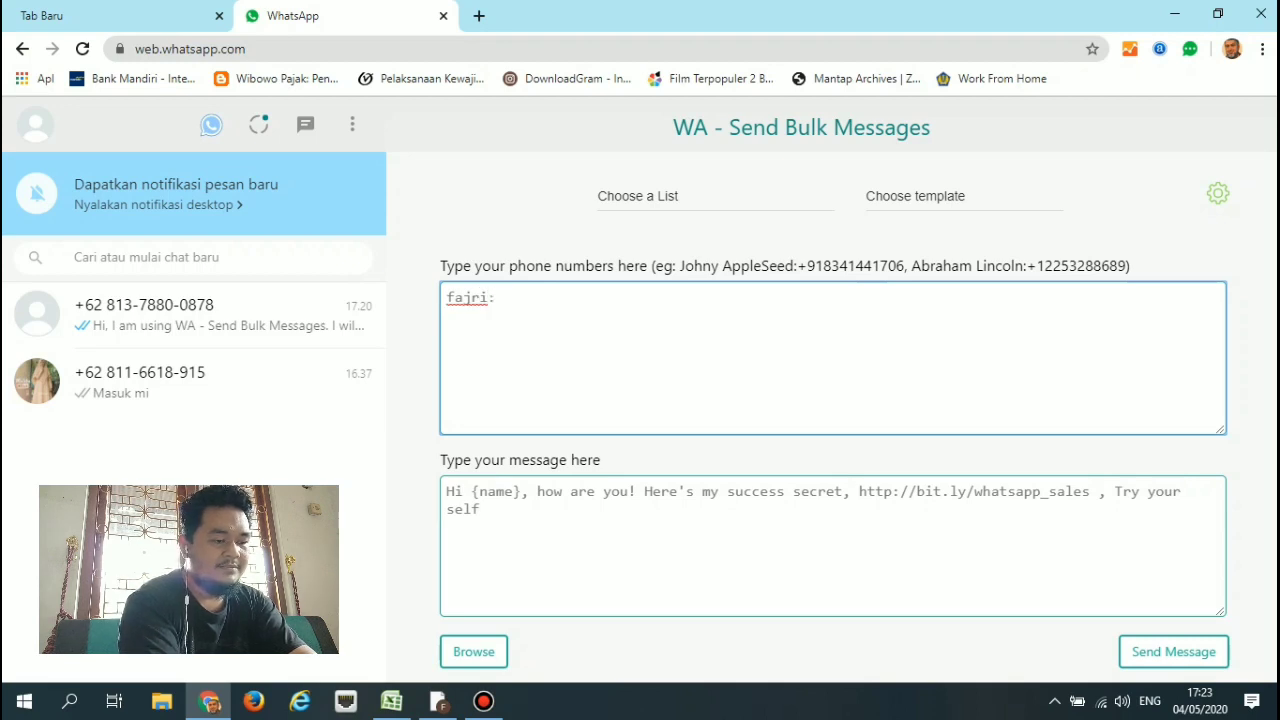
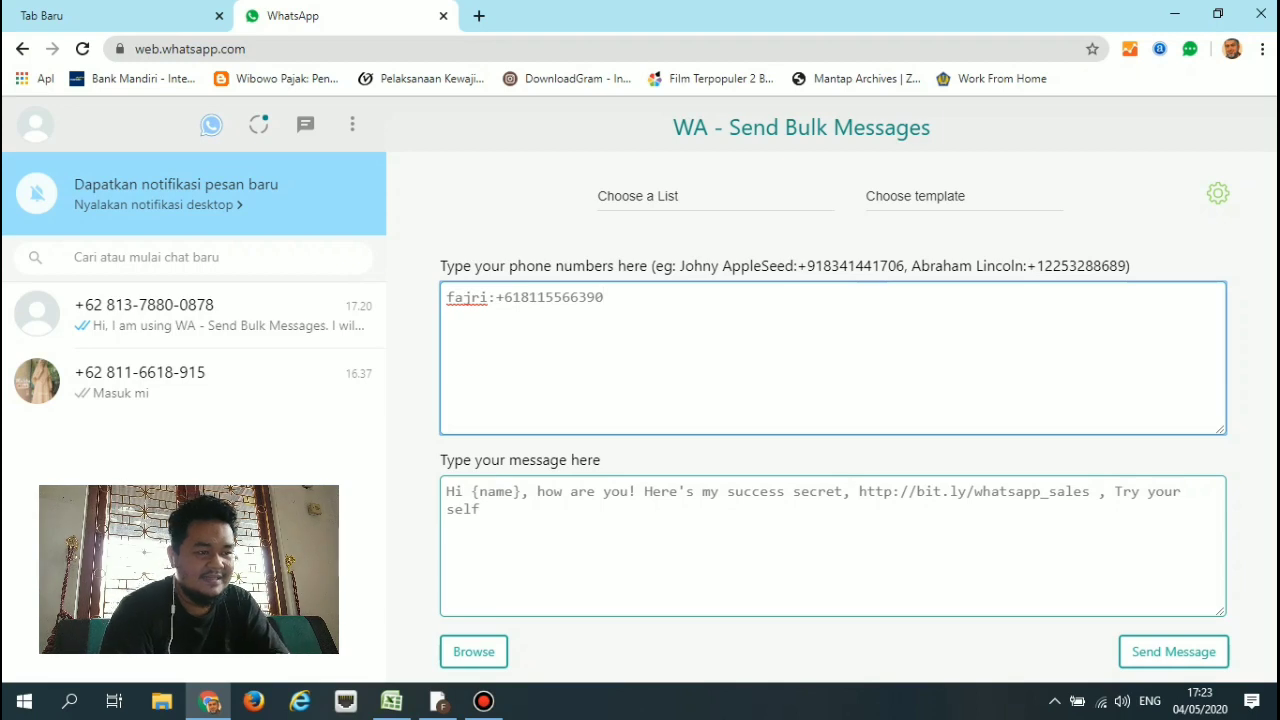
{"action": "left_click", "coordinate": [512, 297]}
{"action": "type", "text": "2"}
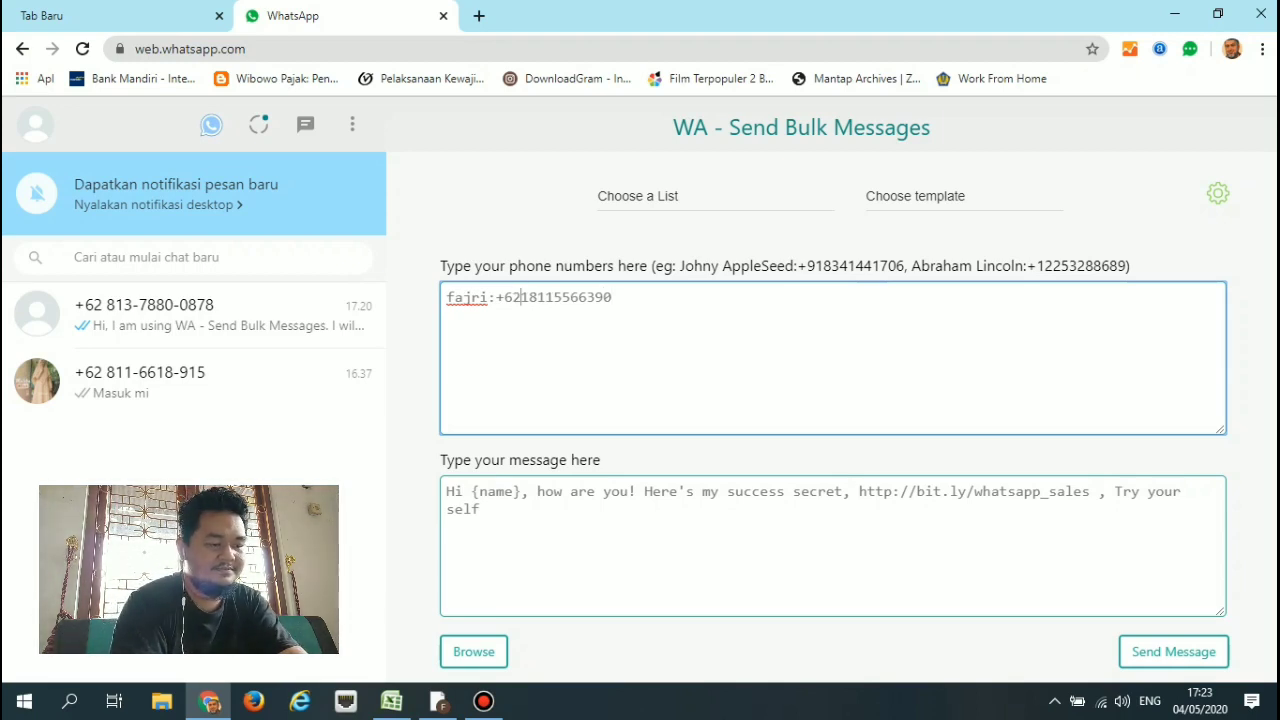
Rewrite the message as 'Assalammualaikum {name}, apa kabar'.
{"action": "key", "text": "Tab"}
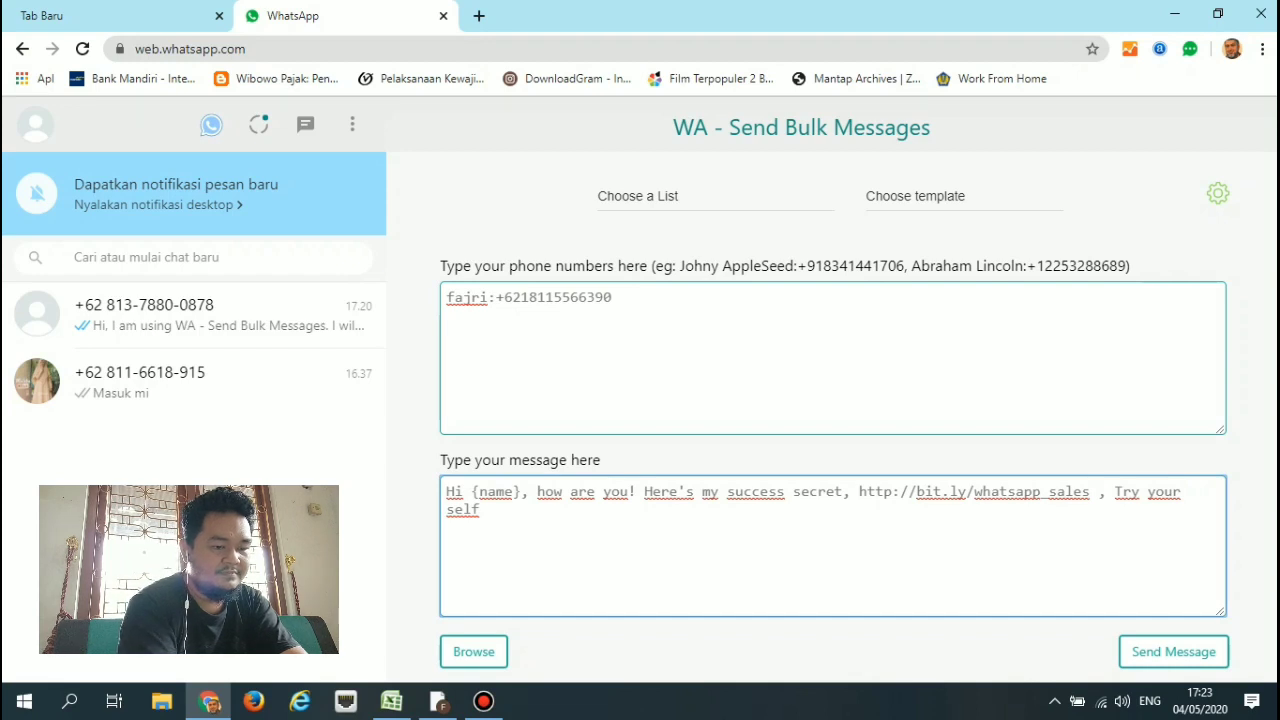
{"action": "key", "text": "Delete"}
{"action": "key", "text": "Delete"}
{"action": "type", "text": "Assalam"}
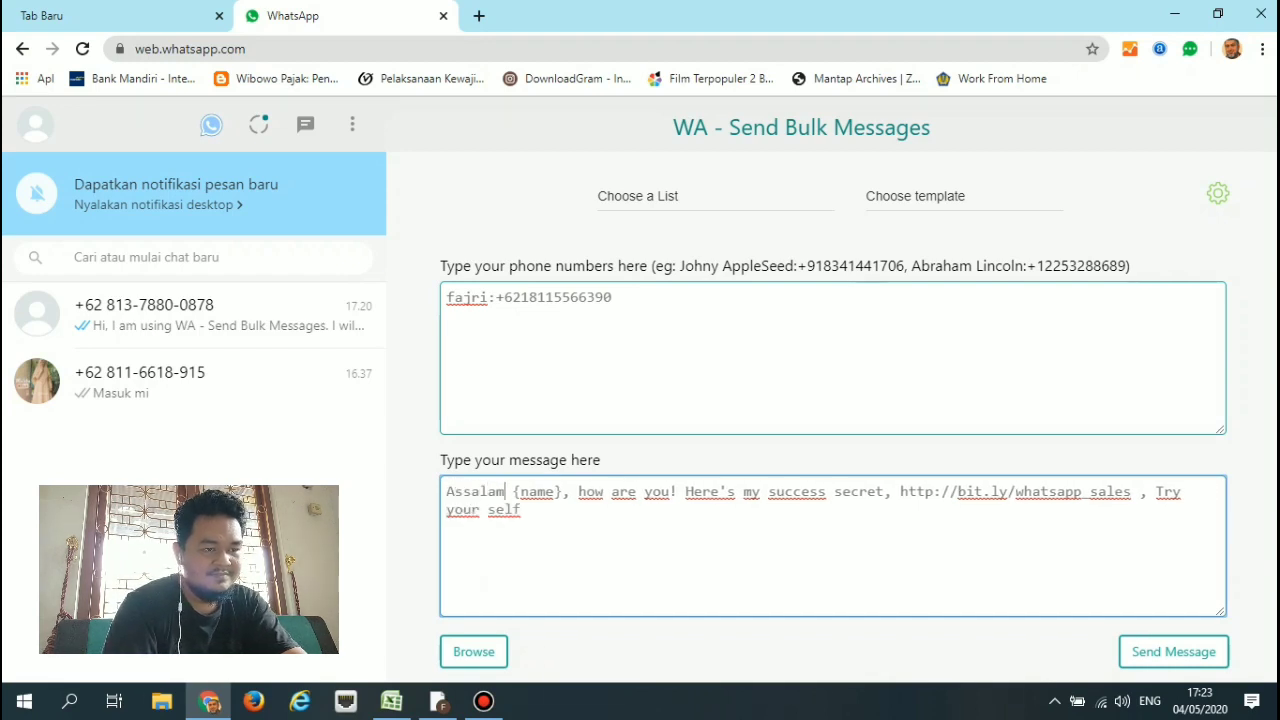
{"action": "type", "text": "mualaikum"}
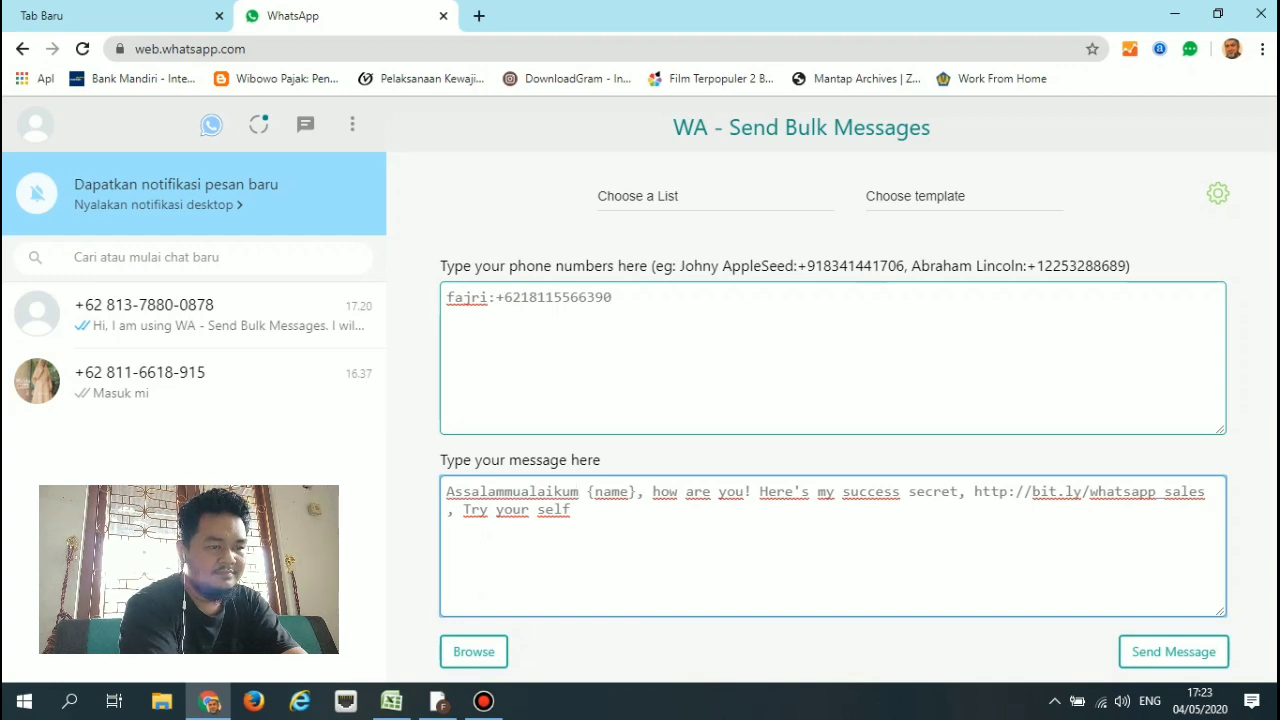
{"action": "key", "text": "ctrl+shift+End"}
{"action": "key", "text": "Delete"}
{"action": "type", "text": "apa k"}
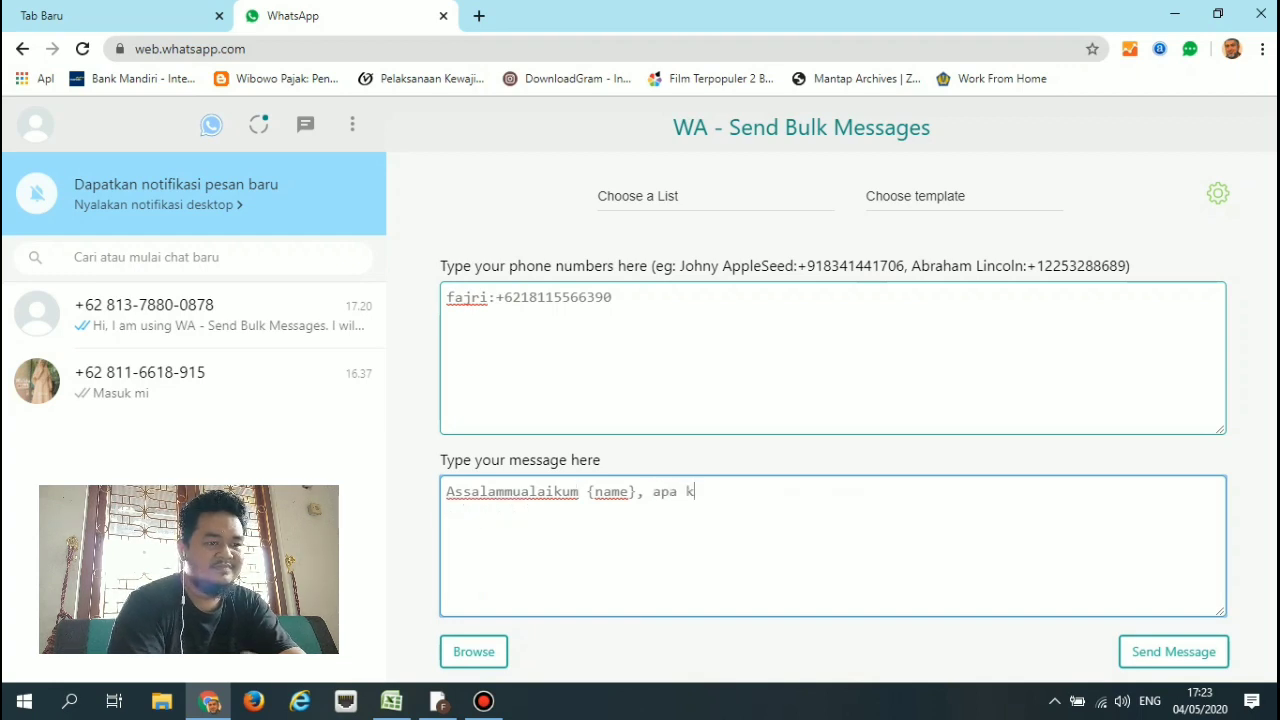
{"action": "type", "text": "abar"}
{"action": "key", "text": "shift+slash"}
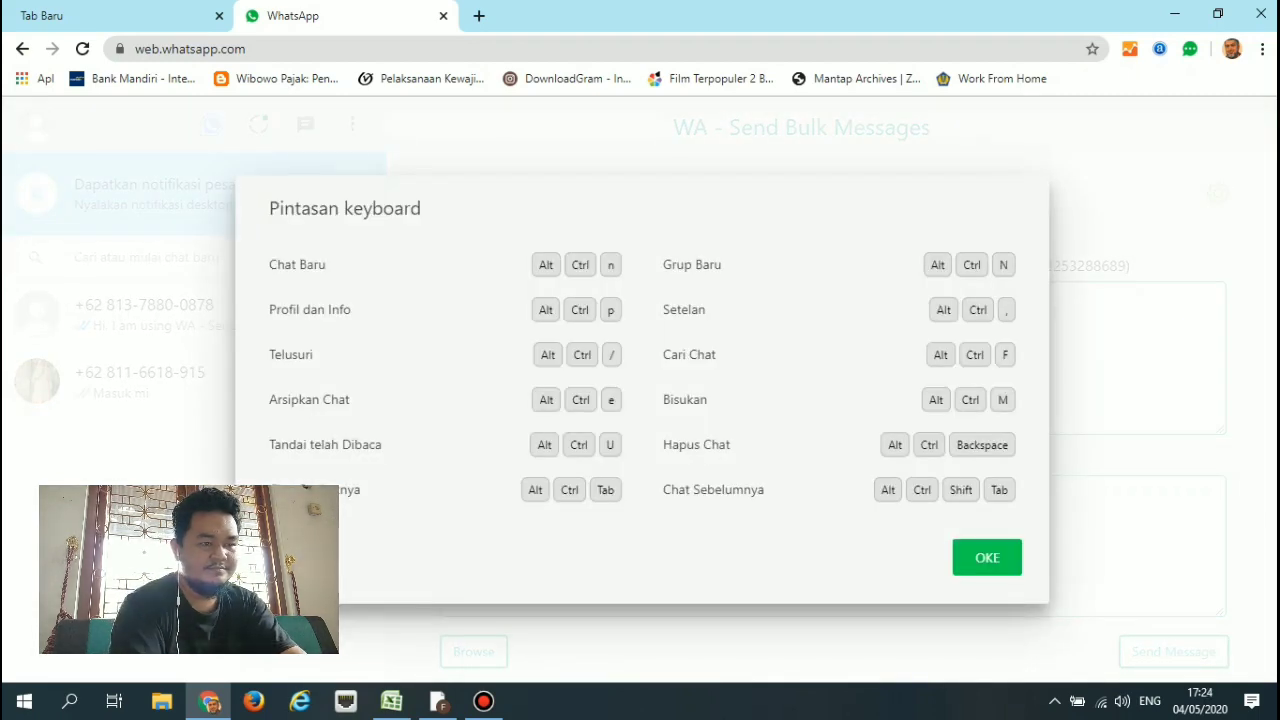
Dismiss the WhatsApp keyboard shortcuts dialog that keeps reappearing.
{"action": "key", "text": "Escape"}
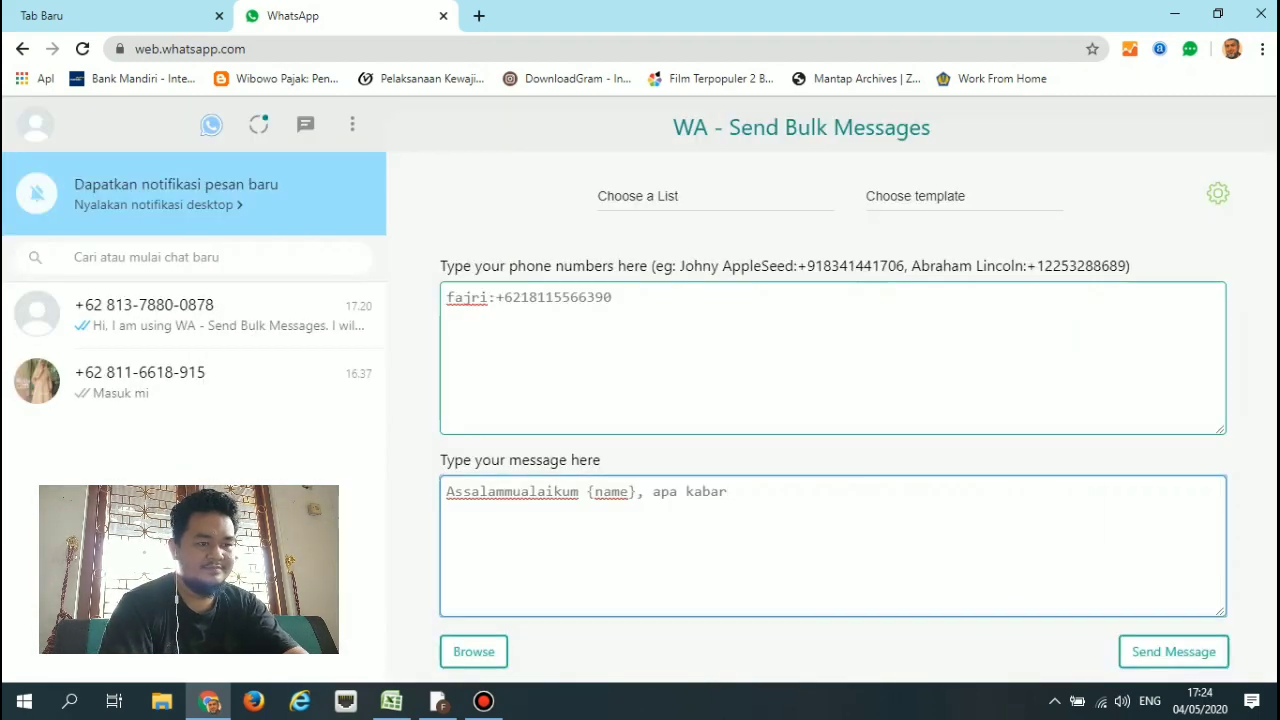
{"action": "key", "text": "shift+slash"}
{"action": "key", "text": "Escape"}
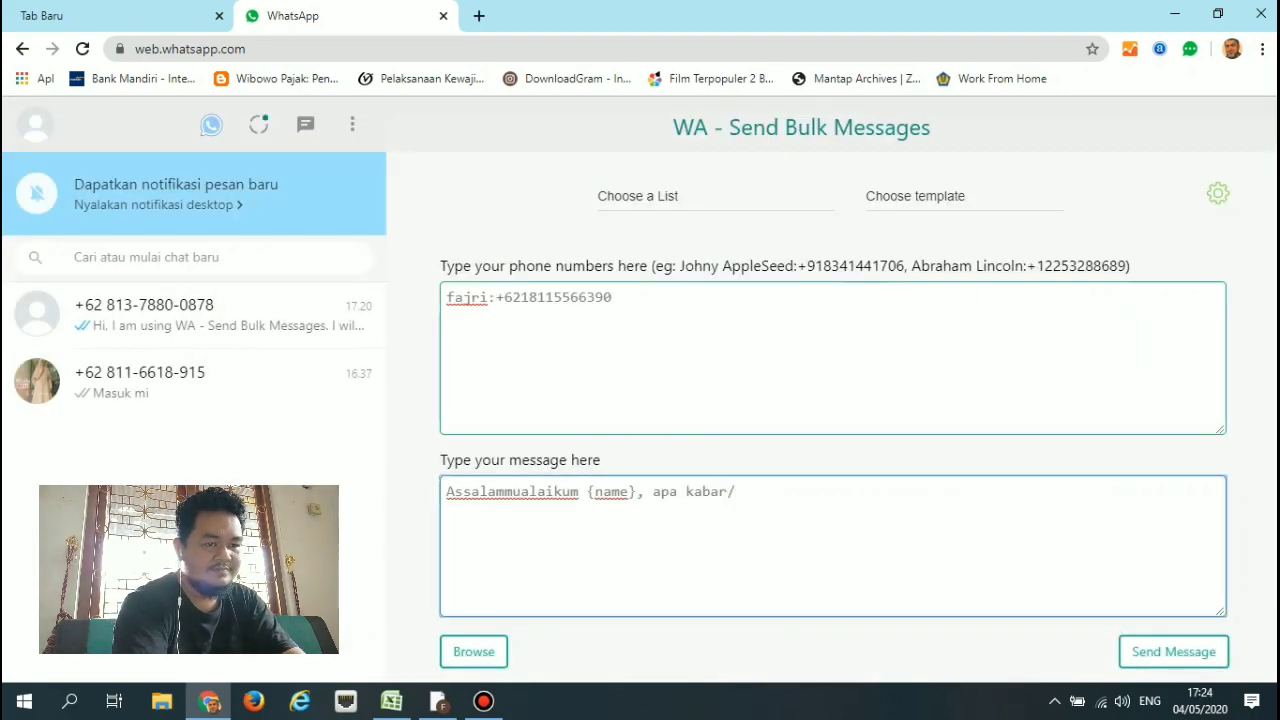
{"action": "key", "text": "ctrl+alt+slash"}
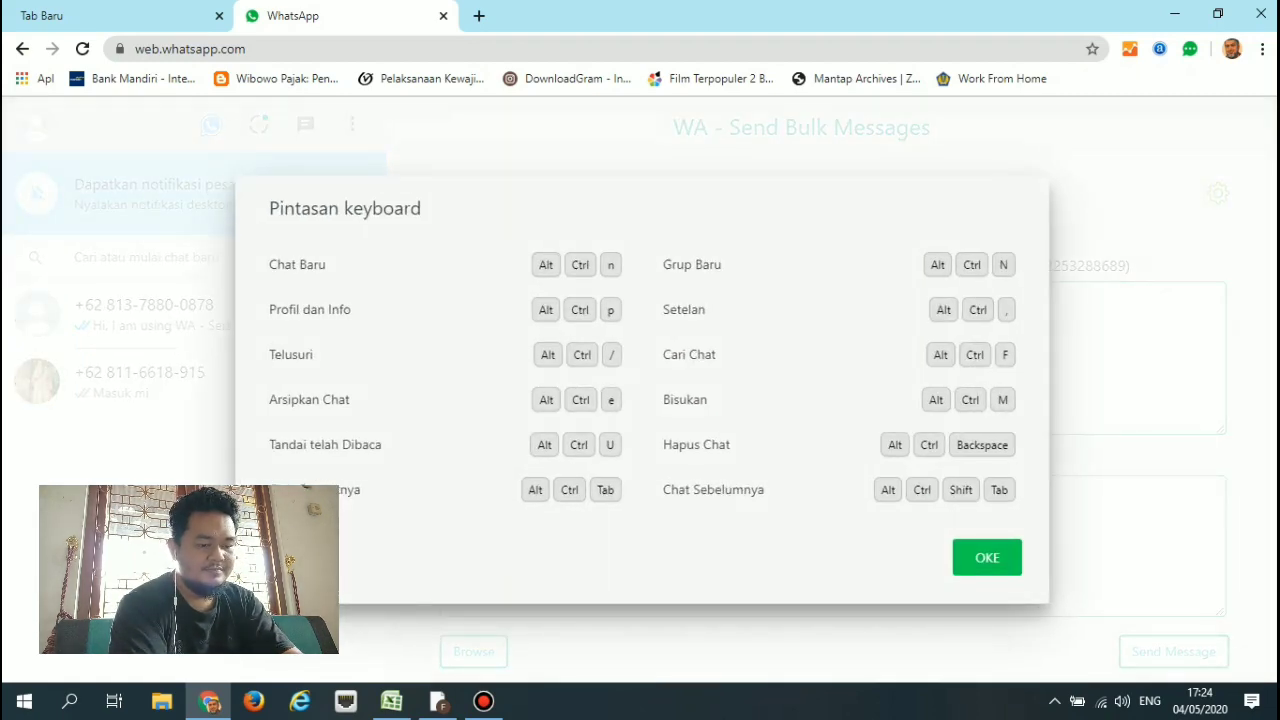
{"action": "key", "text": "Escape"}
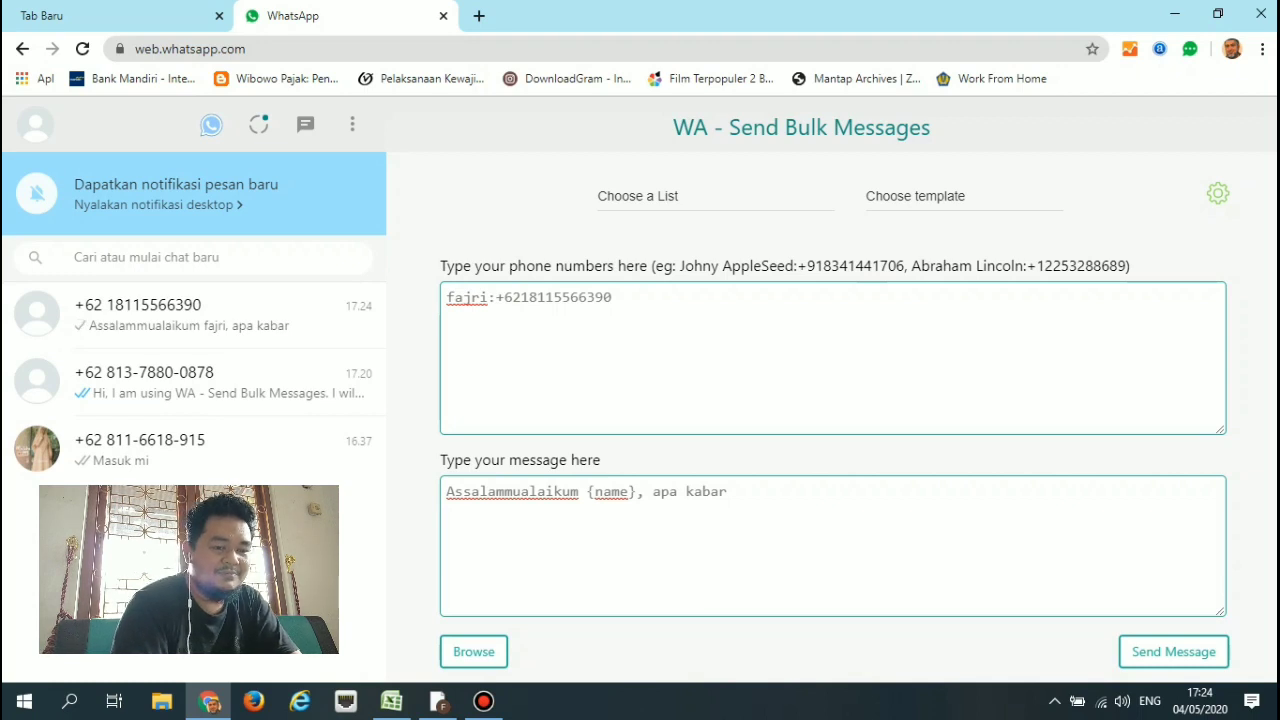
Correct the contact's phone number, removing the stray 1 after the country code and retyping the digits.
{"action": "left_click", "coordinate": [529, 297]}
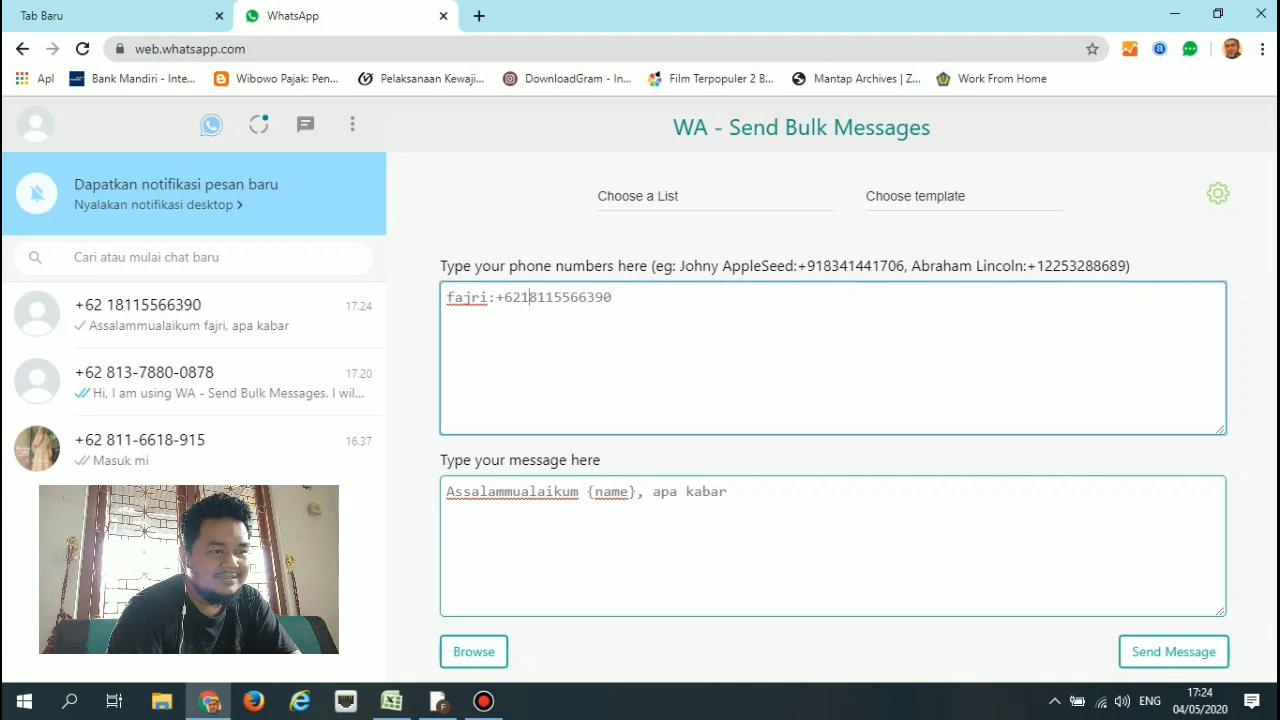
{"action": "key", "text": "BackSpace"}
{"action": "key", "text": "Right"}
{"action": "key", "text": "Right"}
{"action": "key", "text": "Right"}
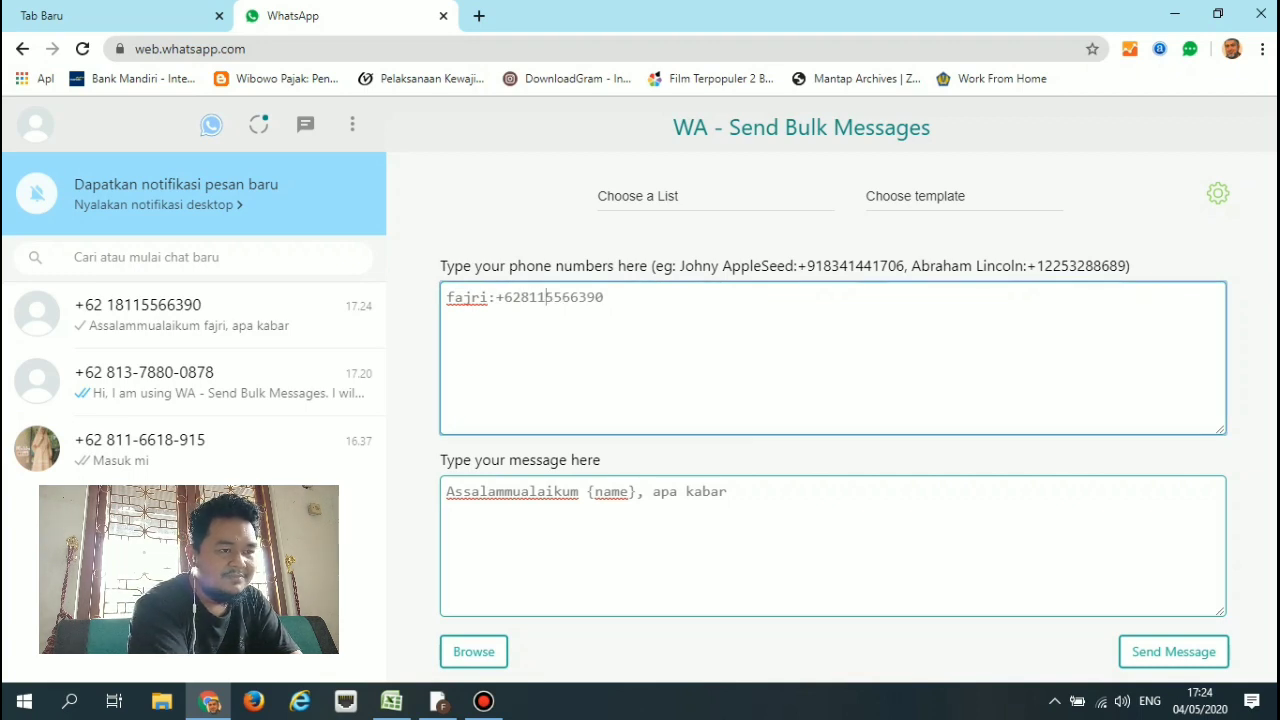
{"action": "key", "text": "Left"}
{"action": "type", "text": "6655"}
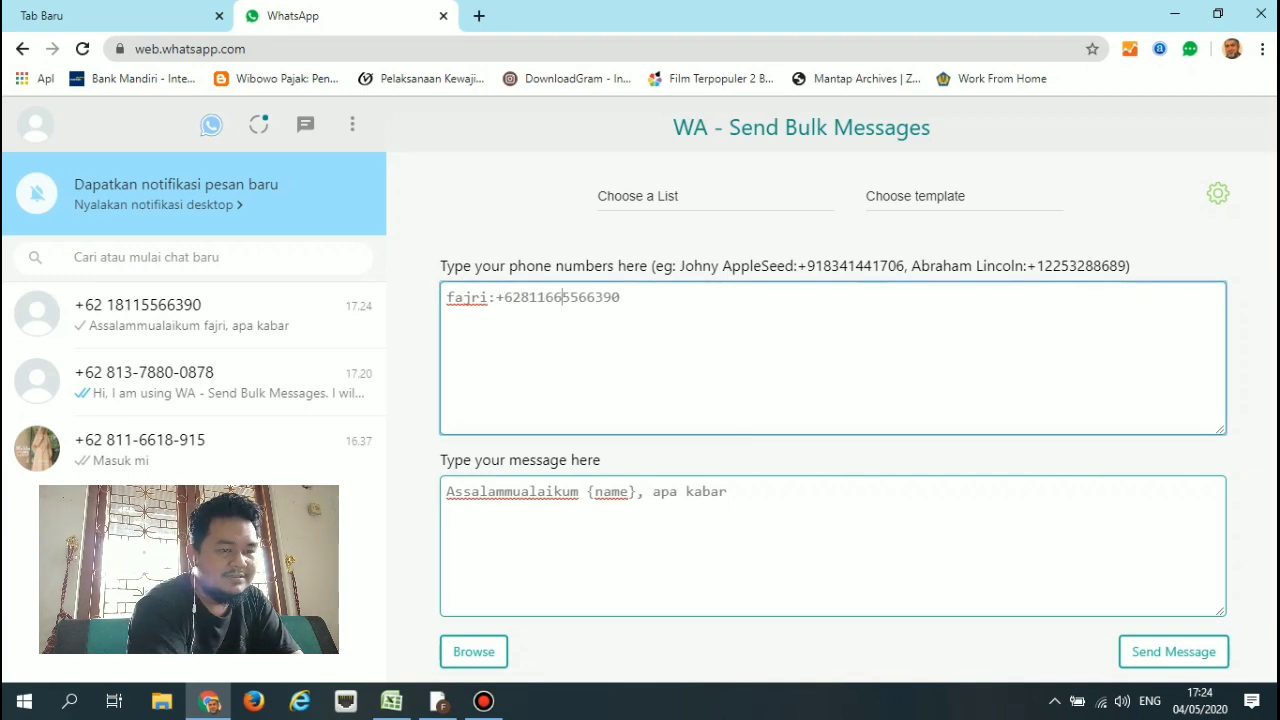
{"action": "type", "text": "390"}
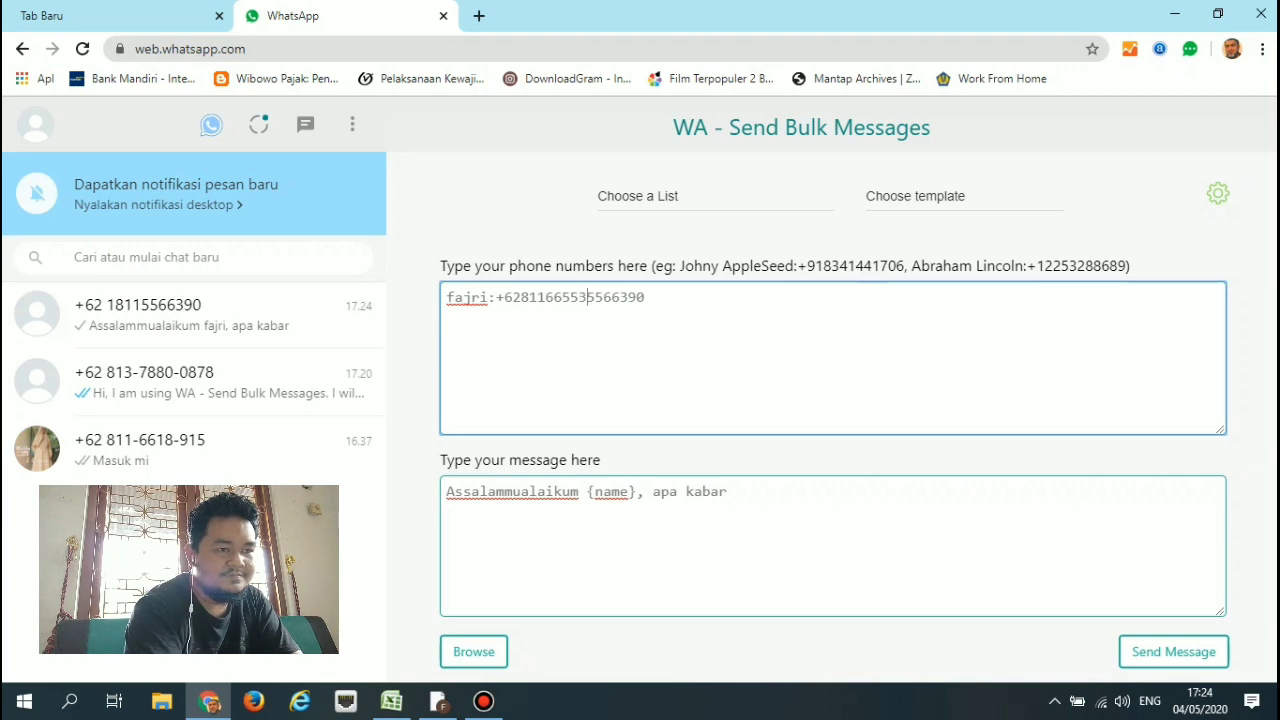
{"action": "key", "text": "Delete"}
{"action": "key", "text": "Delete"}
{"action": "key", "text": "Delete"}
{"action": "key", "text": "Delete"}
{"action": "key", "text": "Delete"}
{"action": "key", "text": "Delete"}
{"action": "key", "text": "Delete"}
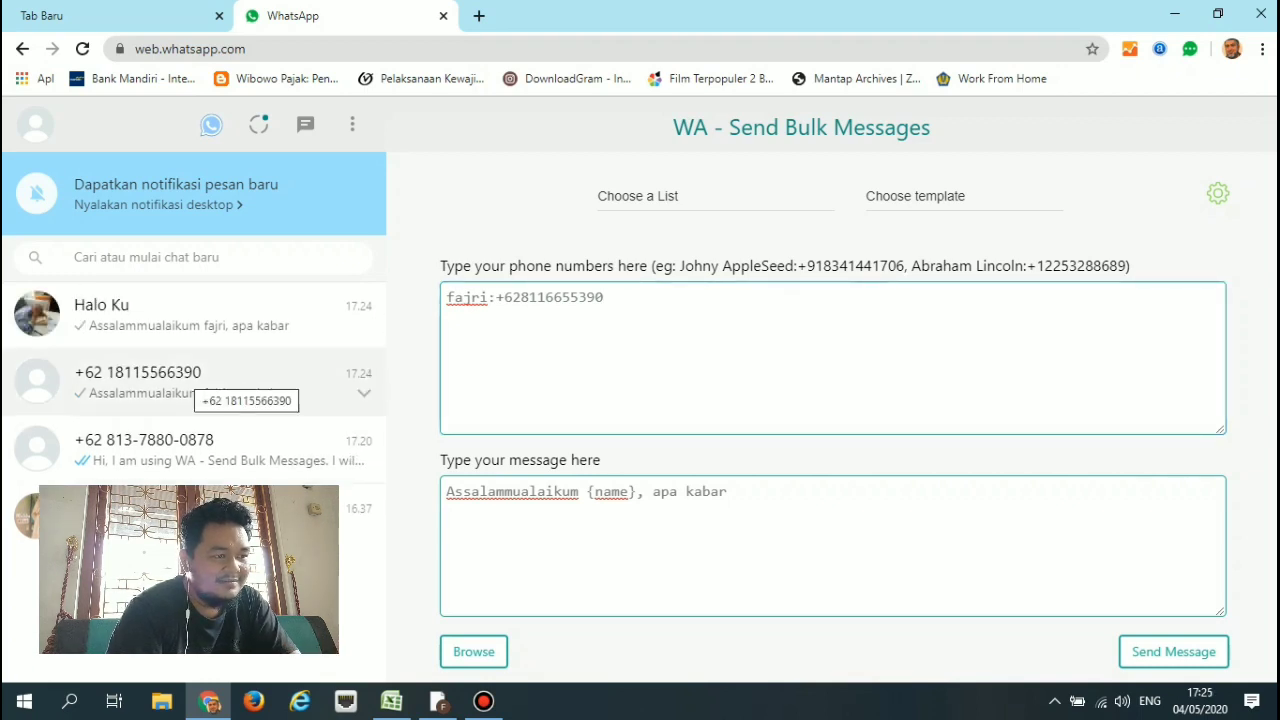
Delete the chat with the wrong number using Hapus chat and confirm.
{"action": "right_click", "coordinate": [215, 386]}
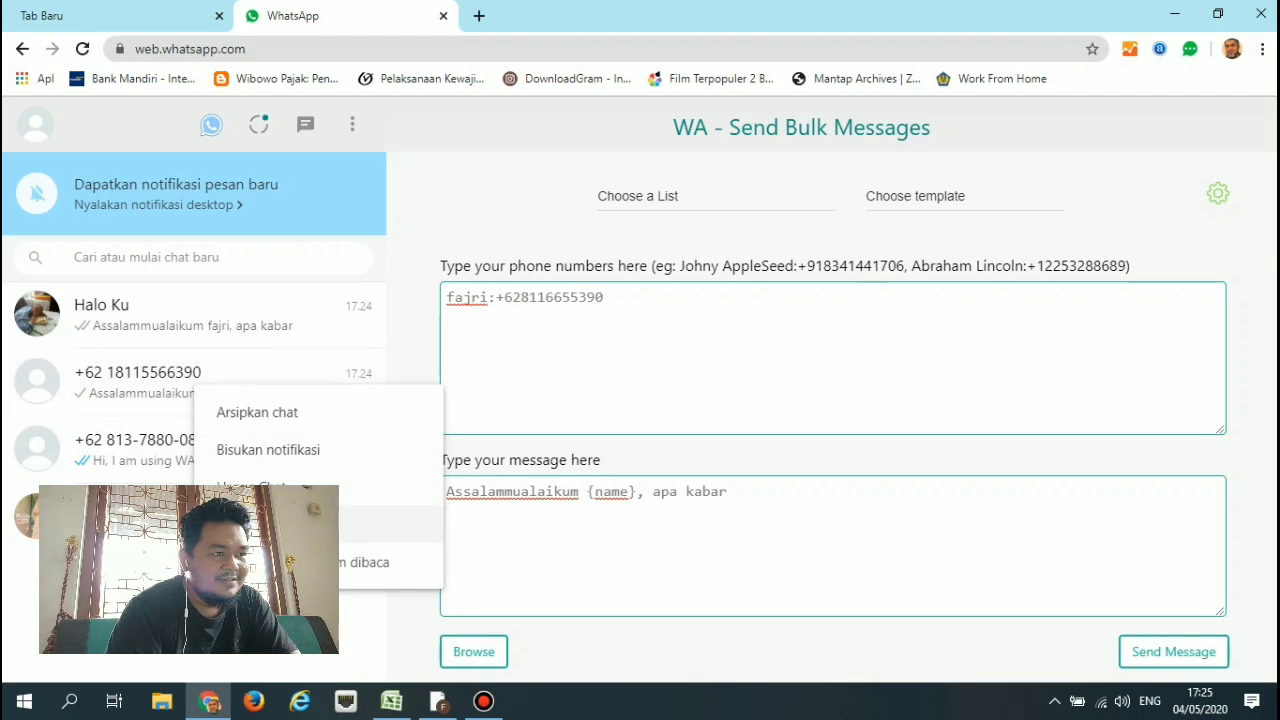
{"action": "left_click", "coordinate": [390, 488]}
{"action": "key", "text": "Return"}
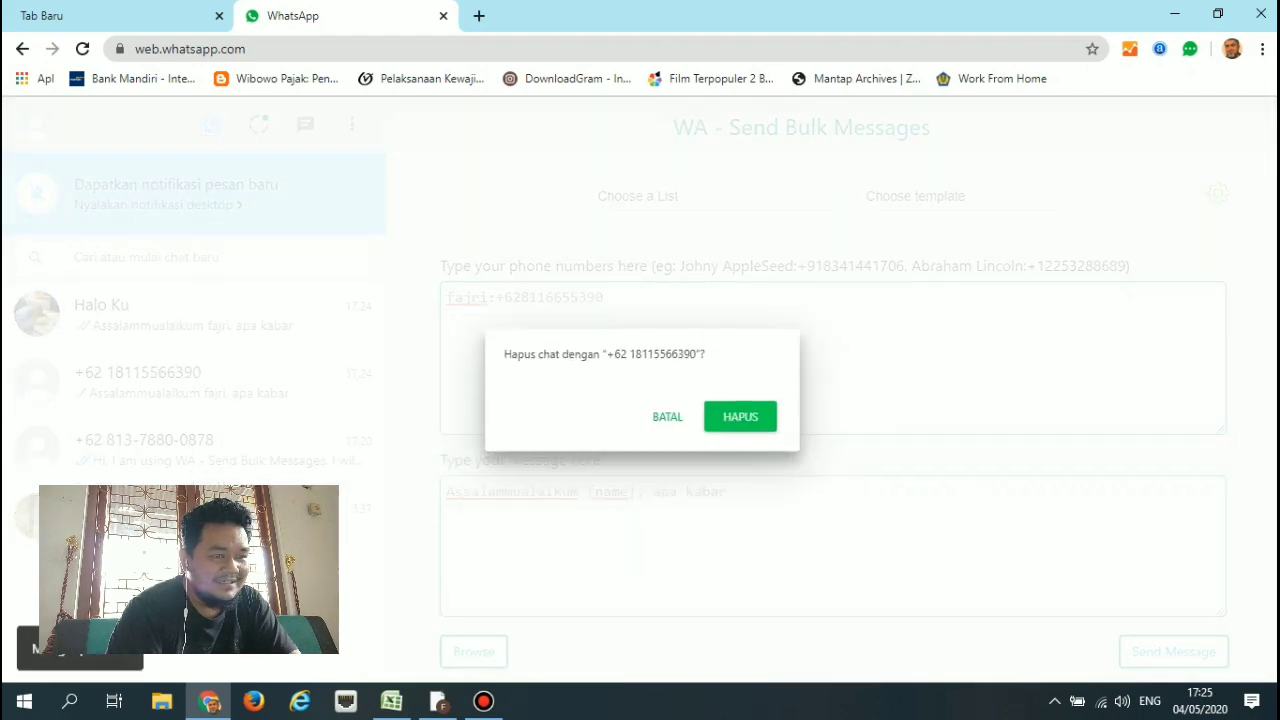
Check the chat that received the greeting, reopen the bulk sender, then switch to Excel.
{"action": "left_click", "coordinate": [200, 315]}
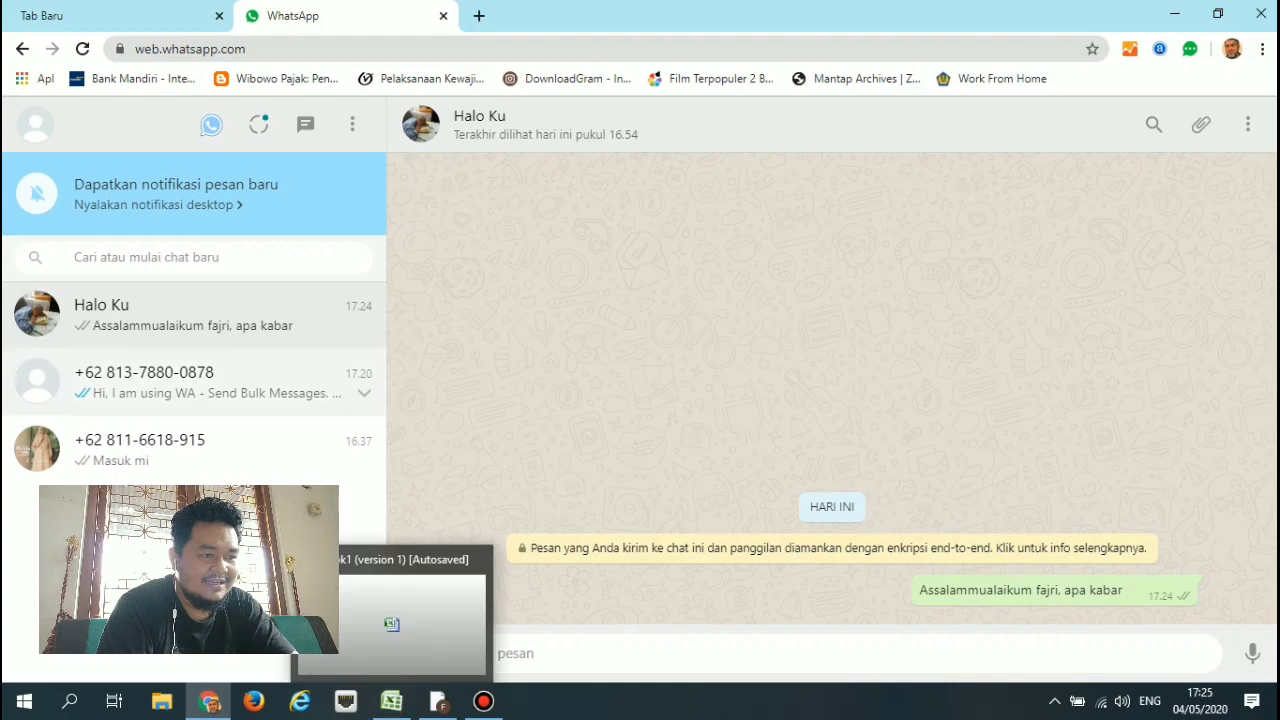
{"action": "left_click", "coordinate": [211, 124]}
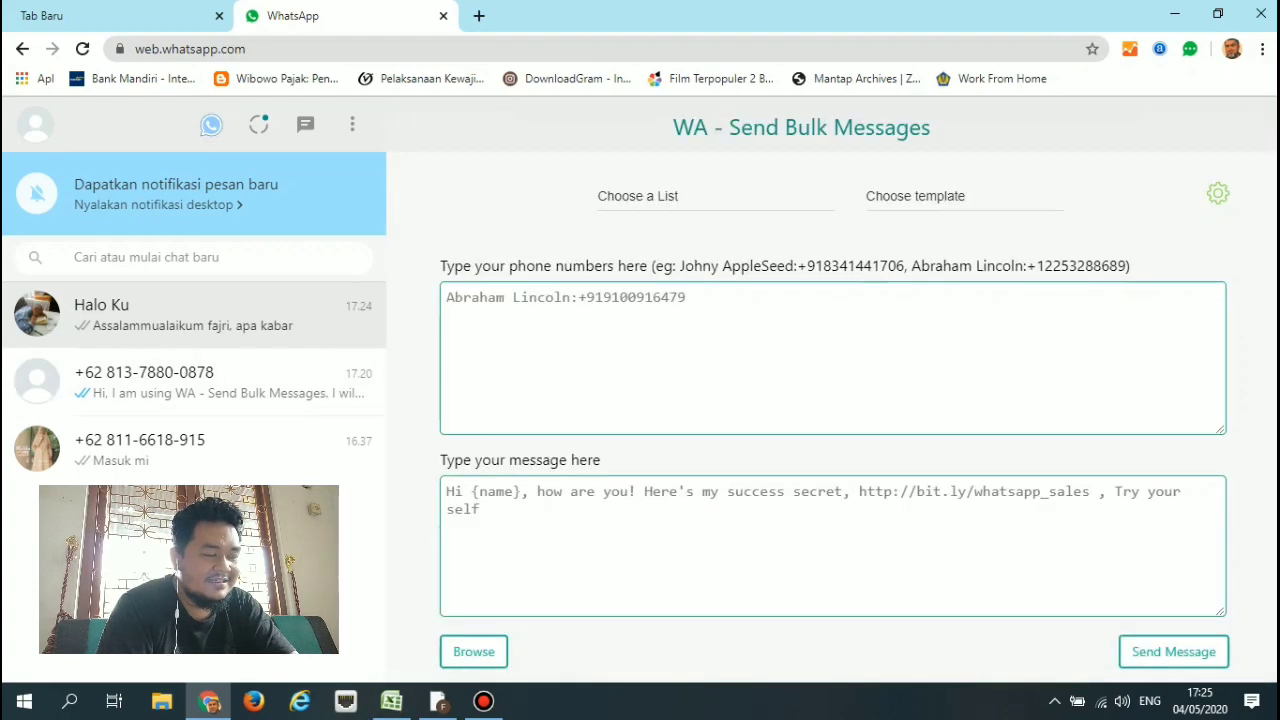
{"action": "left_click", "coordinate": [391, 701]}
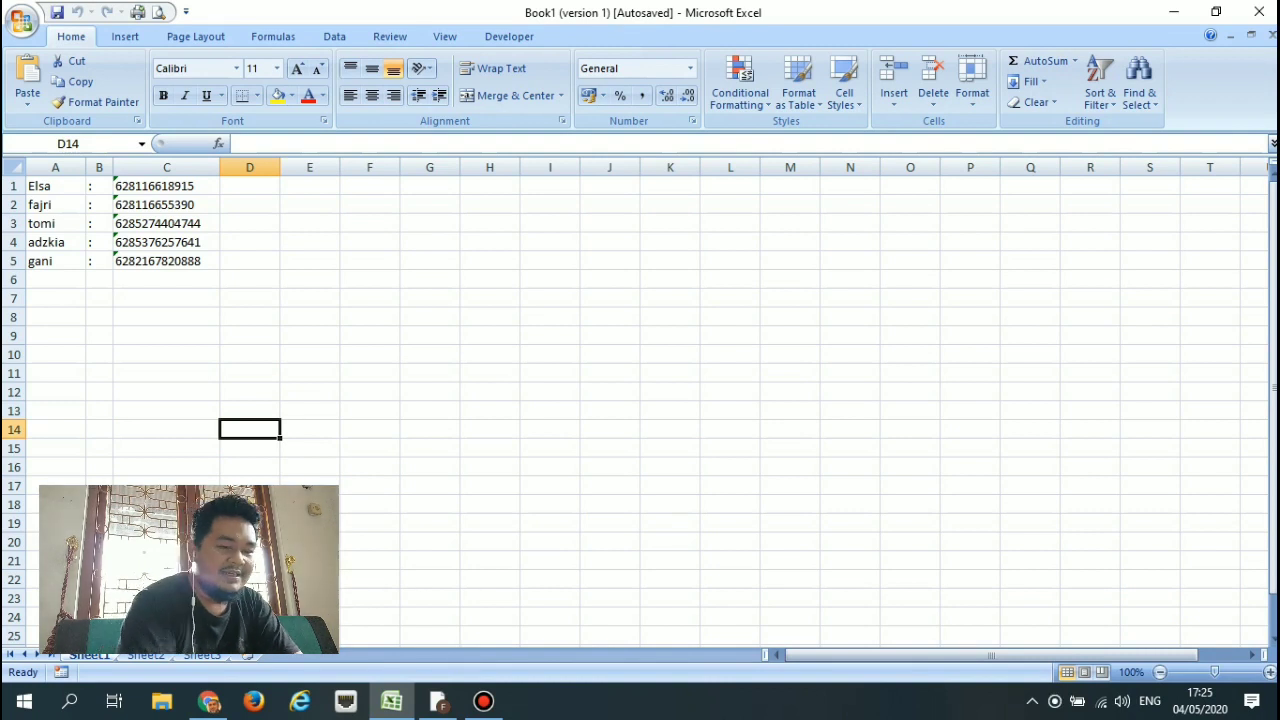
Remove the leading 62 country code from the phone numbers in C1, C2 and C3.
{"action": "left_click", "coordinate": [166, 186]}
{"action": "double_click", "coordinate": [131, 186]}
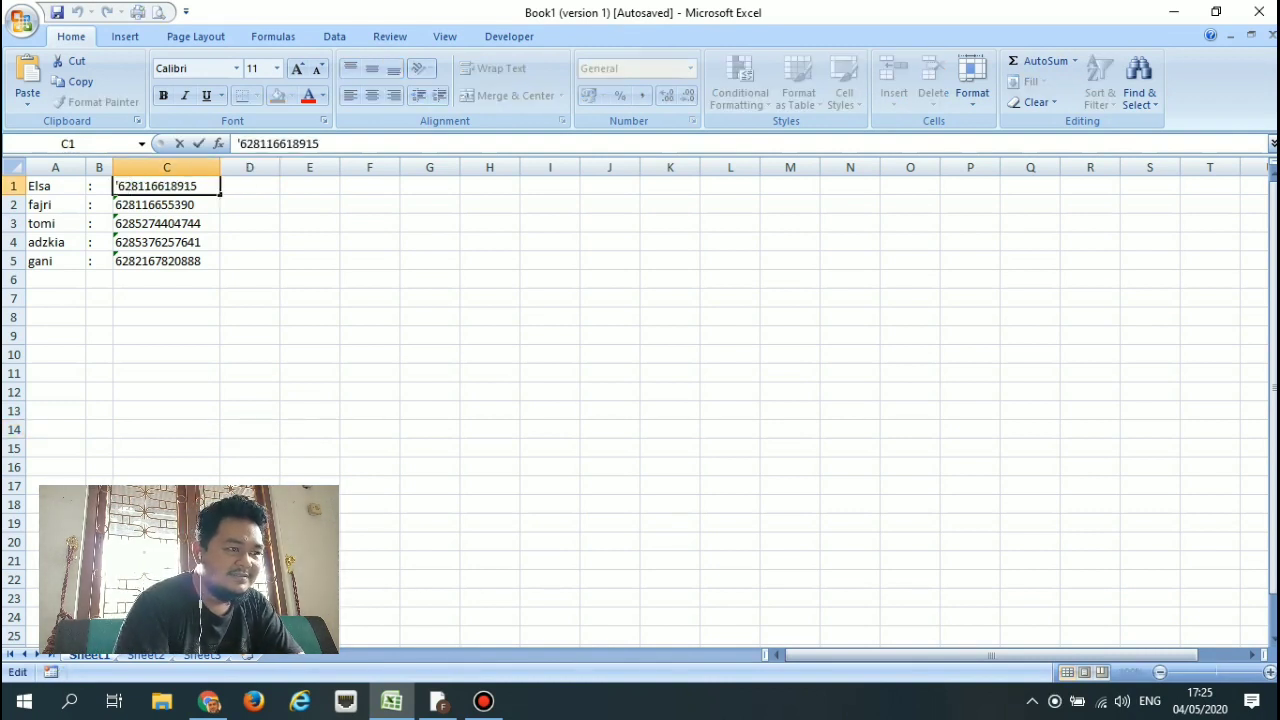
{"action": "key", "text": "BackSpace"}
{"action": "key", "text": "BackSpace"}
{"action": "type", "text": "'"}
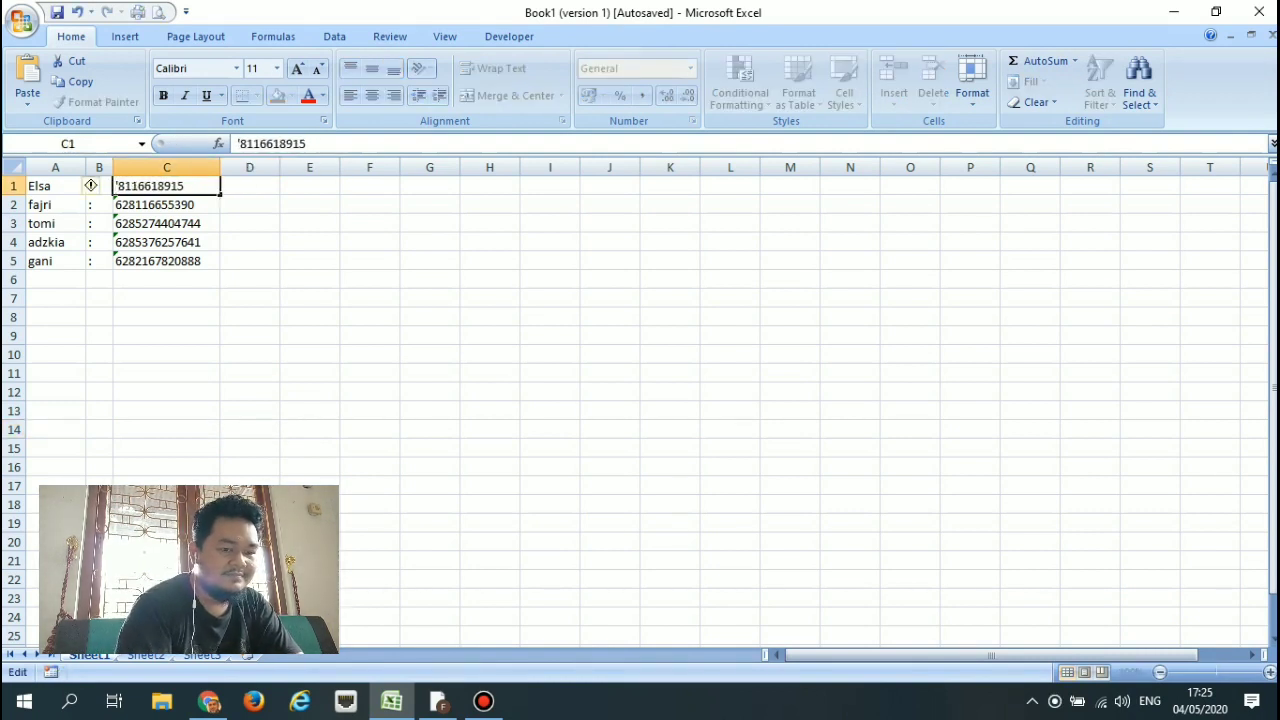
{"action": "key", "text": "Return"}
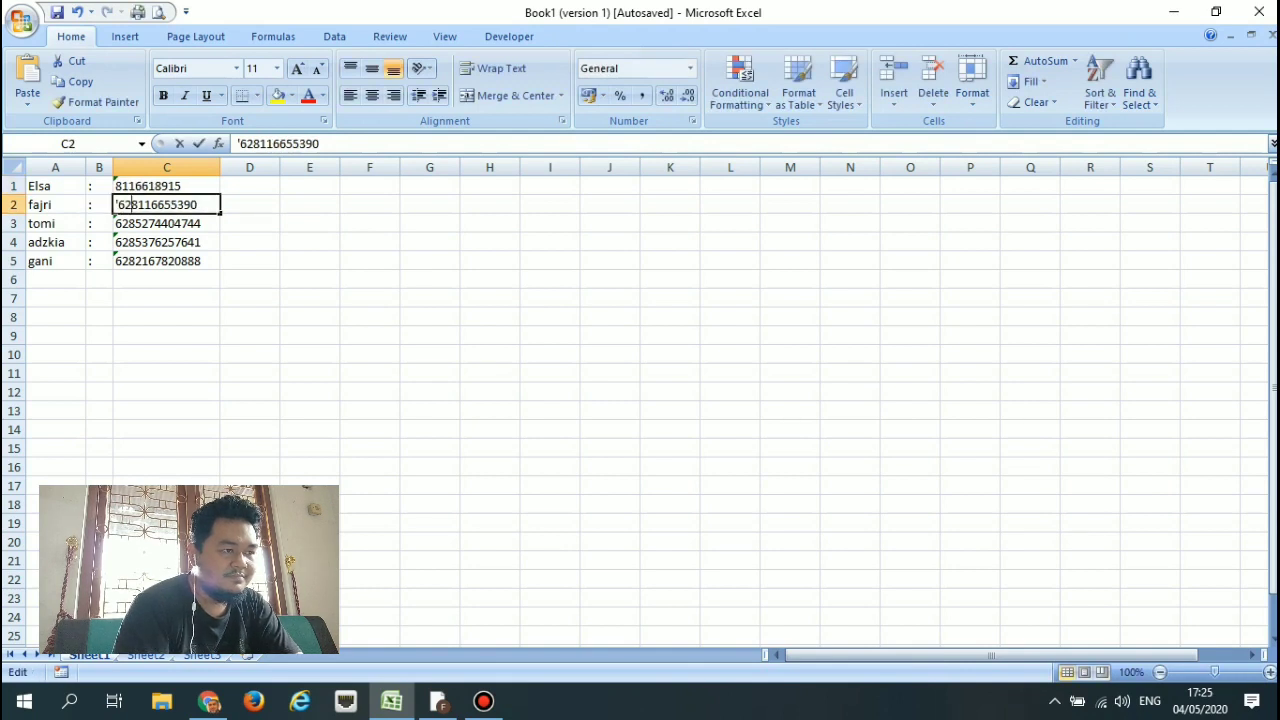
{"action": "double_click", "coordinate": [131, 204]}
{"action": "key", "text": "BackSpace"}
{"action": "key", "text": "BackSpace"}
{"action": "key", "text": "Return"}
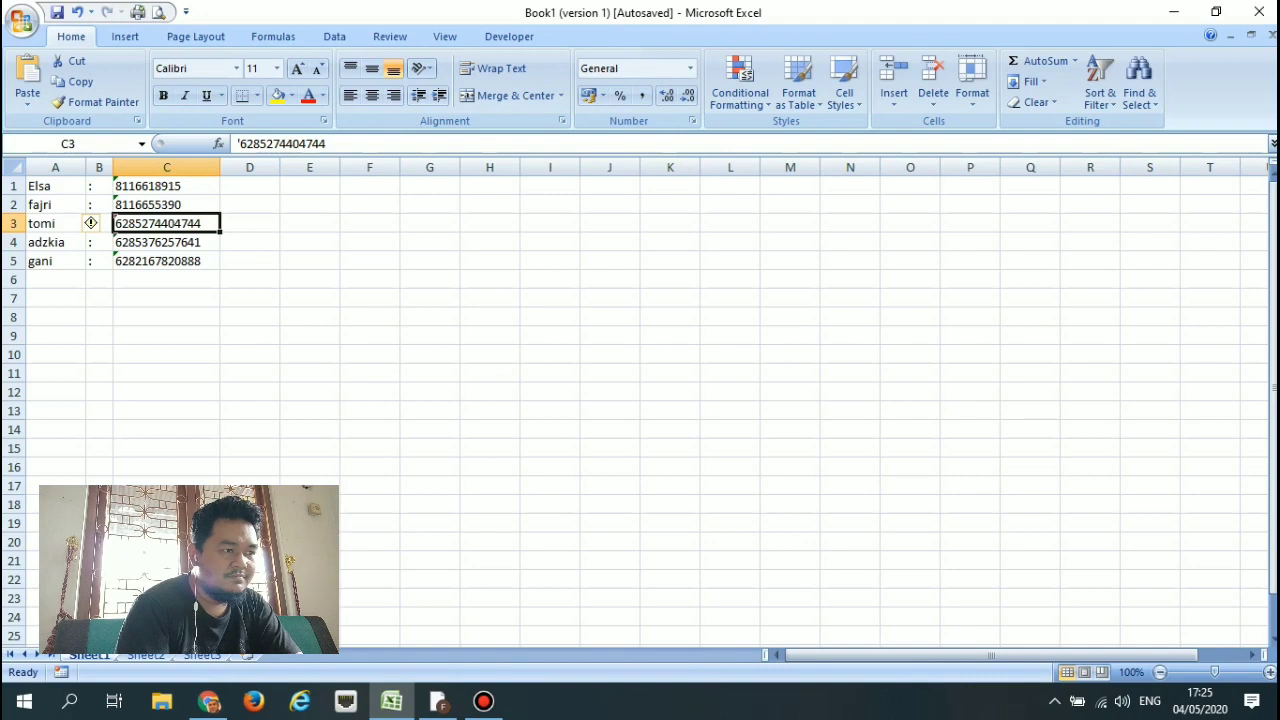
{"action": "double_click", "coordinate": [131, 223]}
{"action": "key", "text": "BackSpace"}
{"action": "key", "text": "BackSpace"}
{"action": "key", "text": "BackSpace"}
{"action": "key", "text": "Return"}
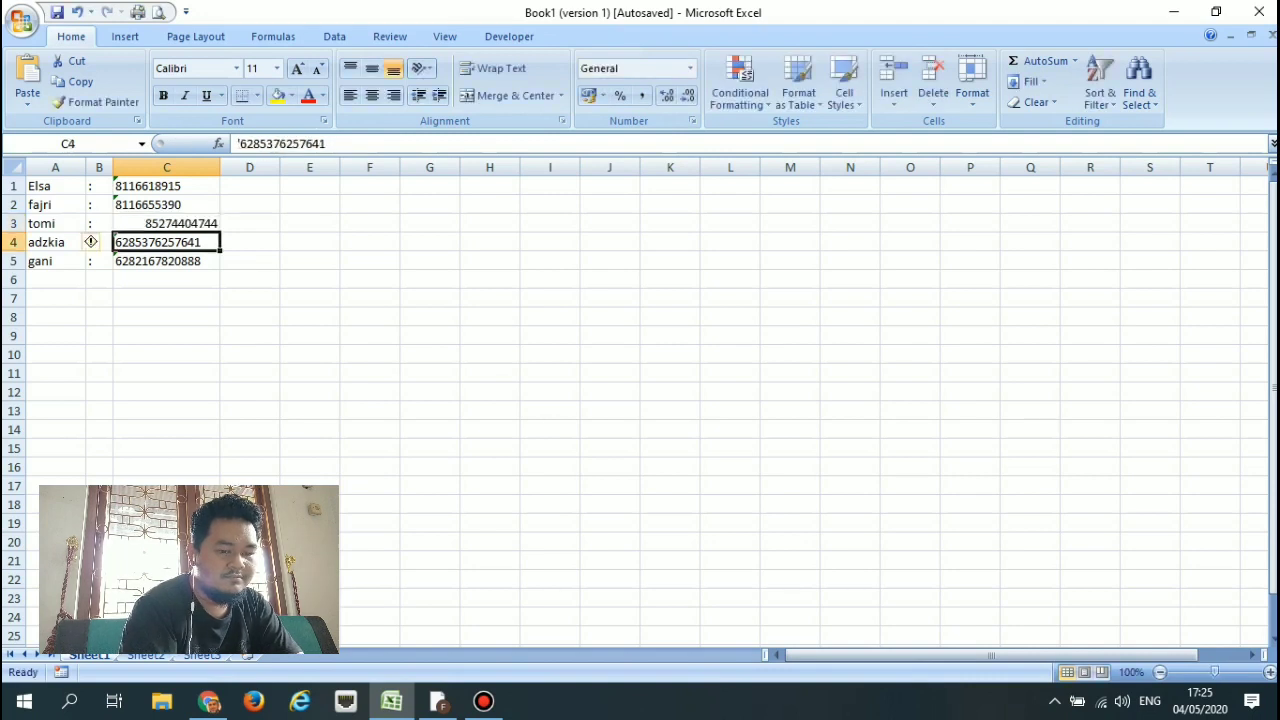
Remove the leading '62 from the phone numbers in C4 and C5.
{"action": "double_click", "coordinate": [146, 223]}
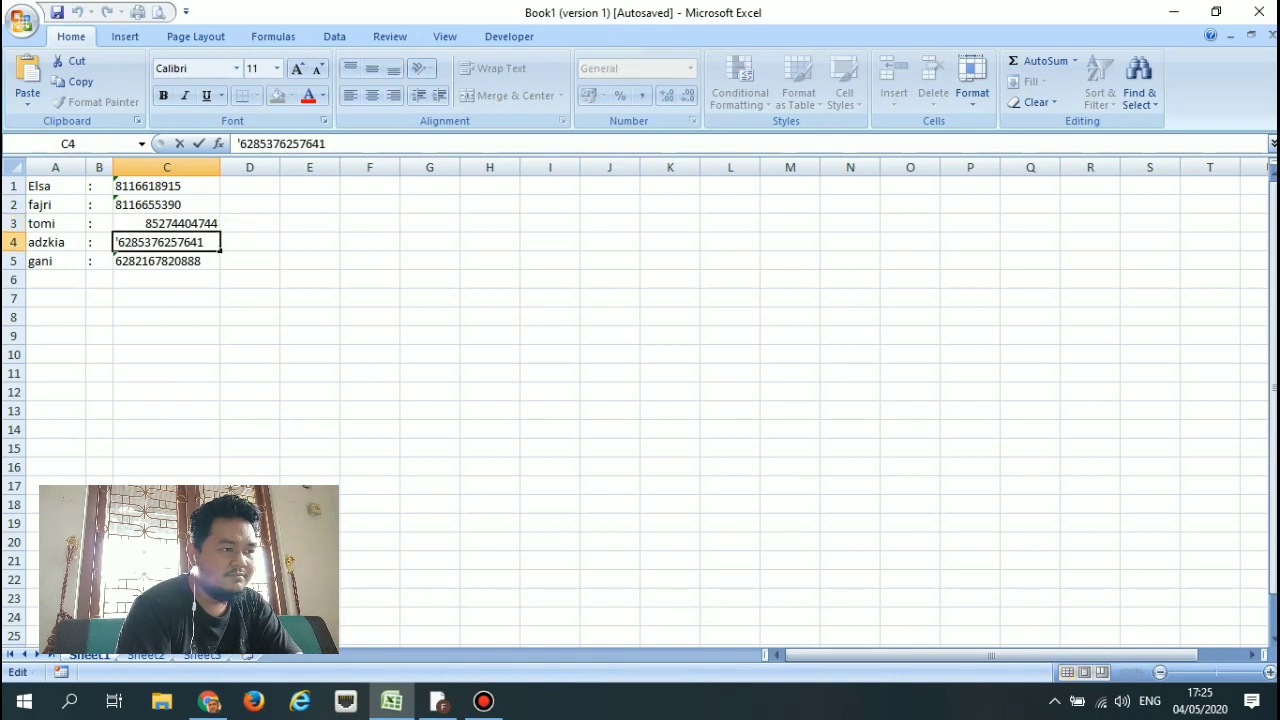
{"action": "key", "text": "BackSpace"}
{"action": "key", "text": "BackSpace"}
{"action": "key", "text": "BackSpace"}
{"action": "key", "text": "Return"}
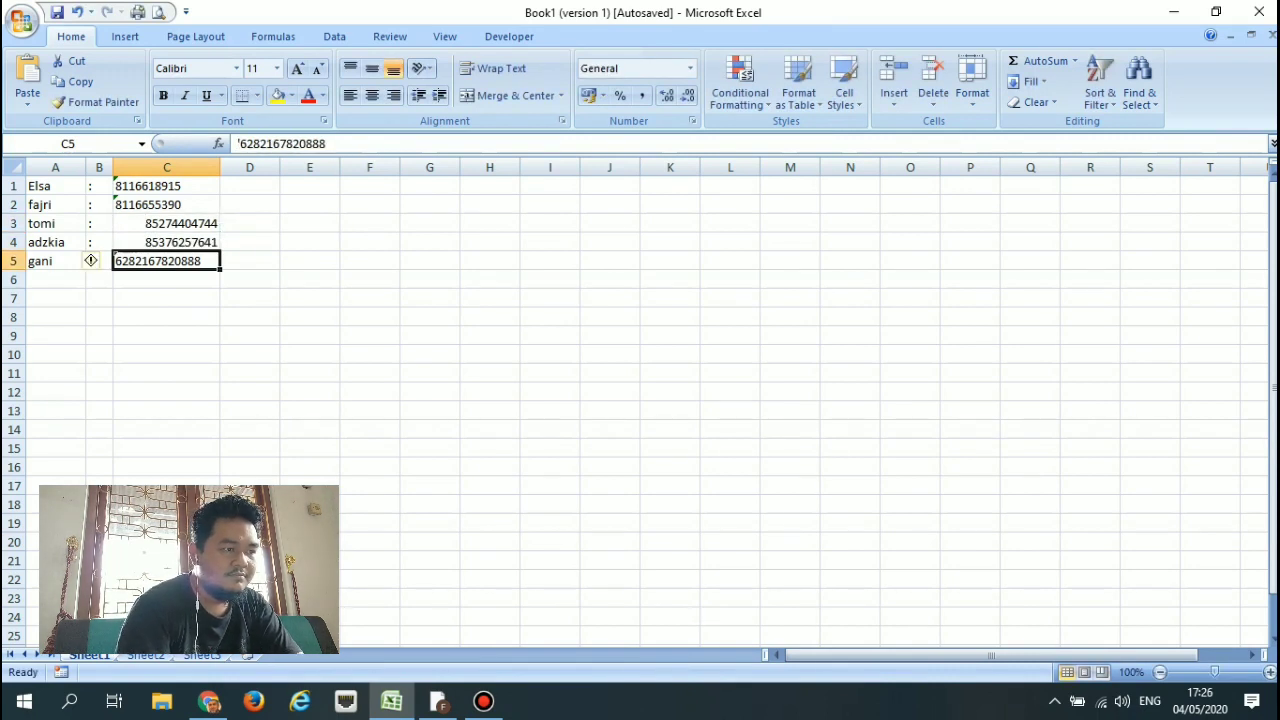
{"action": "key", "text": "F2"}
{"action": "key", "text": "Home"}
{"action": "key", "text": "Right"}
{"action": "key", "text": "Right"}
{"action": "key", "text": "Right"}
{"action": "key", "text": "BackSpace"}
{"action": "key", "text": "BackSpace"}
{"action": "key", "text": "BackSpace"}
{"action": "key", "text": "Return"}
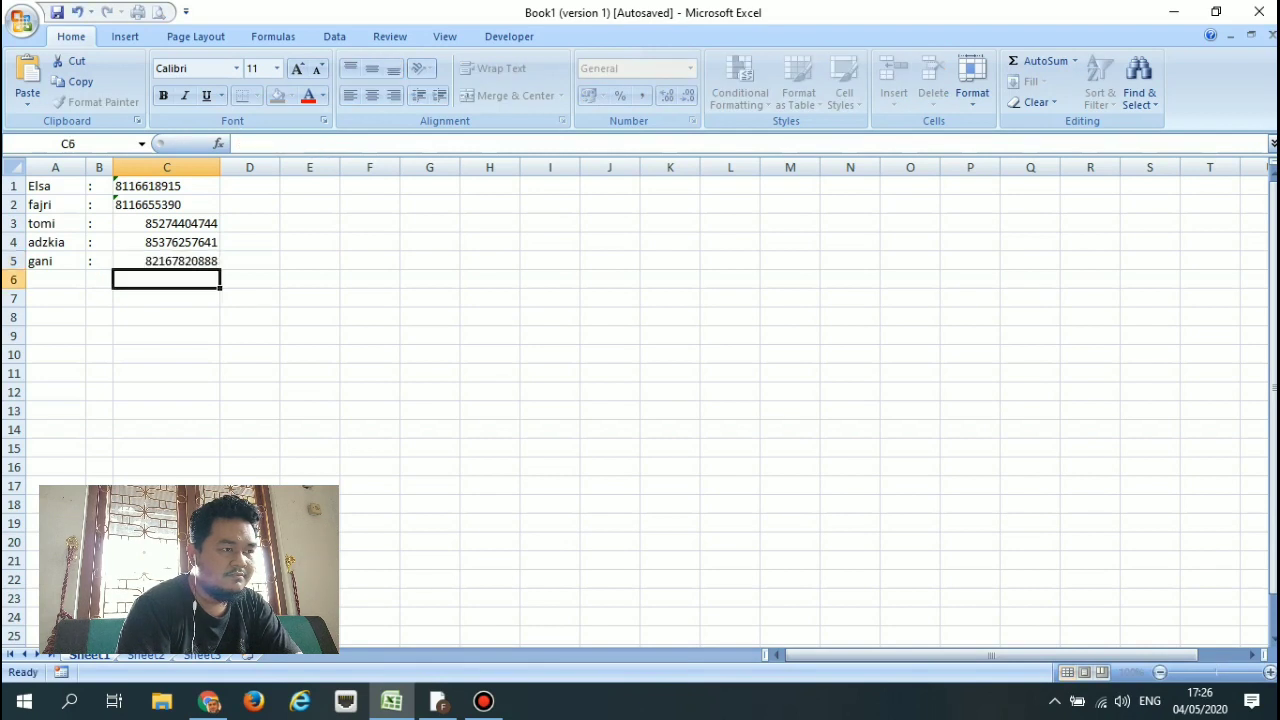
Strip the leading apostrophe from C2 and C1 so they become plain numbers.
{"action": "left_click", "coordinate": [166, 204]}
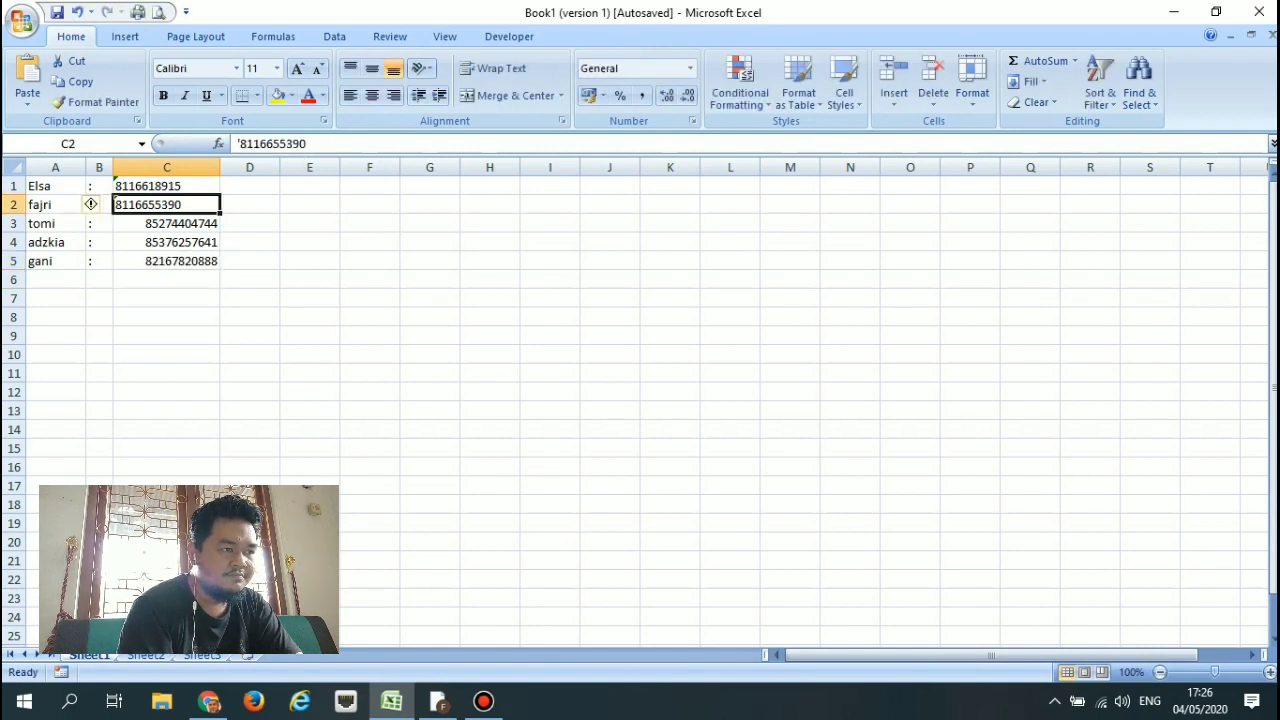
{"action": "key", "text": "F2"}
{"action": "key", "text": "Home"}
{"action": "key", "text": "Right"}
{"action": "key", "text": "BackSpace"}
{"action": "key", "text": "Return"}
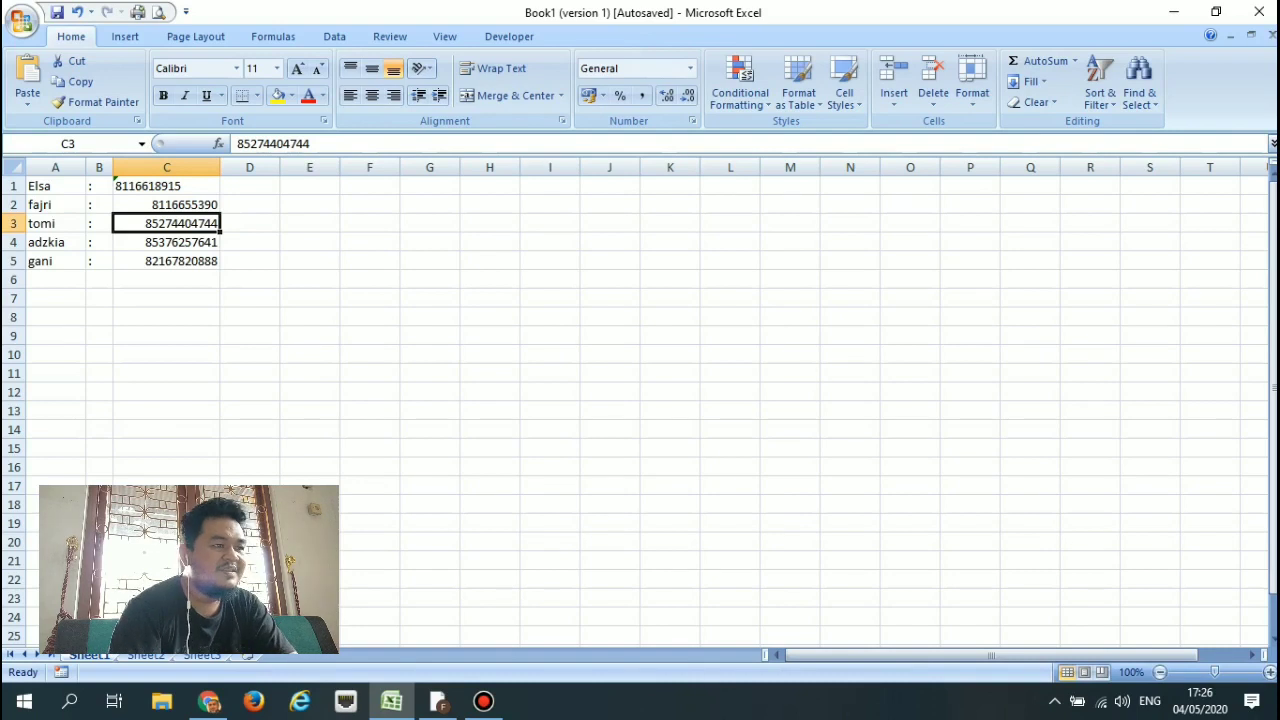
{"action": "left_click", "coordinate": [166, 186]}
{"action": "key", "text": "F2"}
{"action": "key", "text": "Home"}
{"action": "key", "text": "Right"}
{"action": "key", "text": "BackSpace"}
{"action": "key", "text": "Return"}
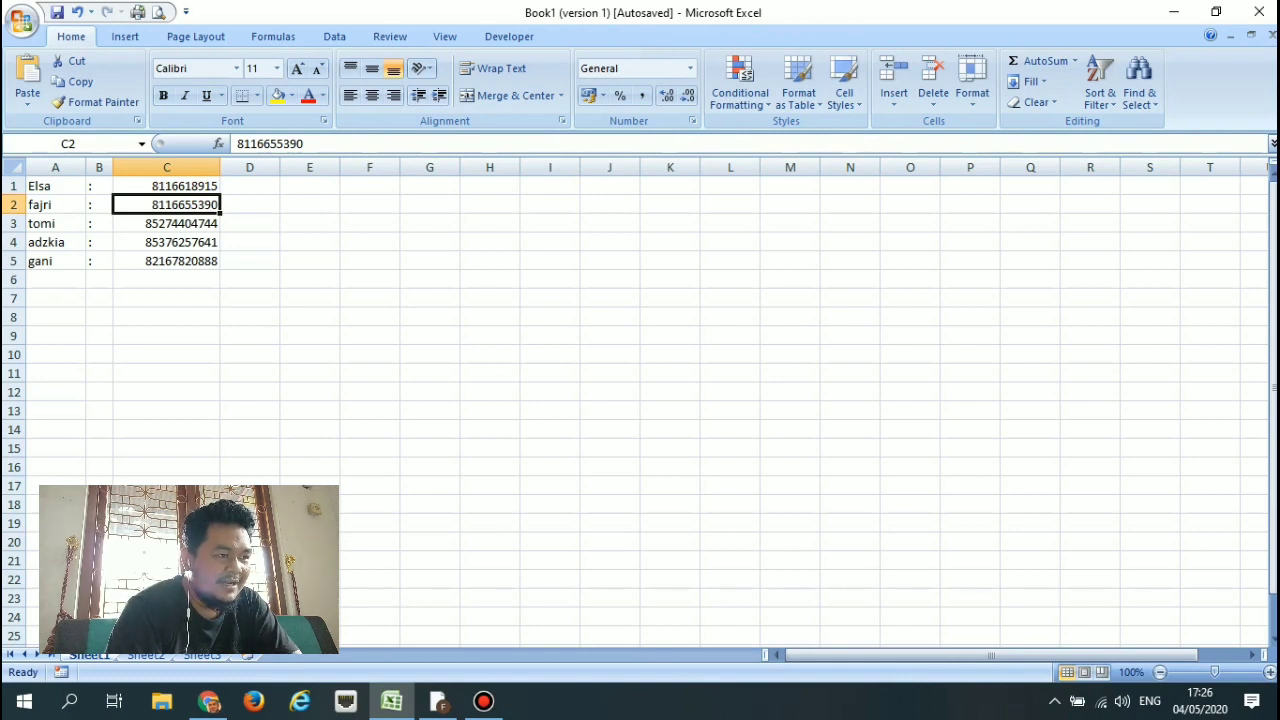
Select the names A1:A5, colons B1:B5 and numbers C1:C5, ending on cell D1.
{"action": "left_click_drag", "start_coordinate": [55, 186], "coordinate": [55, 261]}
{"action": "left_click", "coordinate": [99, 186]}
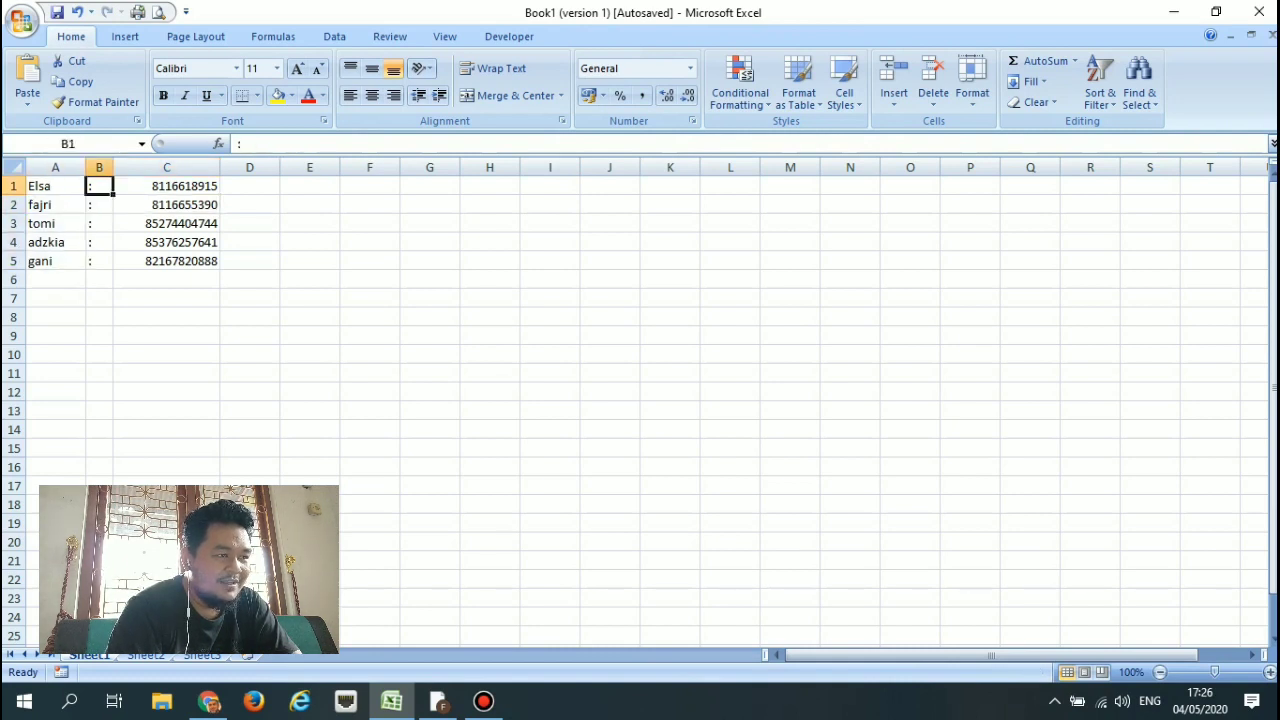
{"action": "left_click_drag", "start_coordinate": [99, 186], "coordinate": [99, 261]}
{"action": "left_click_drag", "start_coordinate": [166, 186], "coordinate": [166, 261]}
{"action": "left_click", "coordinate": [166, 186]}
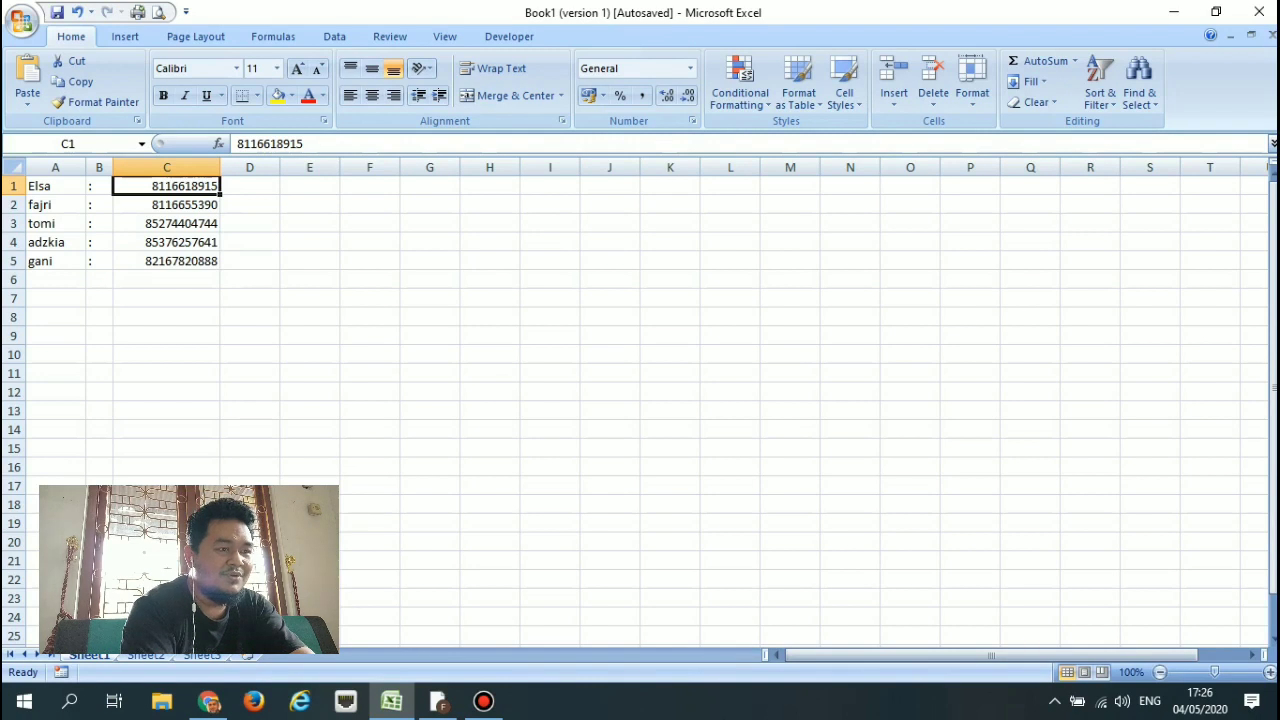
{"action": "left_click", "coordinate": [250, 186]}
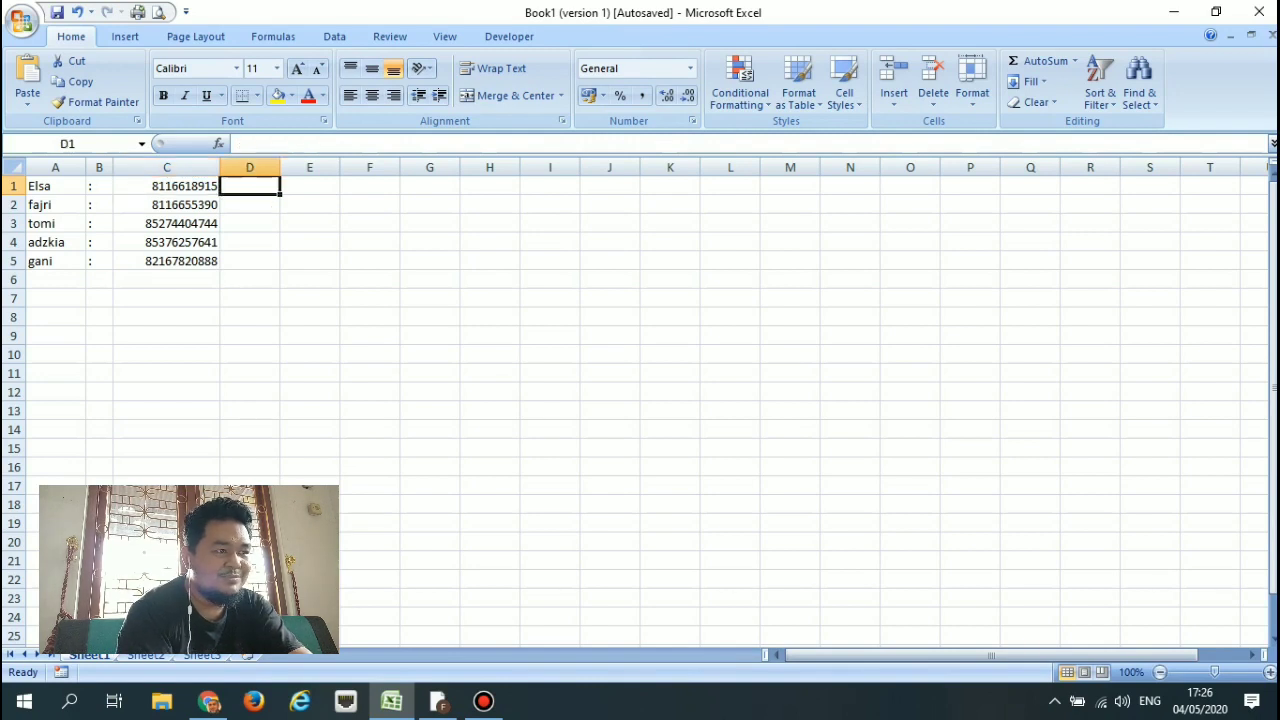
Enter the formula =A1&B1&C1 in D1 to join name, colon and number.
{"action": "type", "text": "="}
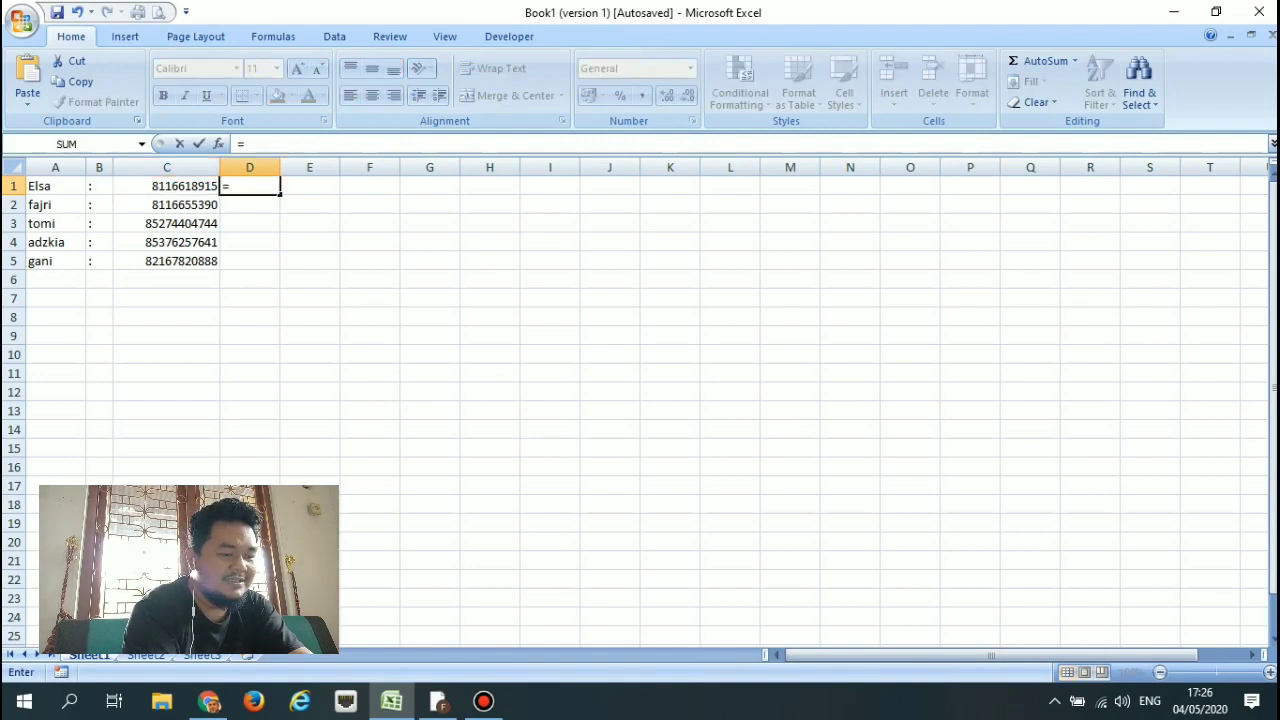
{"action": "key", "text": "Left"}
{"action": "key", "text": "Left"}
{"action": "key", "text": "Left"}
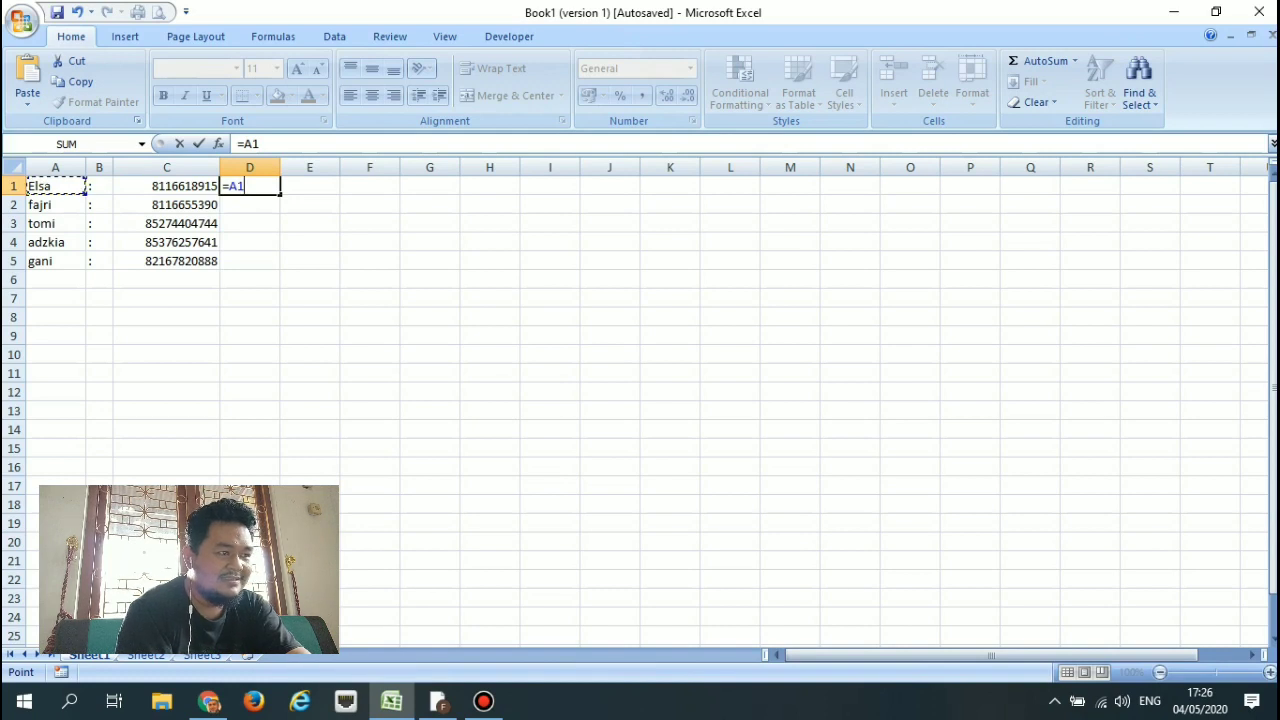
{"action": "type", "text": "&"}
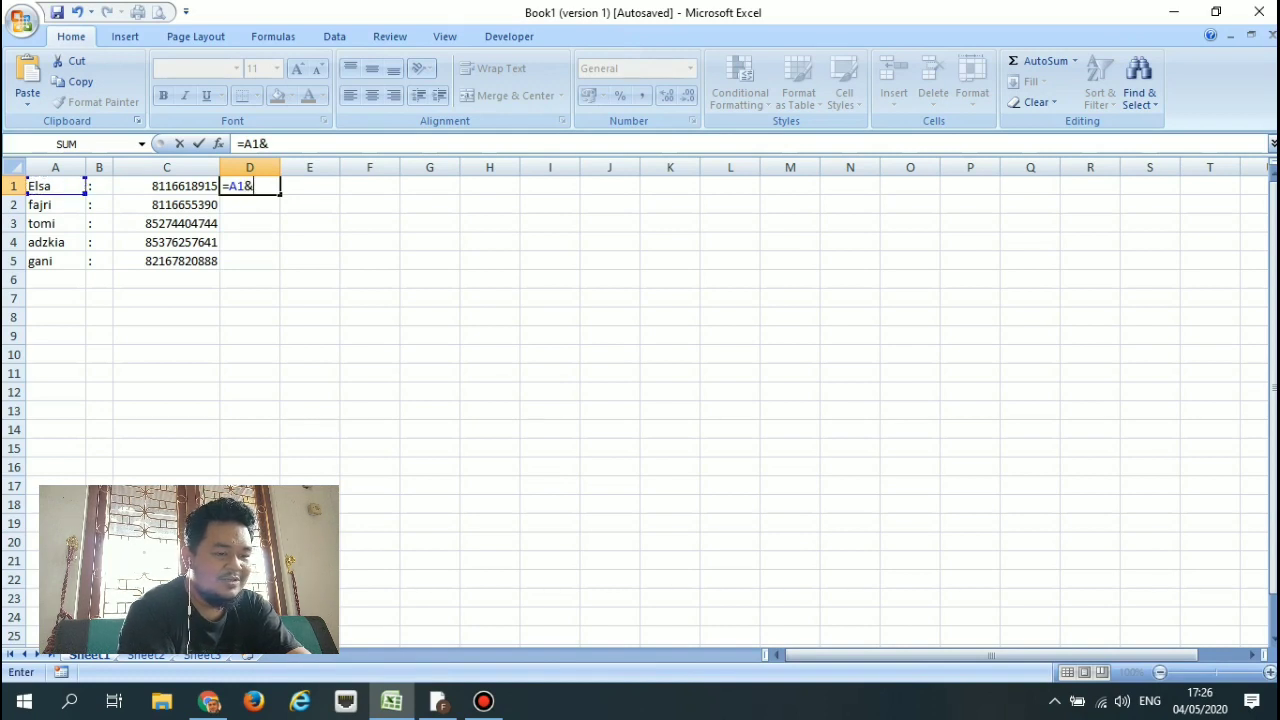
{"action": "key", "text": "Left"}
{"action": "key", "text": "Left"}
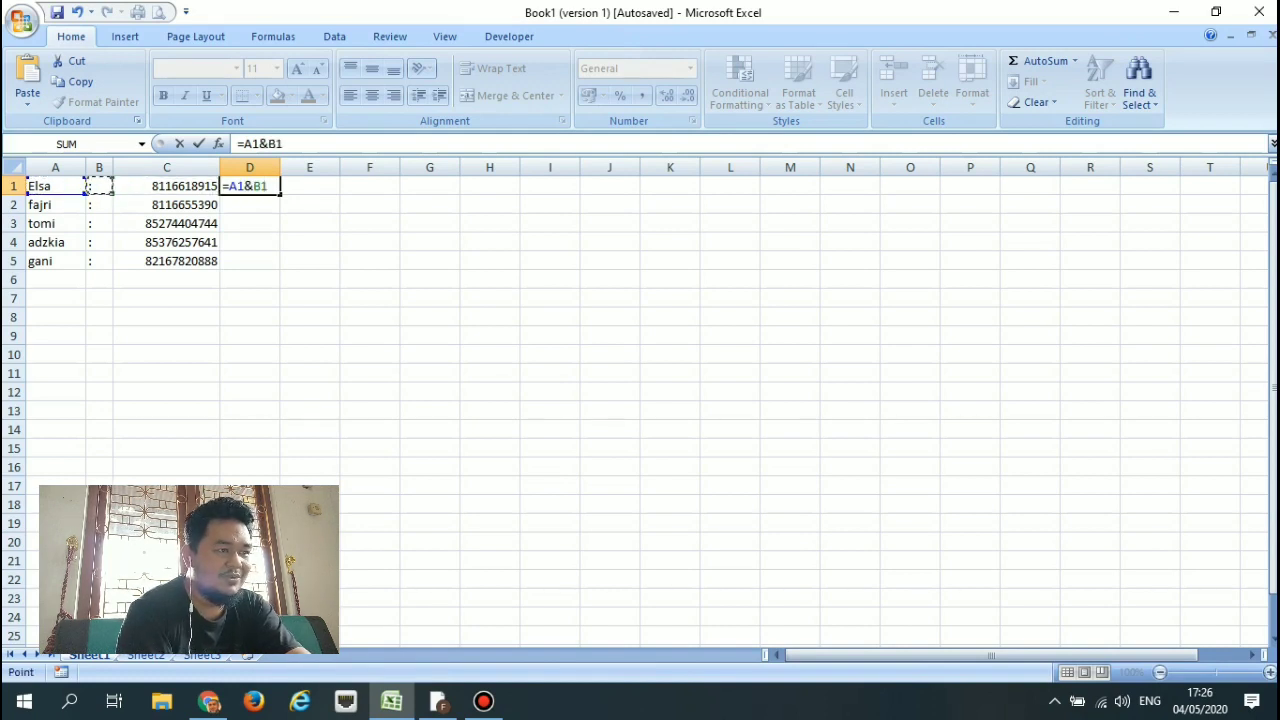
{"action": "type", "text": "&"}
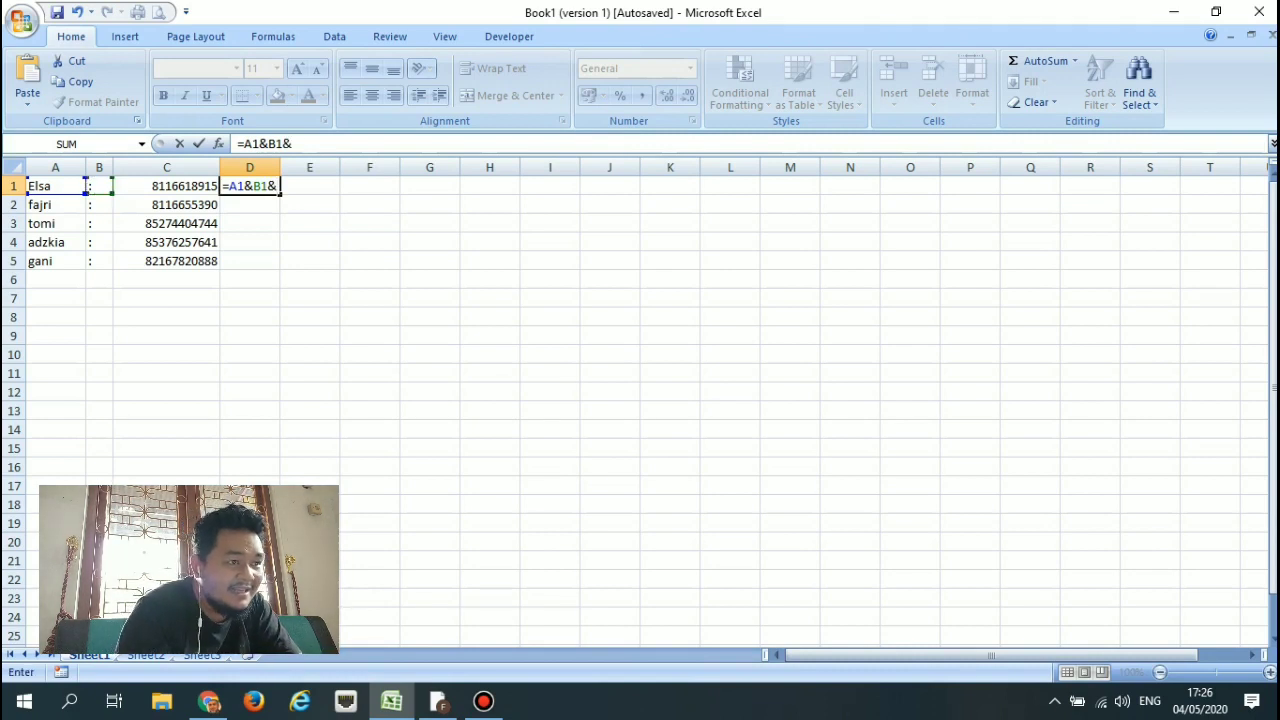
{"action": "key", "text": "Left"}
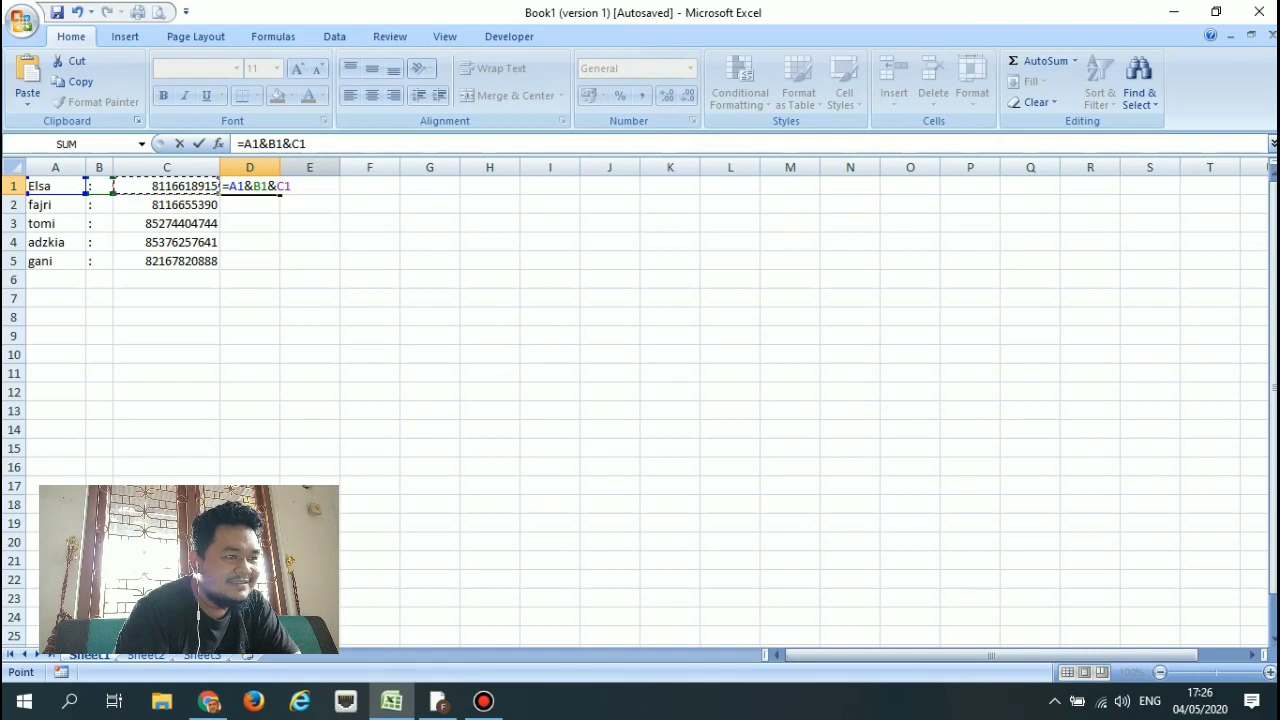
{"action": "key", "text": "Return"}
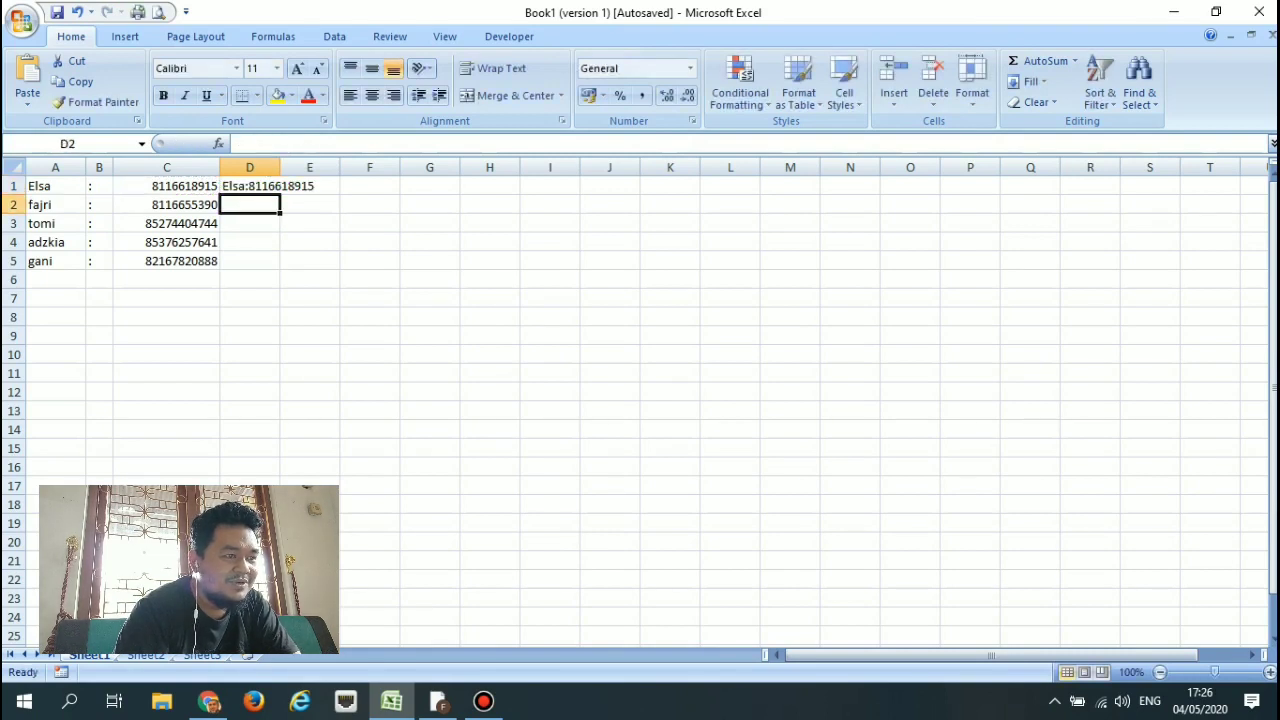
Fill the formula down to D5, copy D1:D5, and return to WhatsApp.
{"action": "left_click", "coordinate": [257, 186]}
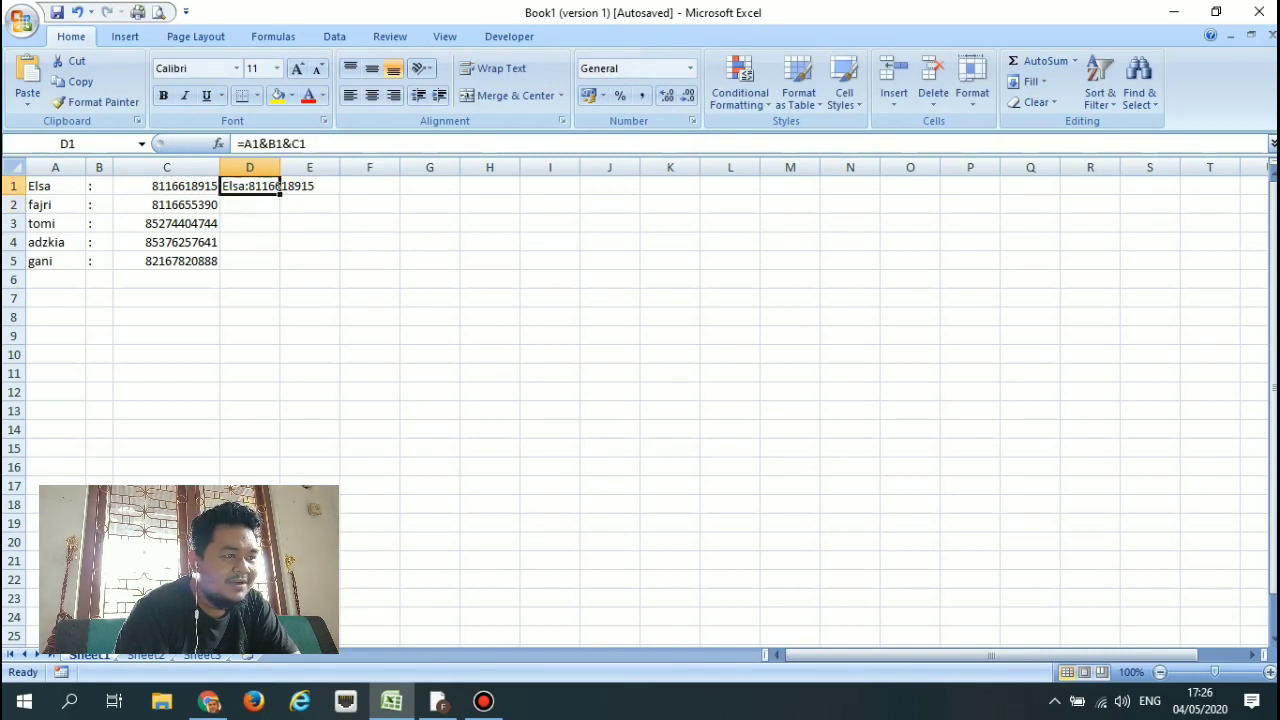
{"action": "left_click_drag", "start_coordinate": [281, 195], "coordinate": [283, 270]}
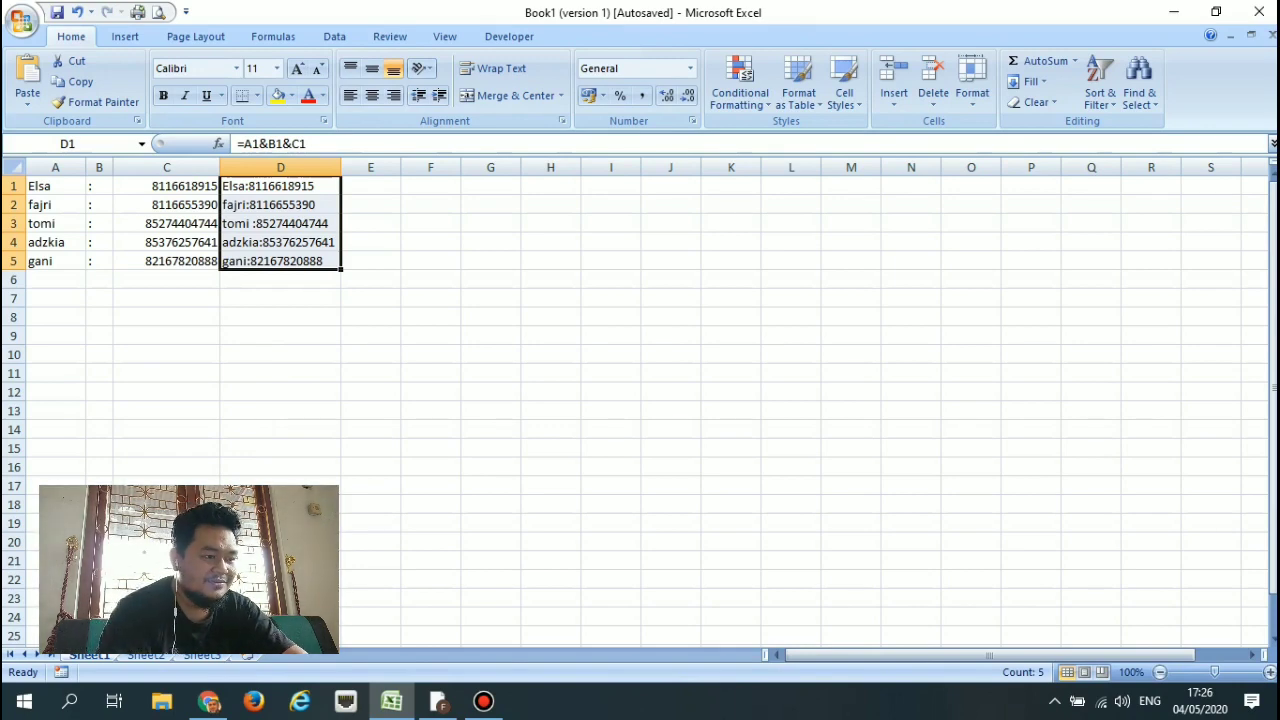
{"action": "key", "text": "ctrl+c"}
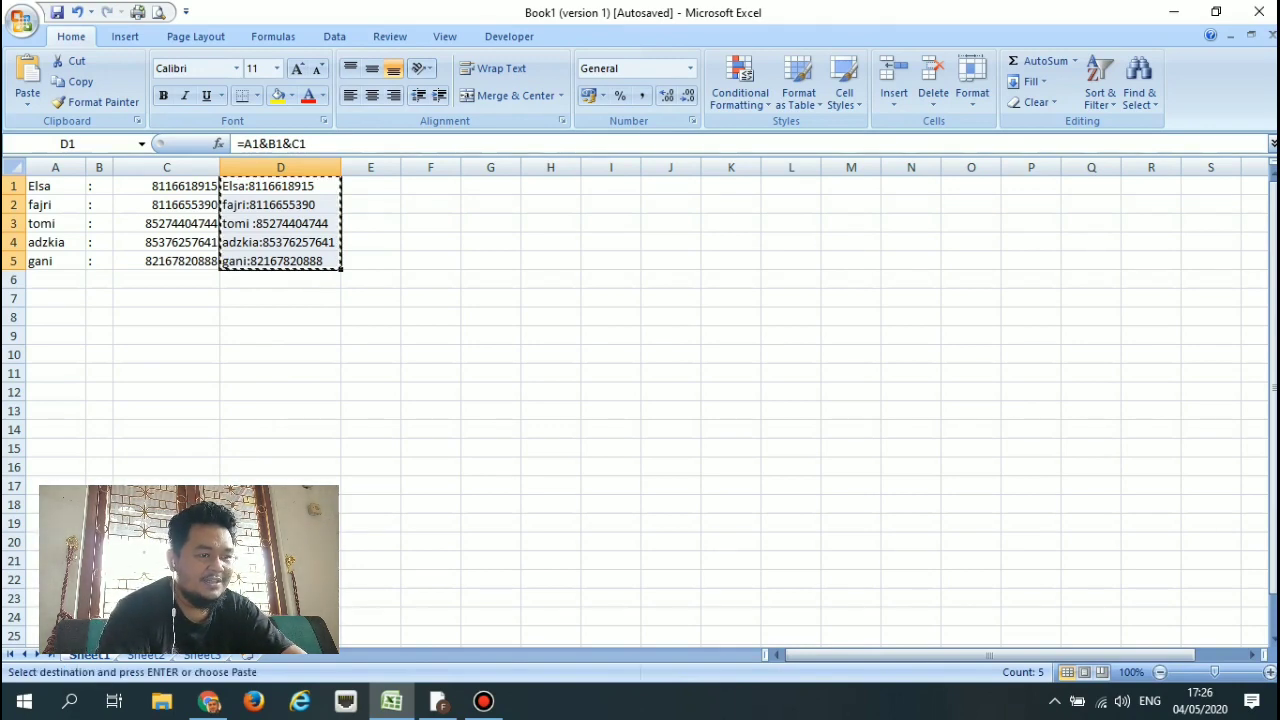
{"action": "key", "text": "alt+Tab"}
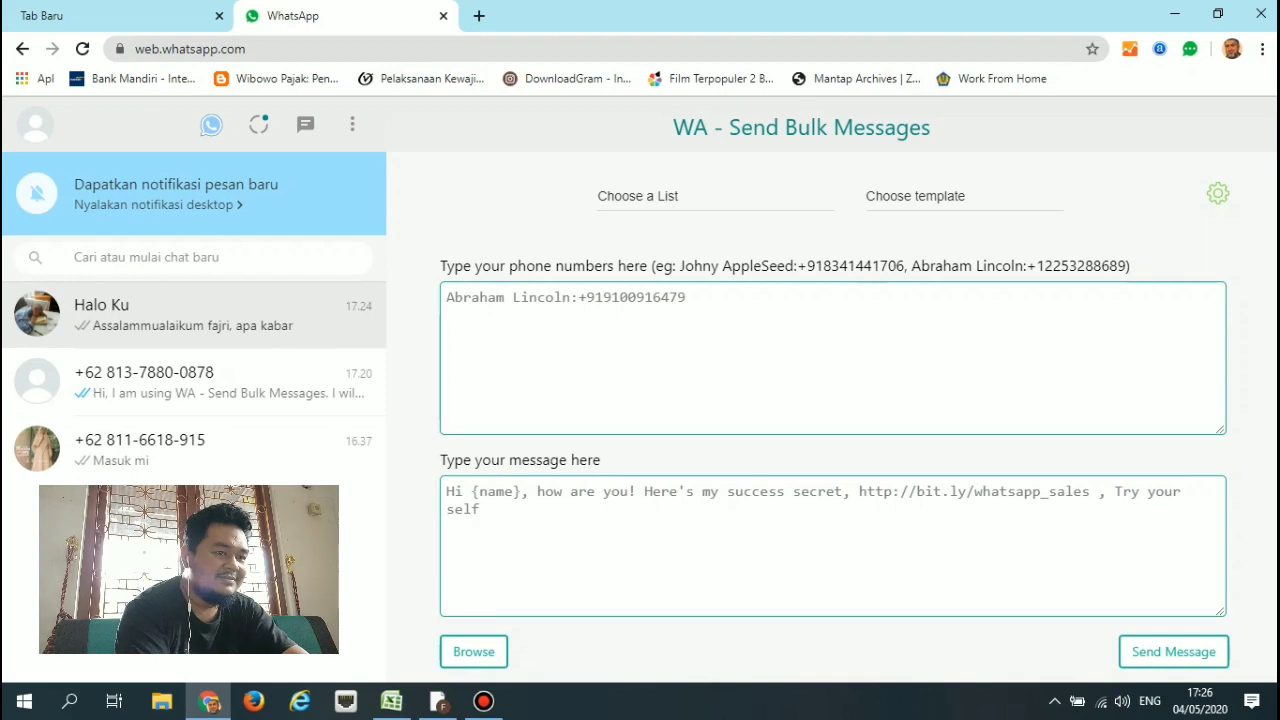
Clear the sample phone entry and paste the five name:number lines, removing the trailing blank line.
{"action": "left_click", "coordinate": [686, 297]}
{"action": "key", "text": "BackSpace"}
{"action": "key", "text": "BackSpace"}
{"action": "key", "text": "BackSpace"}
{"action": "key", "text": "BackSpace"}
{"action": "key", "text": "BackSpace"}
{"action": "key", "text": "BackSpace"}
{"action": "key", "text": "BackSpace"}
{"action": "key", "text": "BackSpace"}
{"action": "key", "text": "BackSpace"}
{"action": "key", "text": "BackSpace"}
{"action": "key", "text": "BackSpace"}
{"action": "key", "text": "BackSpace"}
{"action": "key", "text": "BackSpace"}
{"action": "key", "text": "BackSpace"}
{"action": "key", "text": "BackSpace"}
{"action": "key", "text": "BackSpace"}
{"action": "key", "text": "BackSpace"}
{"action": "key", "text": "BackSpace"}
{"action": "key", "text": "BackSpace"}
{"action": "key", "text": "BackSpace"}
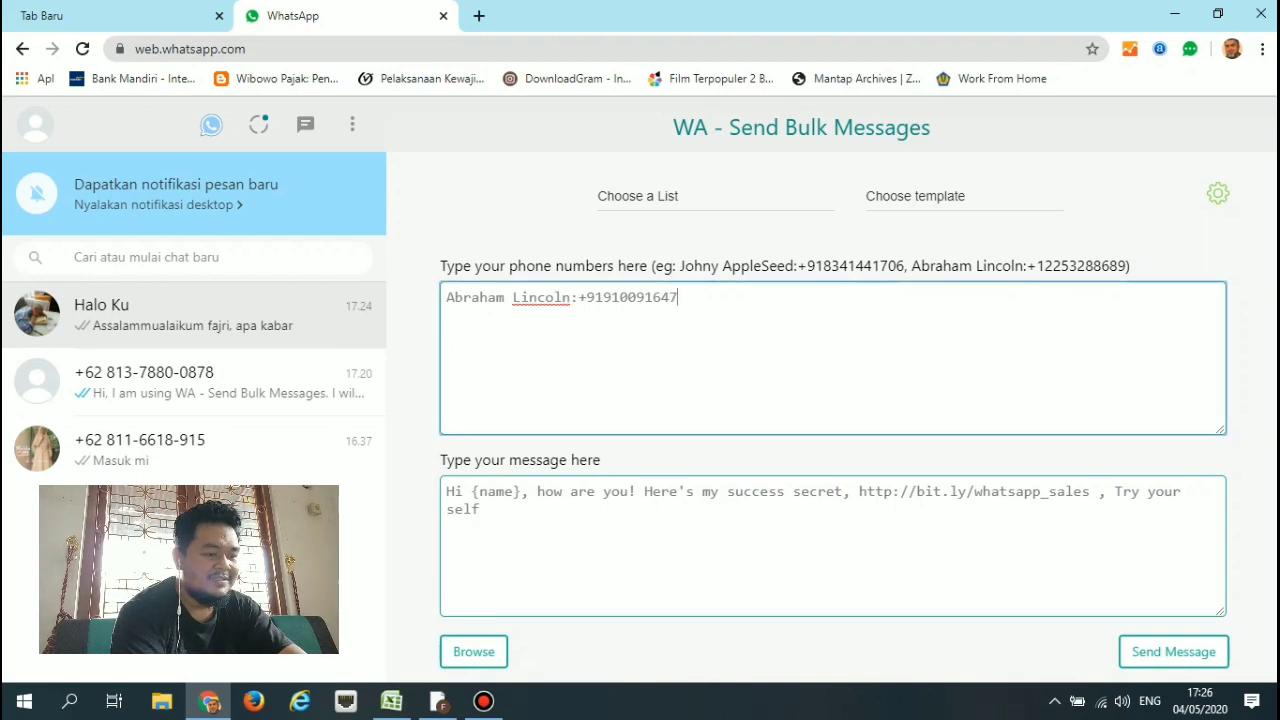
{"action": "key", "text": "BackSpace"}
{"action": "key", "text": "BackSpace"}
{"action": "key", "text": "BackSpace"}
{"action": "key", "text": "BackSpace"}
{"action": "key", "text": "BackSpace"}
{"action": "key", "text": "BackSpace"}
{"action": "key", "text": "BackSpace"}
{"action": "key", "text": "BackSpace"}
{"action": "key", "text": "BackSpace"}
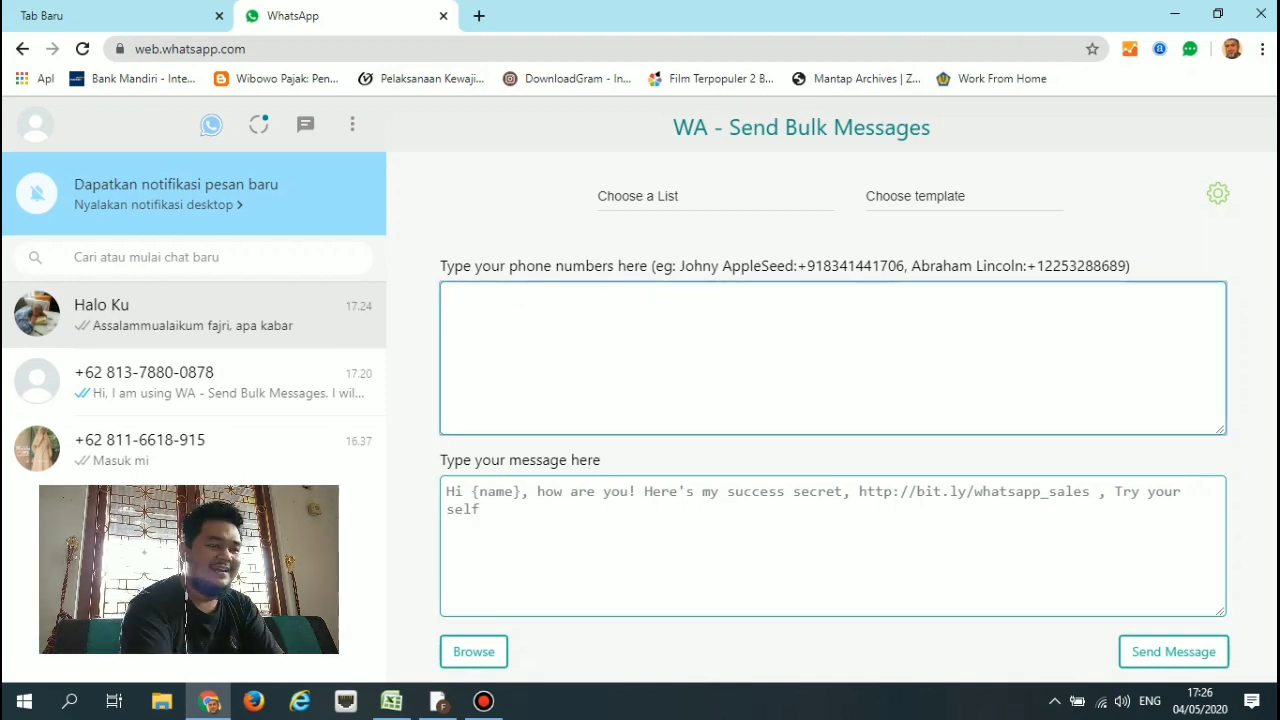
{"action": "key", "text": "ctrl+v"}
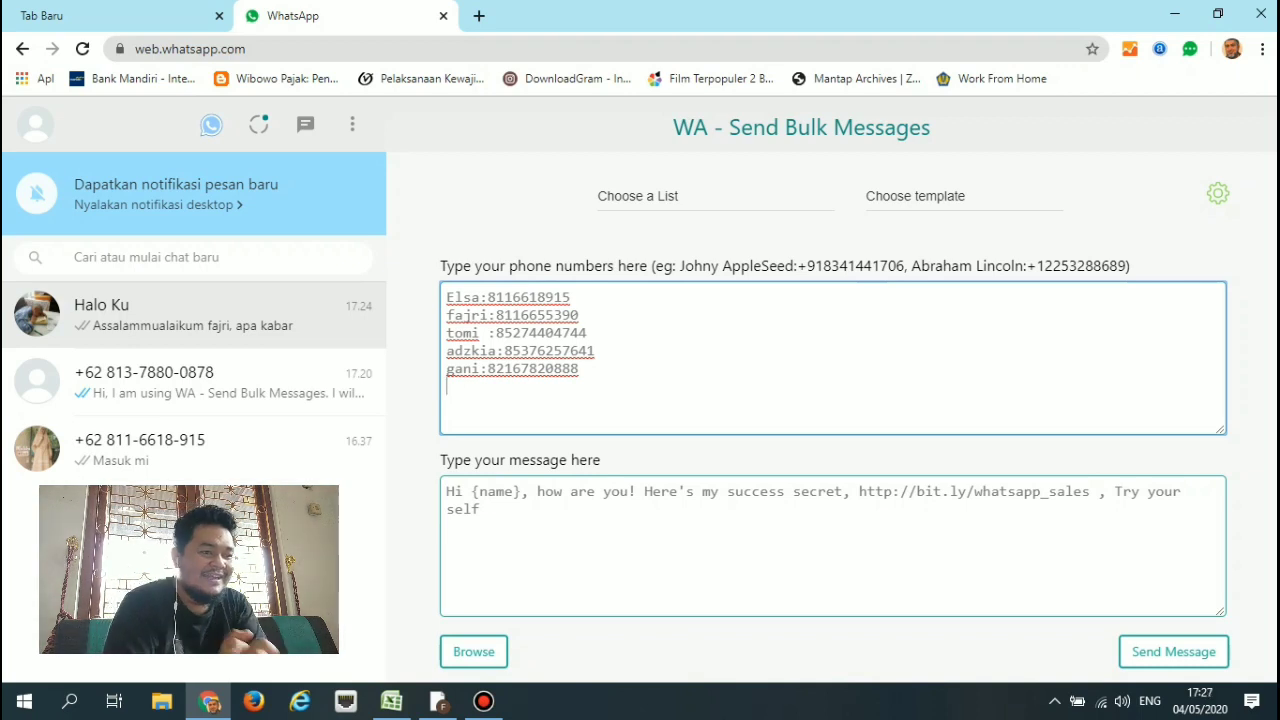
{"action": "key", "text": "BackSpace"}
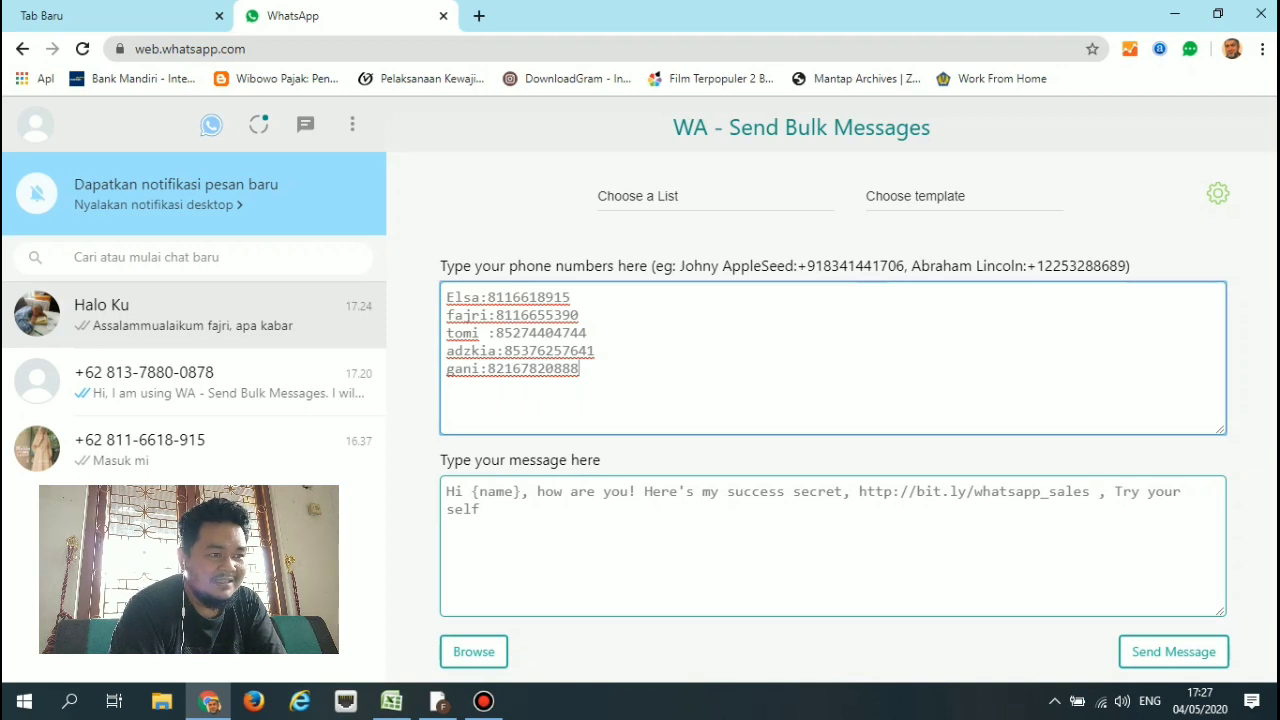
Review the extension settings (country code +62, 10-second delay), then return to the WhatsApp tab.
{"action": "left_click", "coordinate": [1217, 193]}
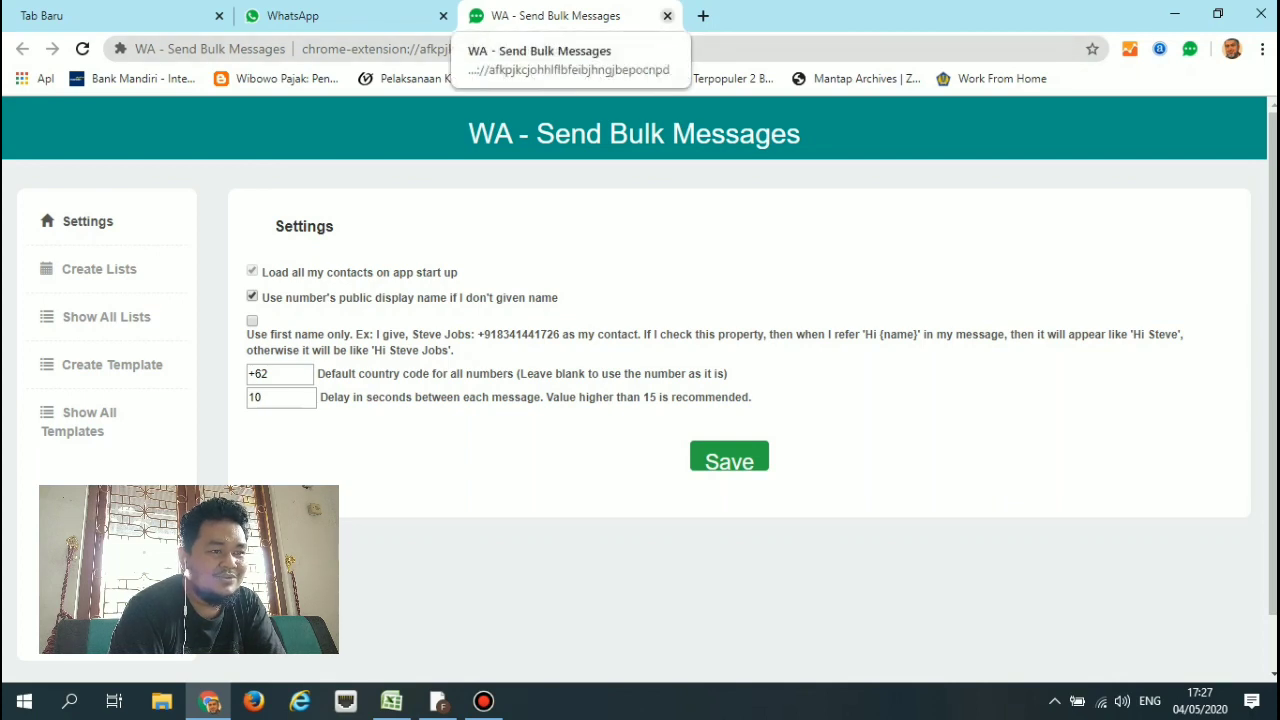
{"action": "left_click", "coordinate": [340, 16]}
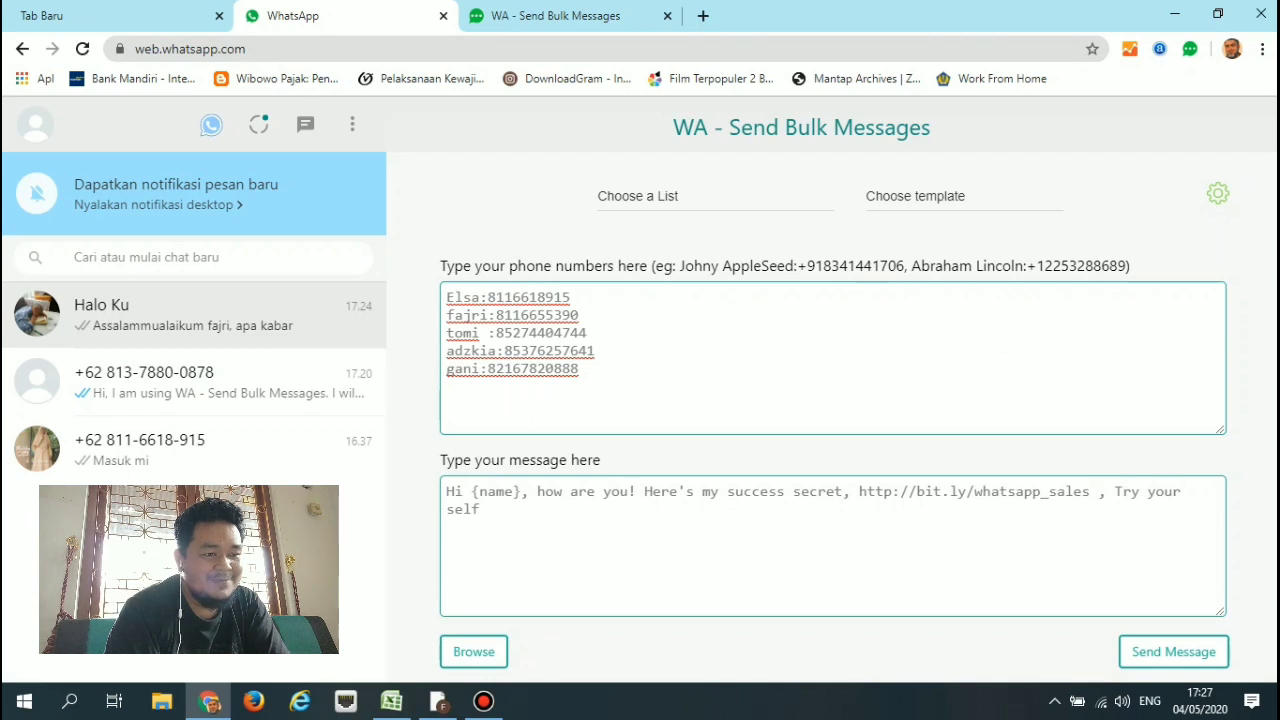
Replace the sample text with 'Assalammualaikum {name}, mohon maaf lahir dan bathin ya…' and send it.
{"action": "left_click", "coordinate": [538, 492]}
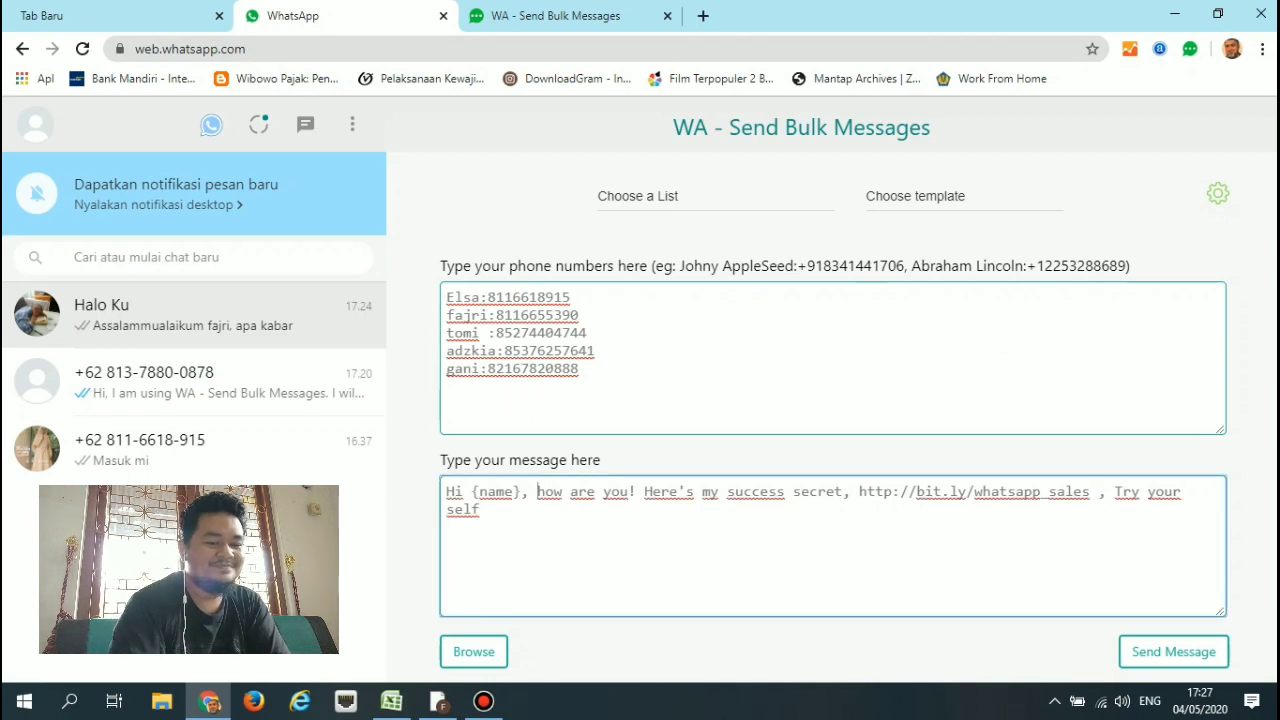
{"action": "left_click", "coordinate": [481, 510]}
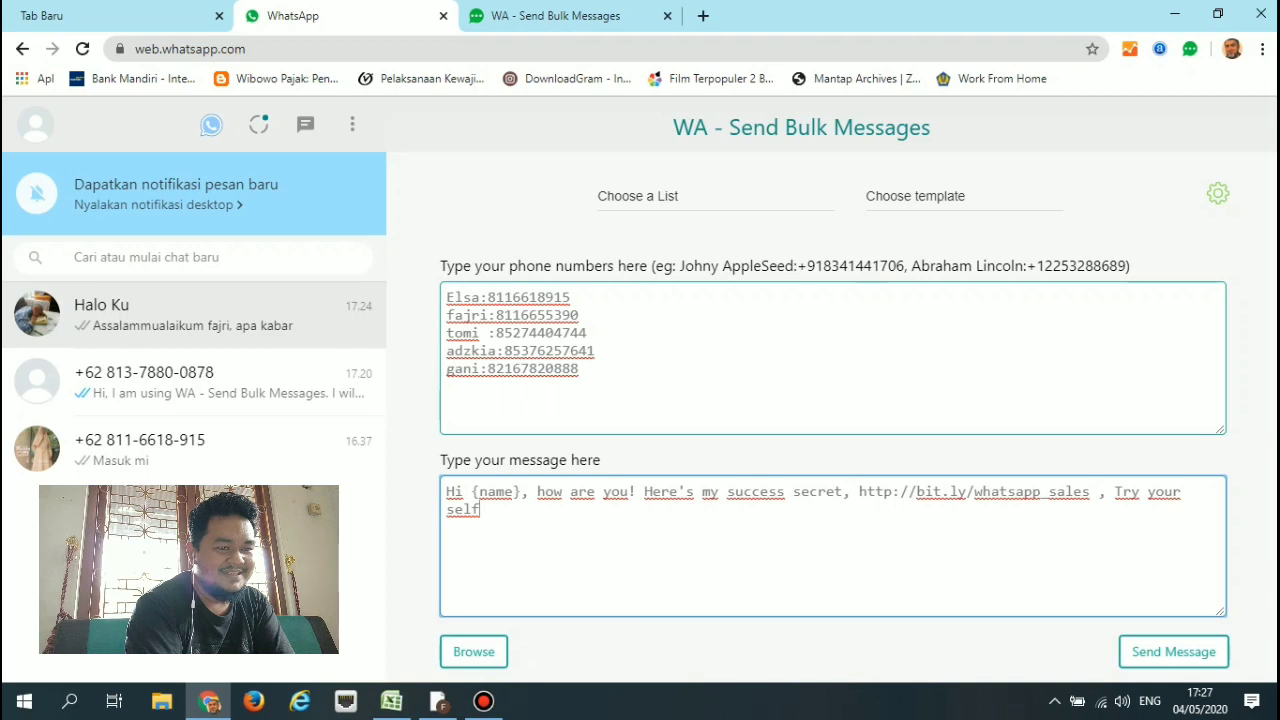
{"action": "key", "text": "BackSpace"}
{"action": "key", "text": "BackSpace"}
{"action": "key", "text": "BackSpace"}
{"action": "key", "text": "BackSpace"}
{"action": "key", "text": "BackSpace"}
{"action": "key", "text": "BackSpace"}
{"action": "key", "text": "BackSpace"}
{"action": "key", "text": "BackSpace"}
{"action": "key", "text": "BackSpace"}
{"action": "key", "text": "BackSpace"}
{"action": "key", "text": "BackSpace"}
{"action": "key", "text": "BackSpace"}
{"action": "key", "text": "BackSpace"}
{"action": "key", "text": "BackSpace"}
{"action": "key", "text": "BackSpace"}
{"action": "key", "text": "BackSpace"}
{"action": "key", "text": "BackSpace"}
{"action": "key", "text": "BackSpace"}
{"action": "key", "text": "BackSpace"}
{"action": "key", "text": "BackSpace"}
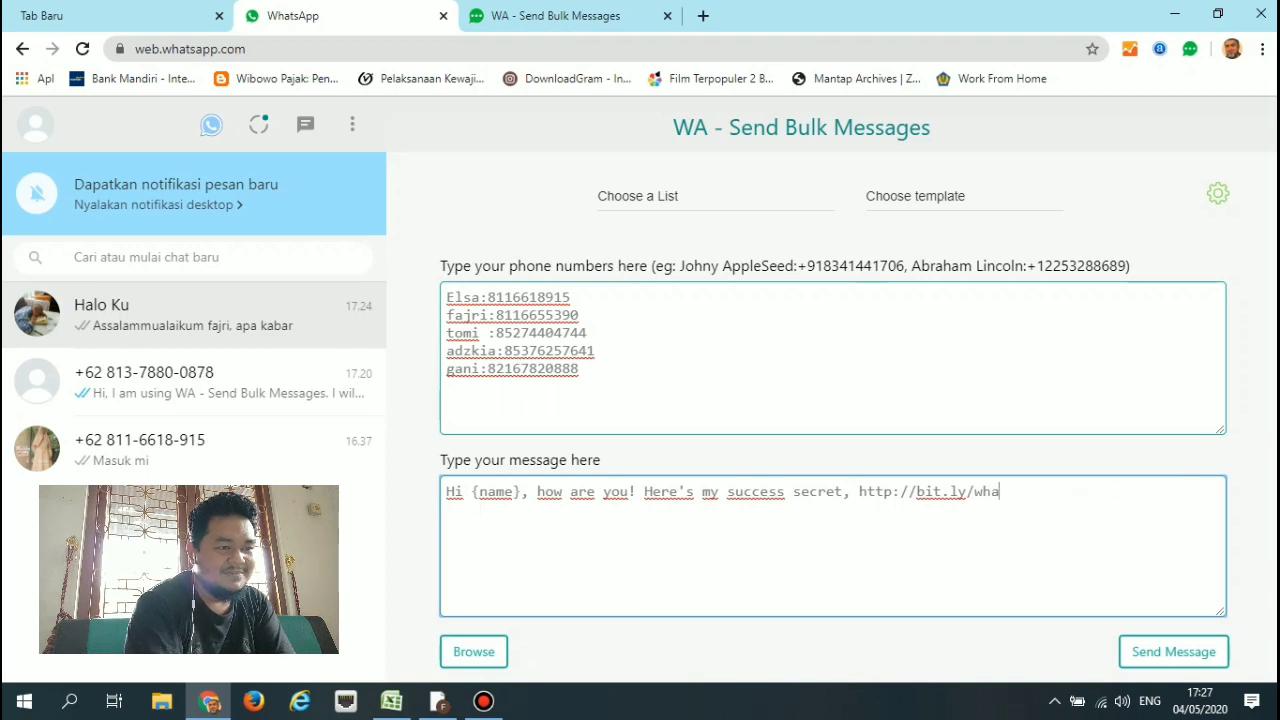
{"action": "key", "text": "BackSpace"}
{"action": "key", "text": "BackSpace"}
{"action": "key", "text": "BackSpace"}
{"action": "key", "text": "BackSpace"}
{"action": "key", "text": "BackSpace"}
{"action": "key", "text": "BackSpace"}
{"action": "key", "text": "BackSpace"}
{"action": "key", "text": "BackSpace"}
{"action": "key", "text": "BackSpace"}
{"action": "key", "text": "BackSpace"}
{"action": "key", "text": "BackSpace"}
{"action": "key", "text": "BackSpace"}
{"action": "key", "text": "BackSpace"}
{"action": "key", "text": "BackSpace"}
{"action": "key", "text": "BackSpace"}
{"action": "key", "text": "BackSpace"}
{"action": "key", "text": "BackSpace"}
{"action": "key", "text": "BackSpace"}
{"action": "key", "text": "BackSpace"}
{"action": "key", "text": "BackSpace"}
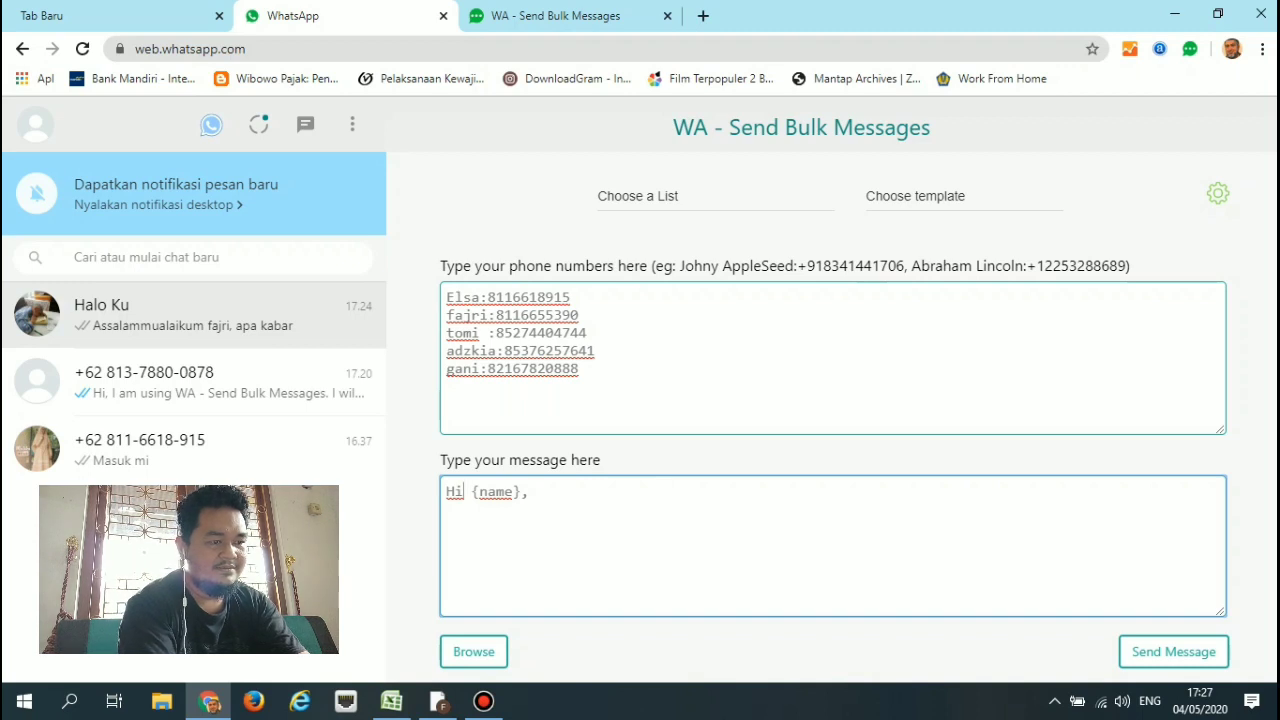
{"action": "key", "text": "BackSpace"}
{"action": "key", "text": "BackSpace"}
{"action": "type", "text": "Assala"}
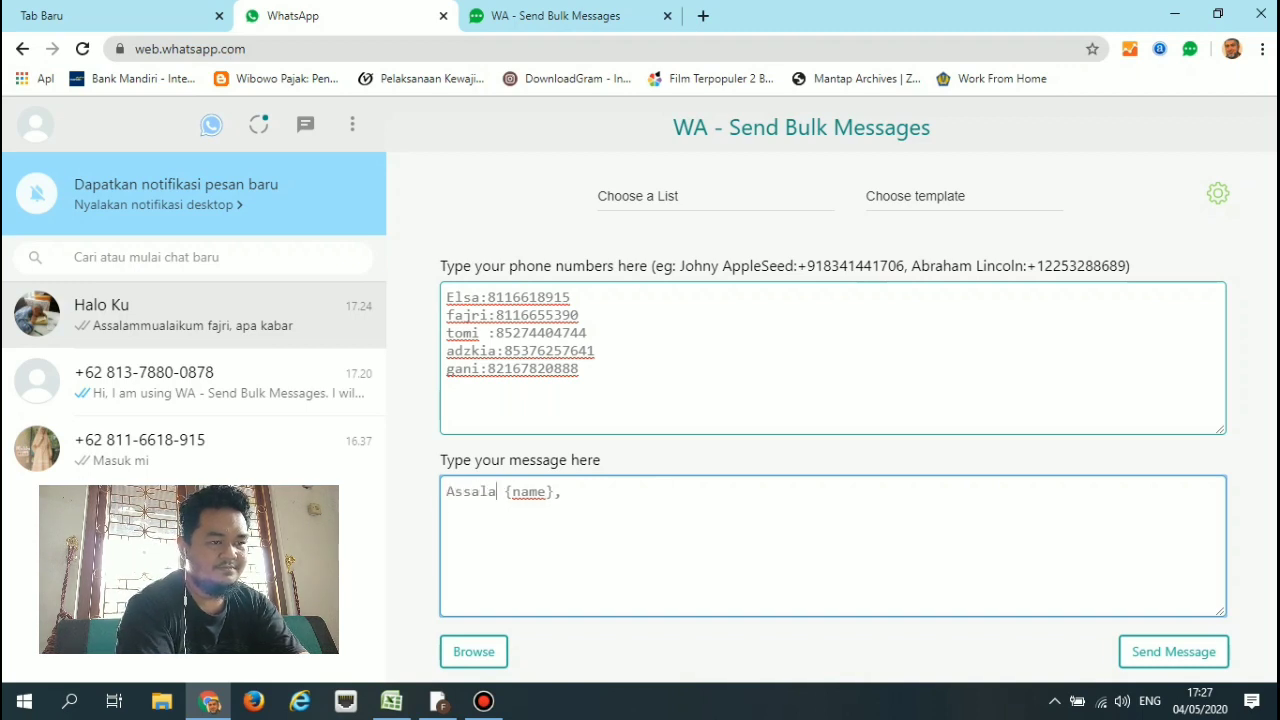
{"action": "type", "text": "mmualaikum"}
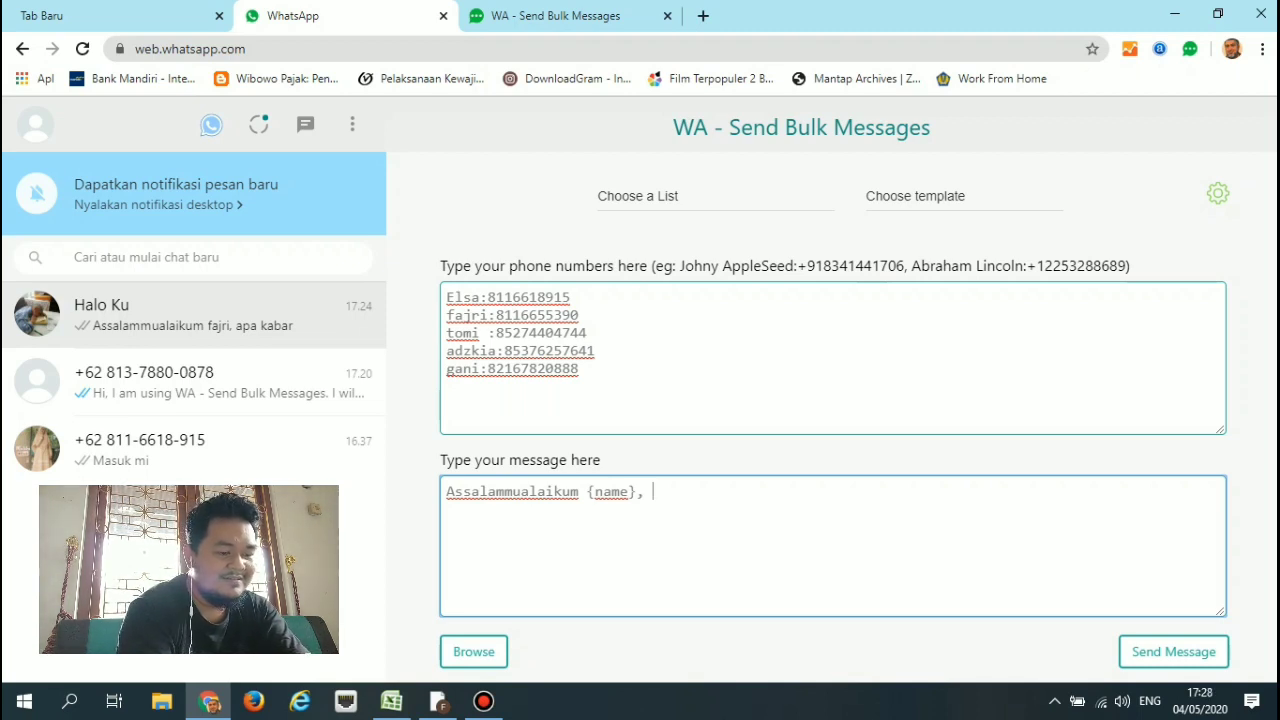
{"action": "type", "text": "mohon maaf"}
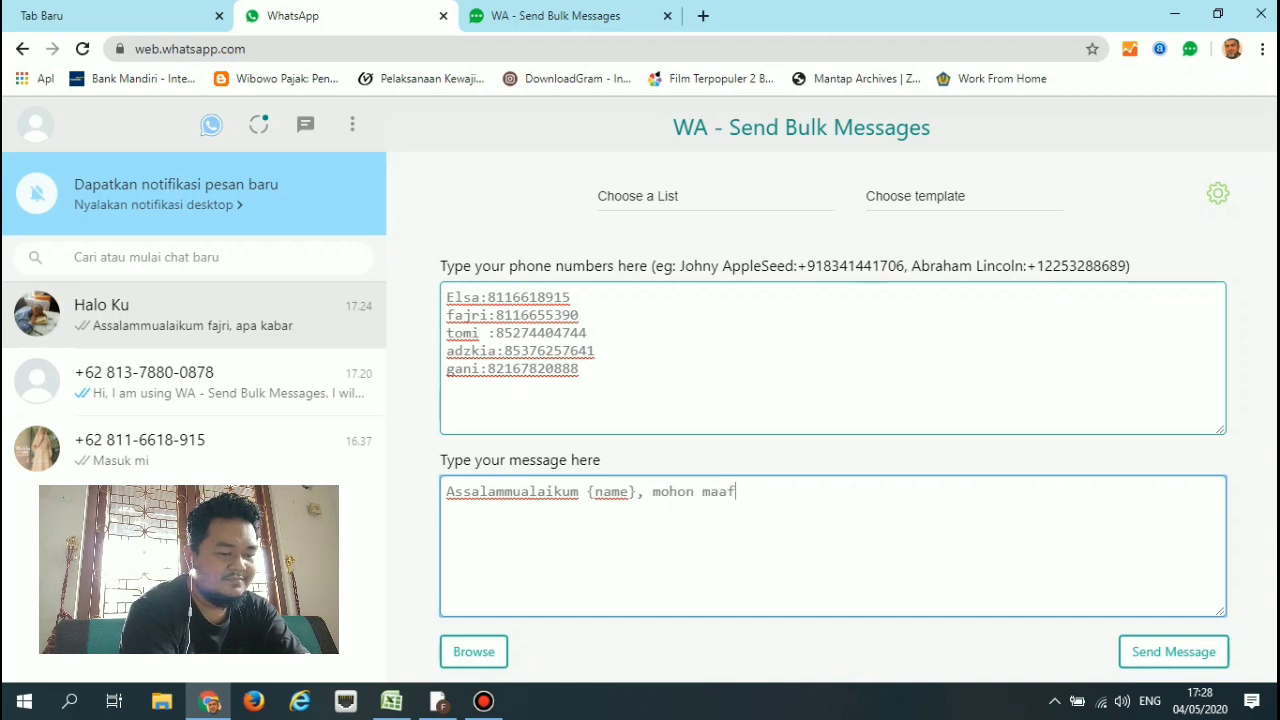
{"action": "type", "text": " lahir dan ba"}
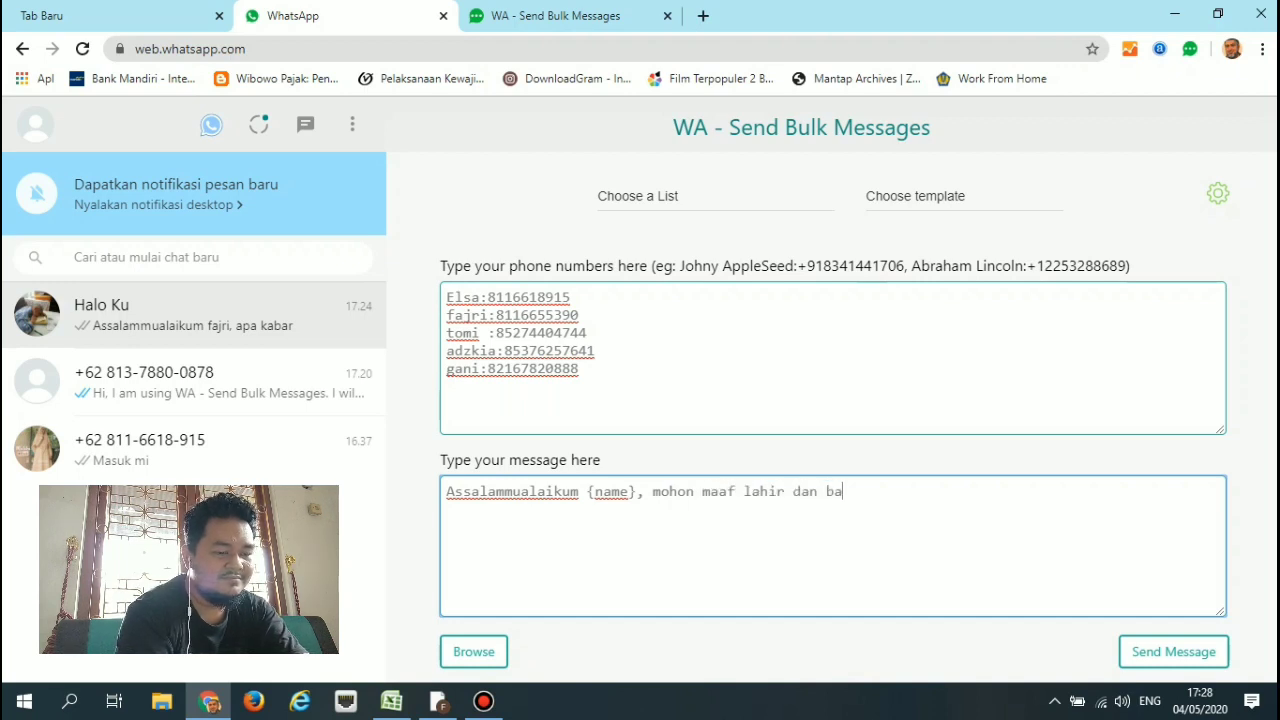
{"action": "type", "text": "thin ya."}
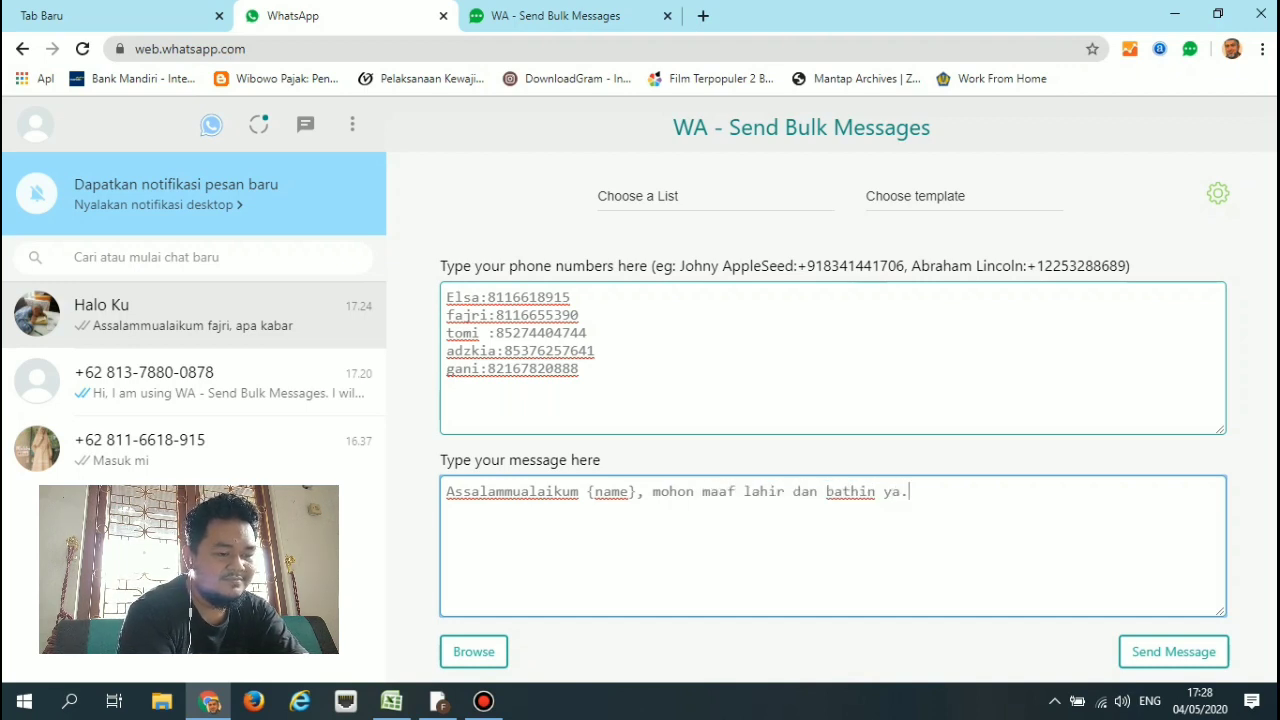
{"action": "type", "text": " semoga re"}
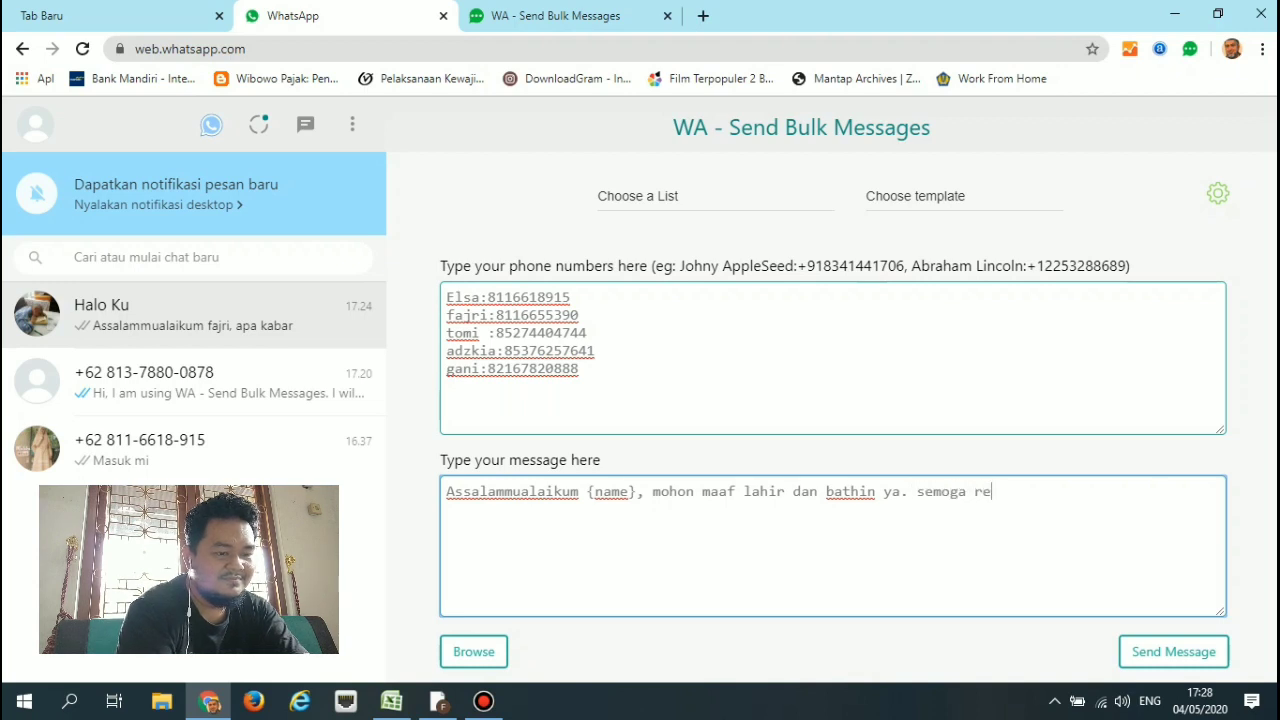
{"action": "type", "text": "zekinya makin "}
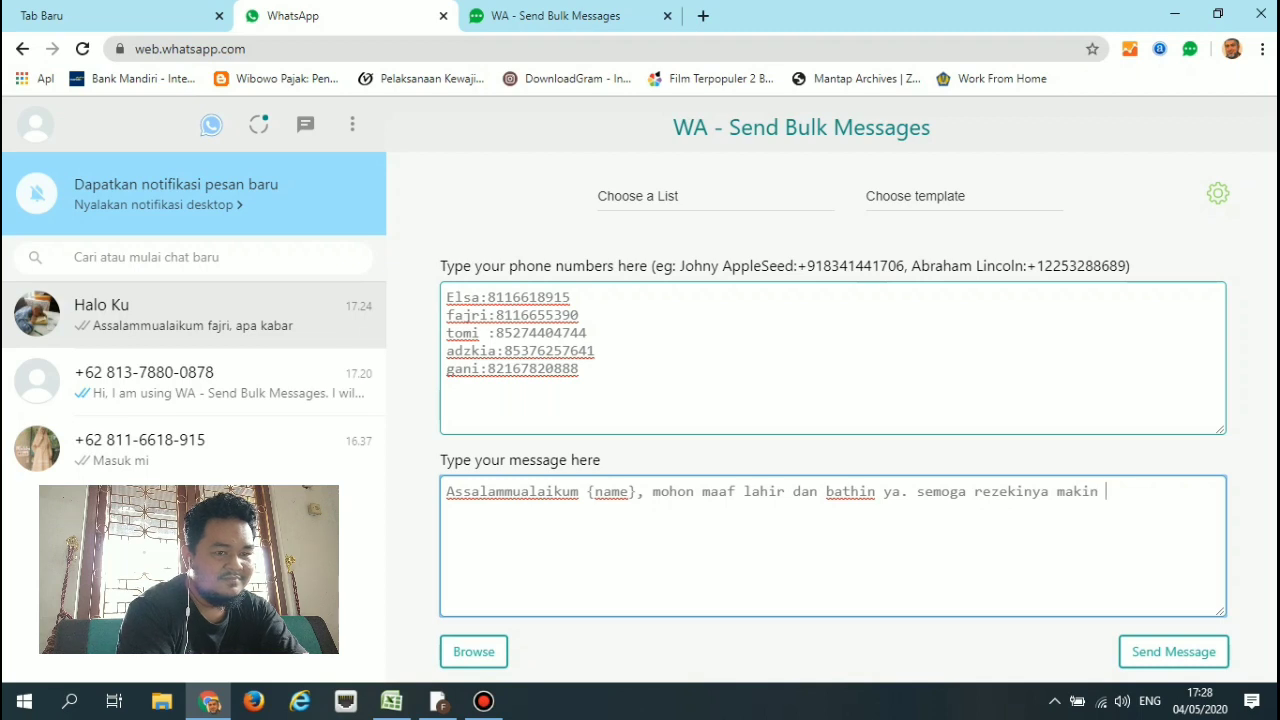
{"action": "type", "text": "lancar ditahun ini"}
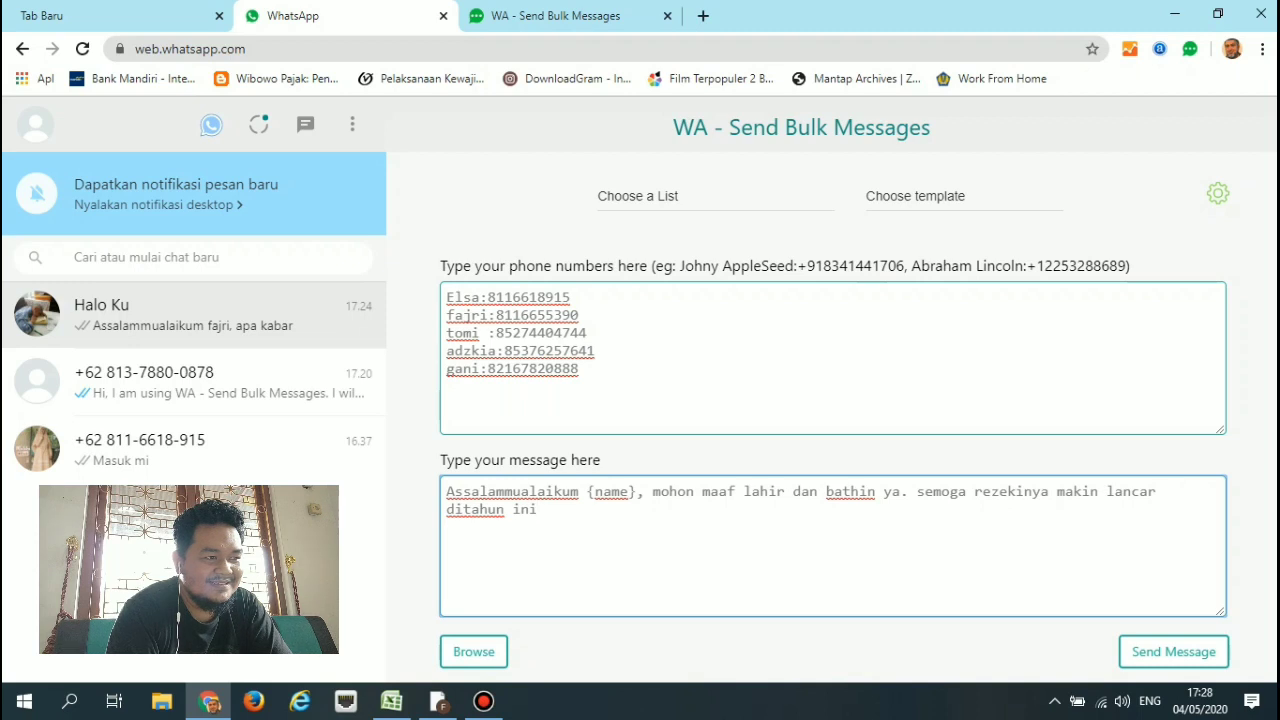
{"action": "left_click", "coordinate": [1173, 652]}
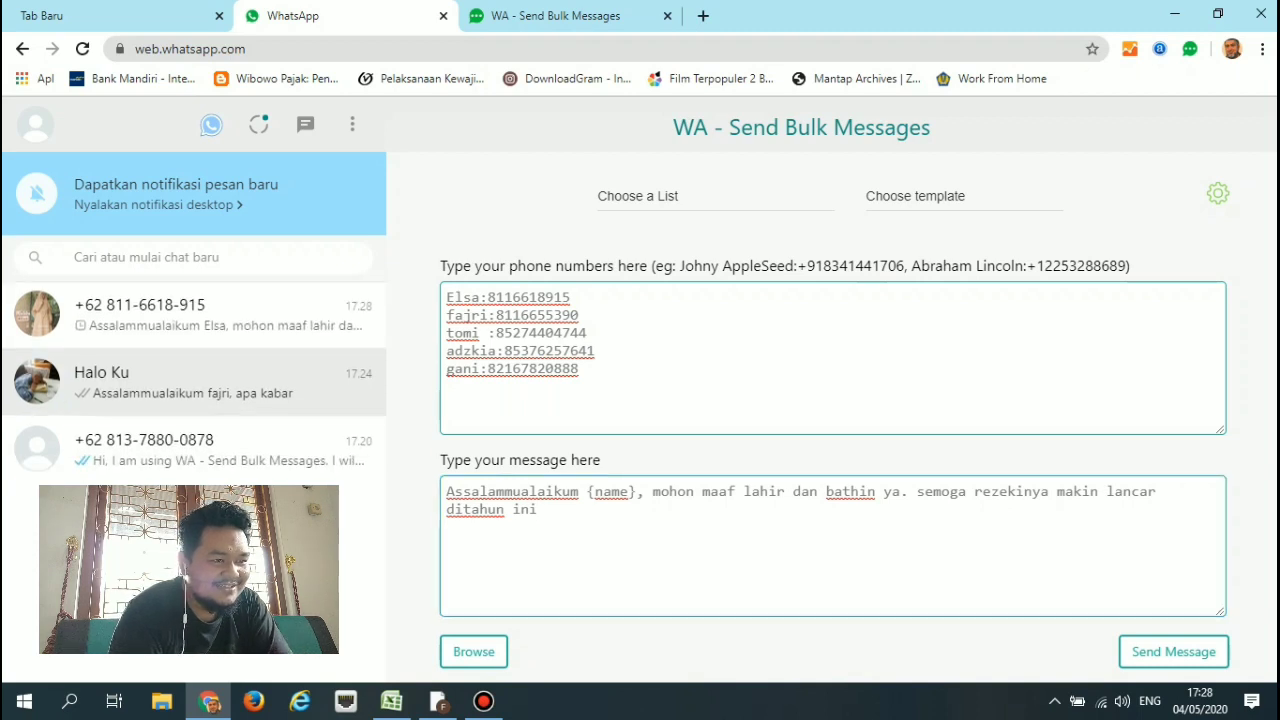